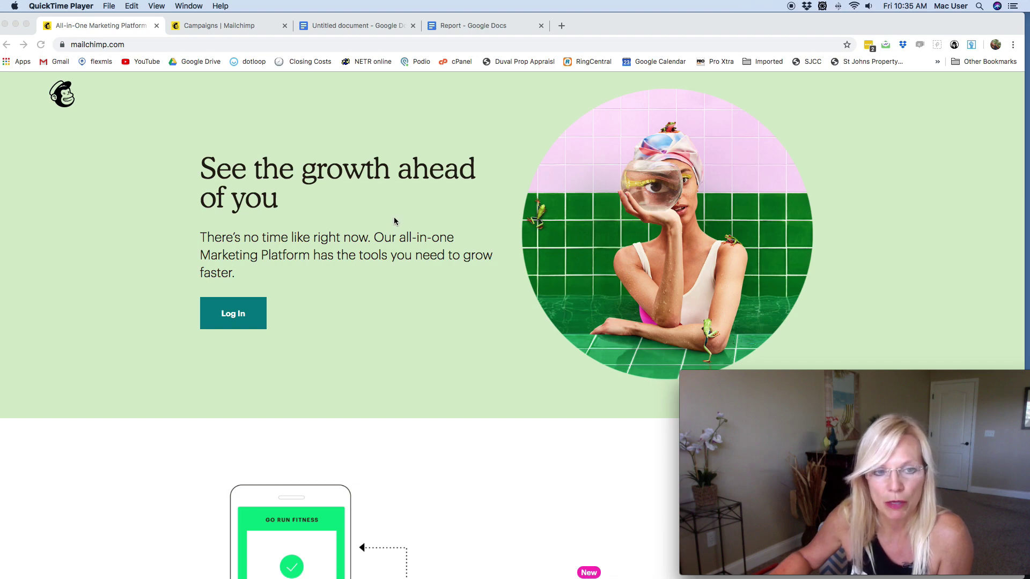
Open Mailchimp's pricing page and compare the Premium, Standard, Essentials and Free plans, including their prices and contact limits.
{"action": "scroll", "coordinate": [401, 349], "scroll_direction": "down", "scroll_amount": 10}
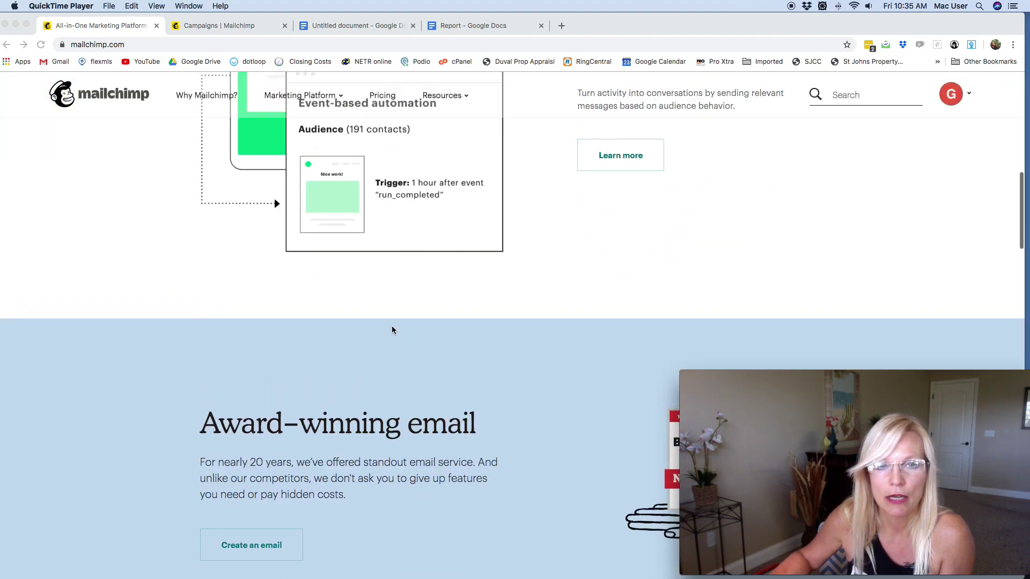
{"action": "scroll", "coordinate": [391, 322], "scroll_direction": "up", "scroll_amount": 10}
{"action": "left_click", "coordinate": [388, 267]}
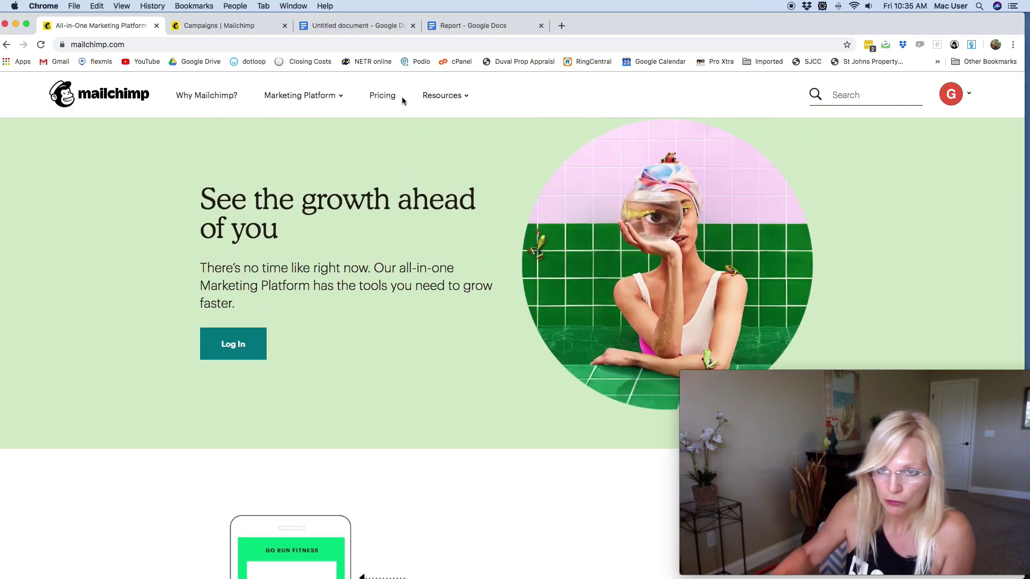
{"action": "left_click", "coordinate": [382, 95]}
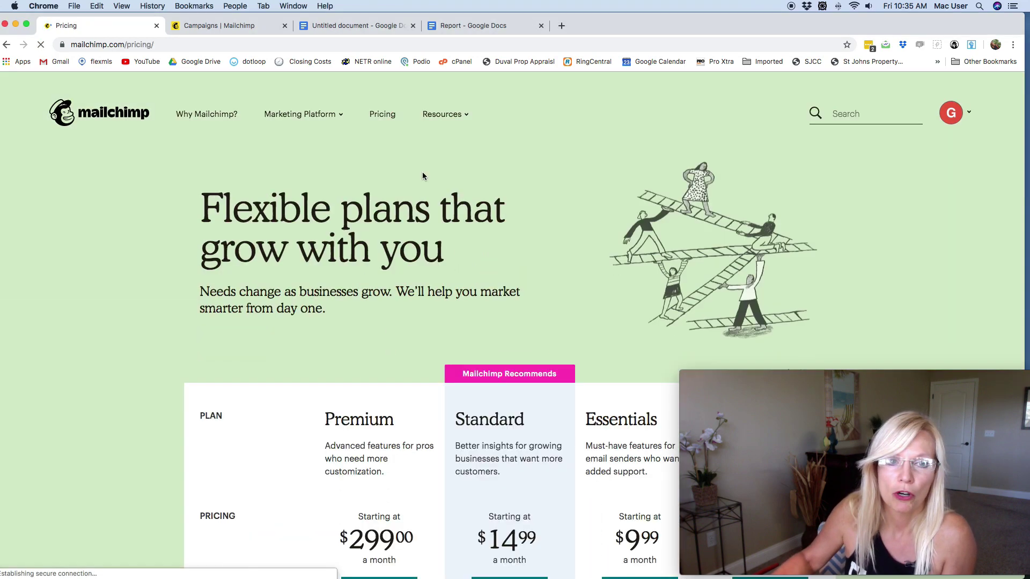
{"action": "scroll", "coordinate": [422, 176], "scroll_direction": "down", "scroll_amount": 6}
{"action": "scroll", "coordinate": [777, 125], "scroll_direction": "up", "scroll_amount": 1}
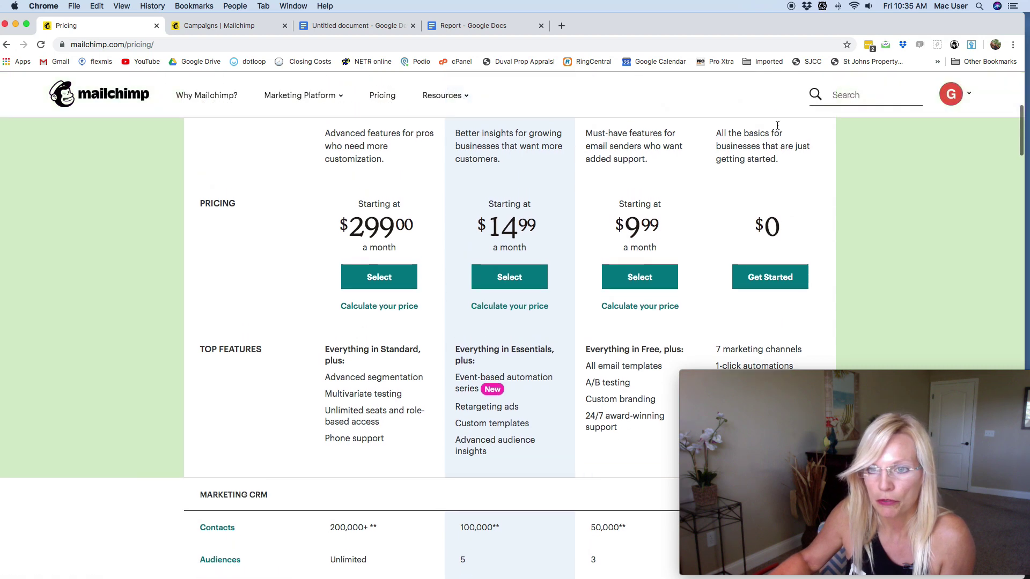
{"action": "scroll", "coordinate": [777, 125], "scroll_direction": "down", "scroll_amount": 5}
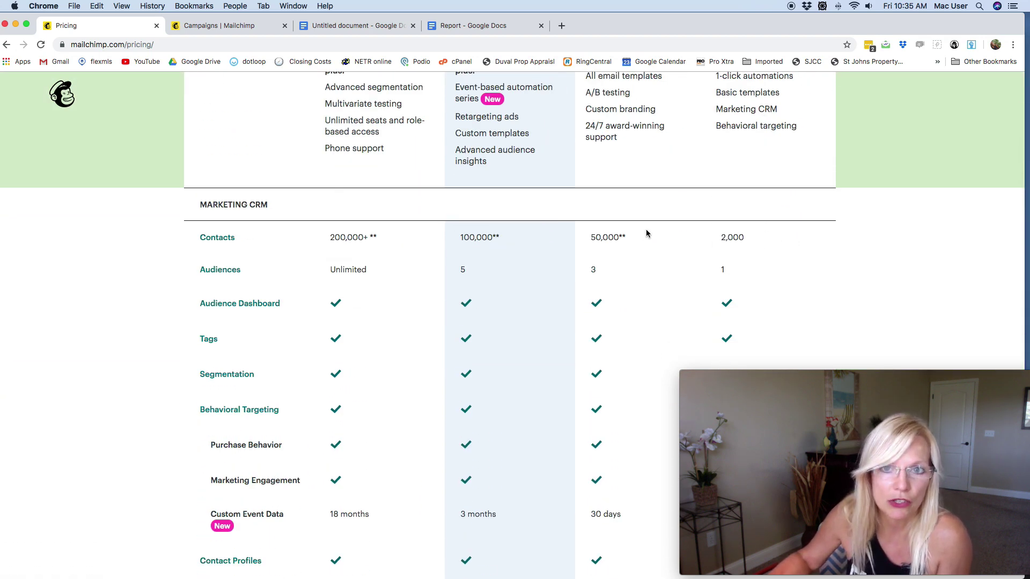
{"action": "scroll", "coordinate": [657, 227], "scroll_direction": "up", "scroll_amount": 7}
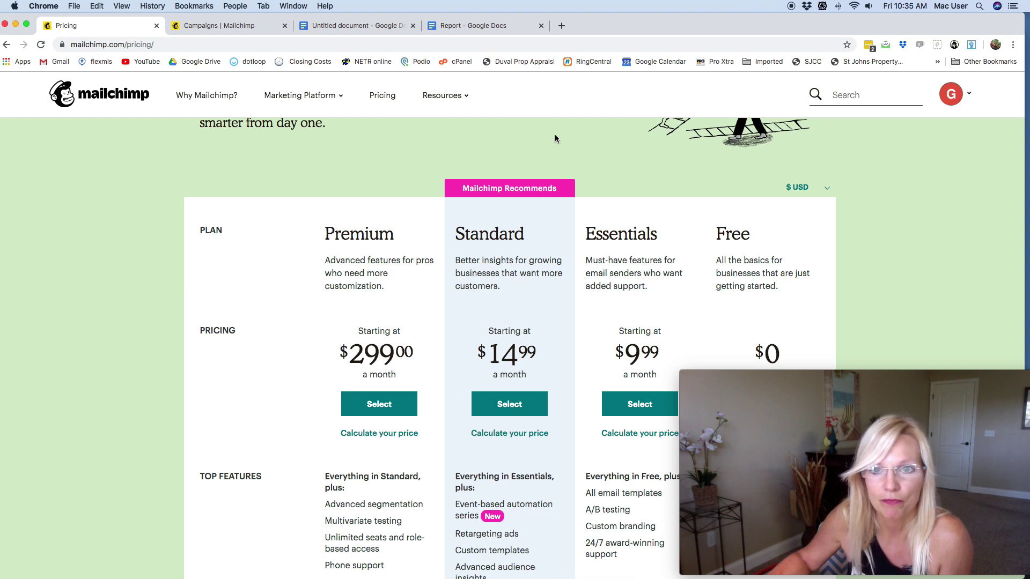
{"action": "scroll", "coordinate": [547, 159], "scroll_direction": "up", "scroll_amount": 2}
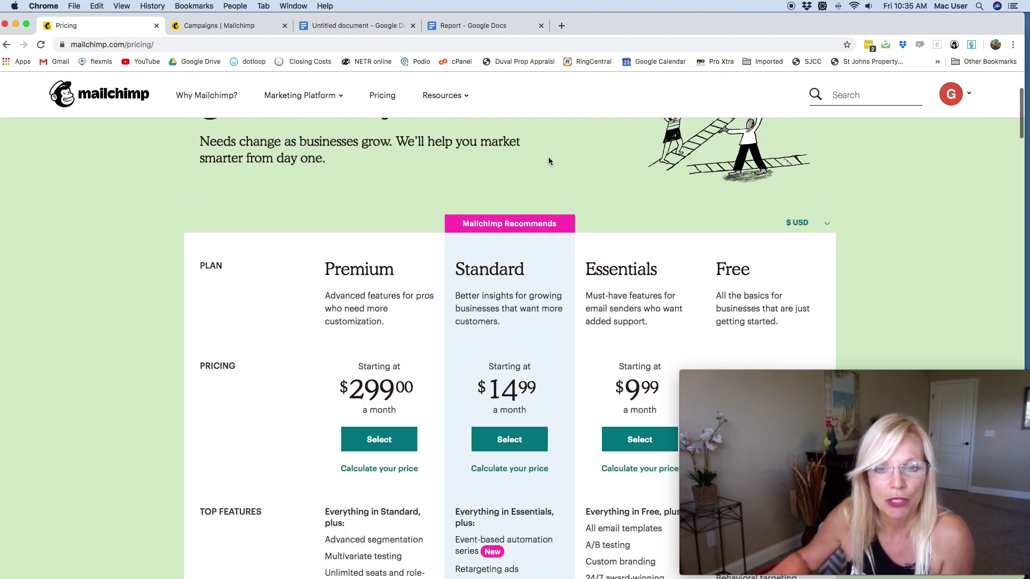
{"action": "scroll", "coordinate": [549, 161], "scroll_direction": "up", "scroll_amount": 5}
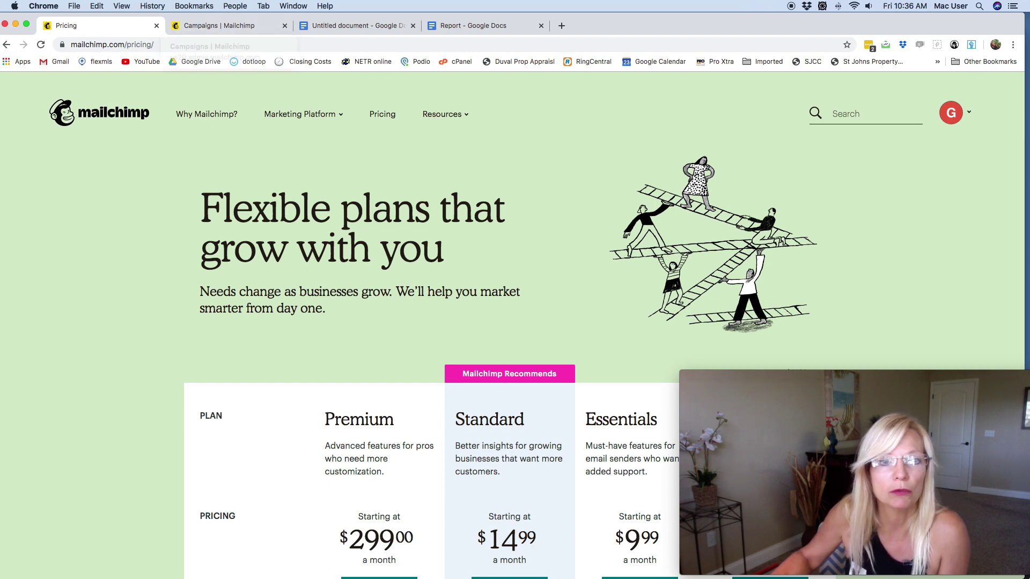
In the Mailchimp account's campaigns, create a landing page named "Free Gift offer" for the Books audience.
{"action": "left_click", "coordinate": [210, 26]}
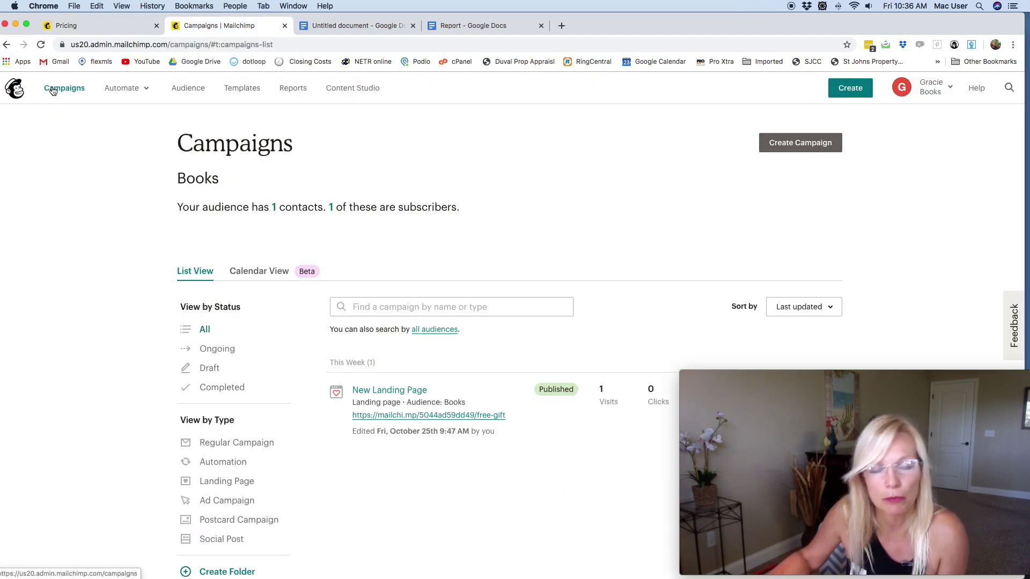
{"action": "left_click", "coordinate": [788, 143]}
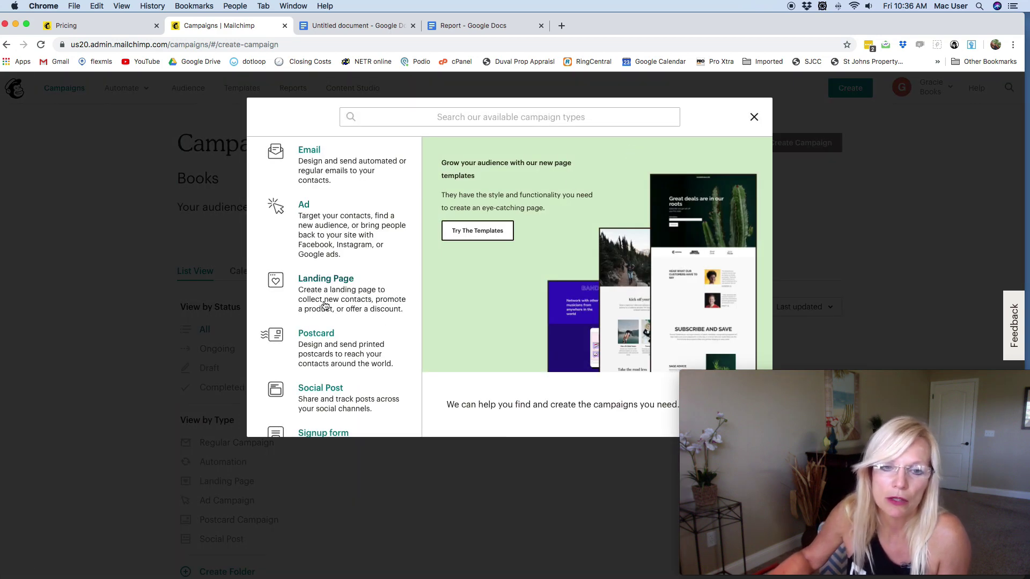
{"action": "left_click", "coordinate": [325, 304]}
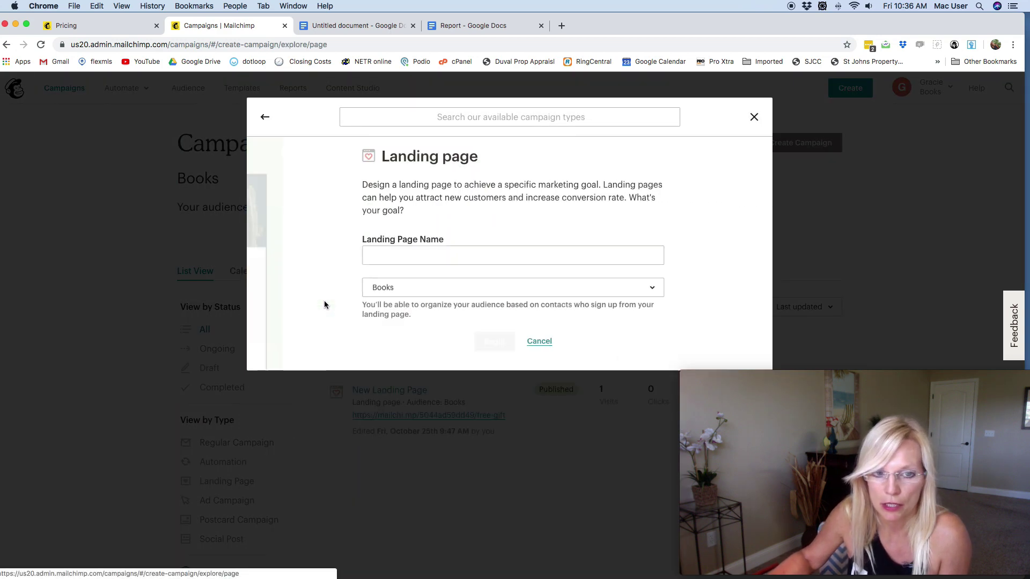
{"action": "left_click", "coordinate": [393, 254]}
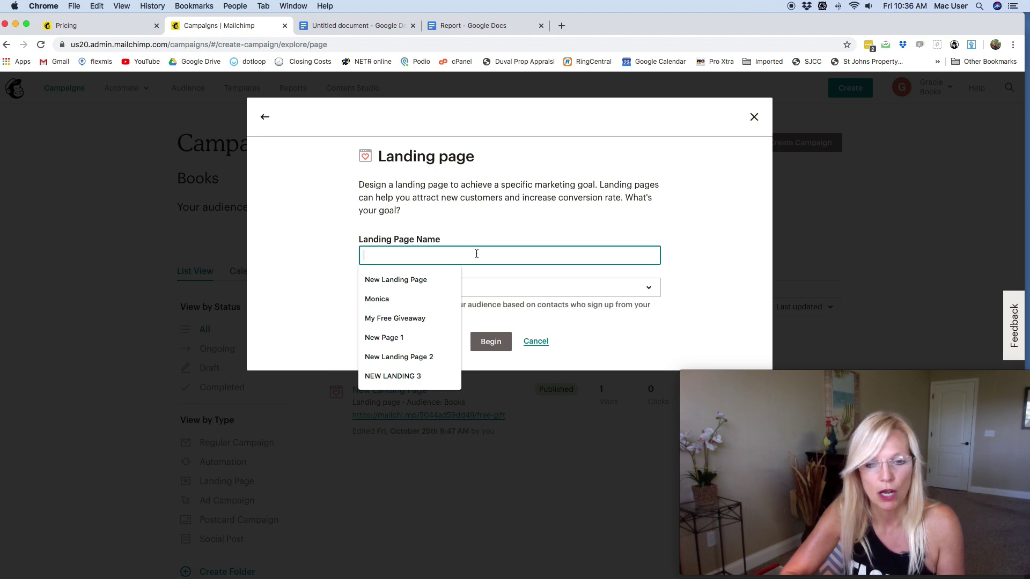
{"action": "type", "text": "Free F"}
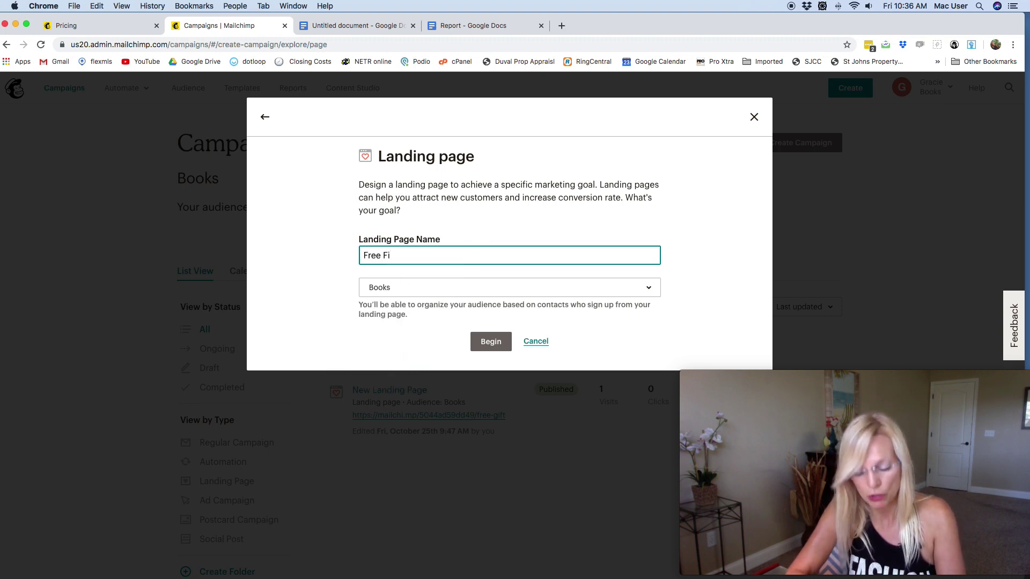
{"action": "key", "text": "BackSpace"}
{"action": "type", "text": "G"}
{"action": "type", "text": "ift offer"}
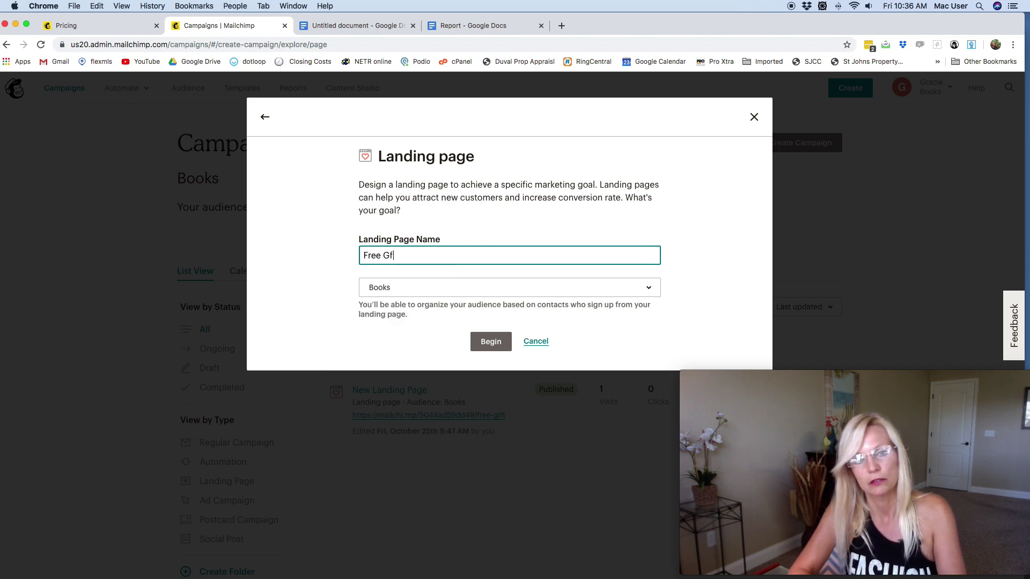
{"action": "left_click", "coordinate": [481, 338]}
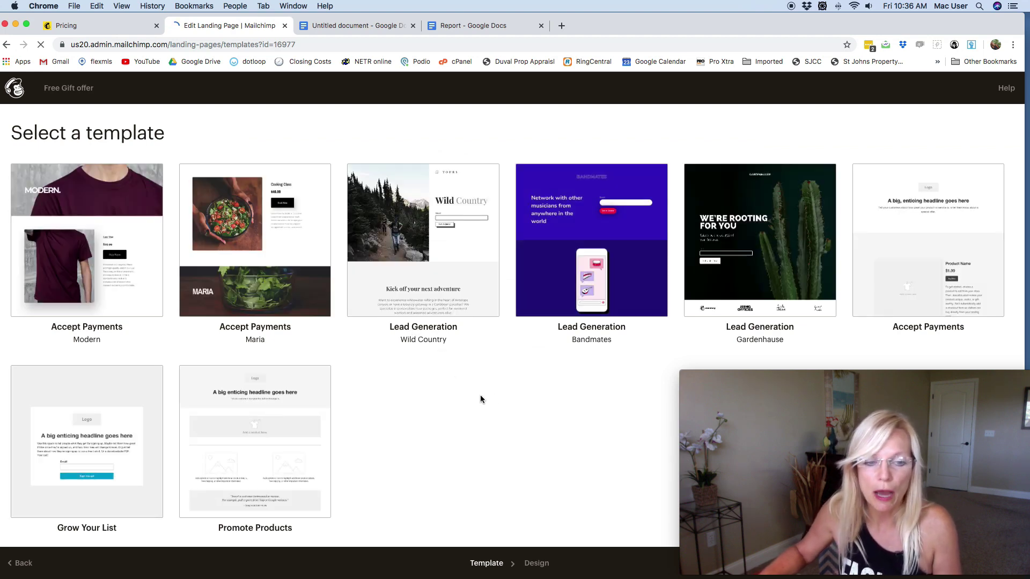
Choose the Grow Your List template for the landing page.
{"action": "scroll", "coordinate": [436, 372], "scroll_direction": "down", "scroll_amount": 1}
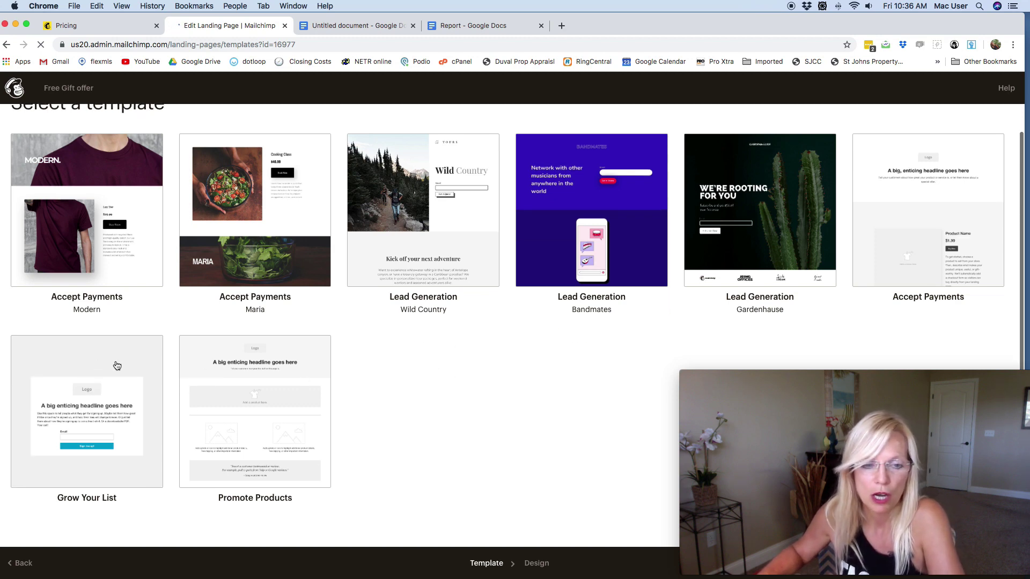
{"action": "mouse_move", "coordinate": [116, 364]}
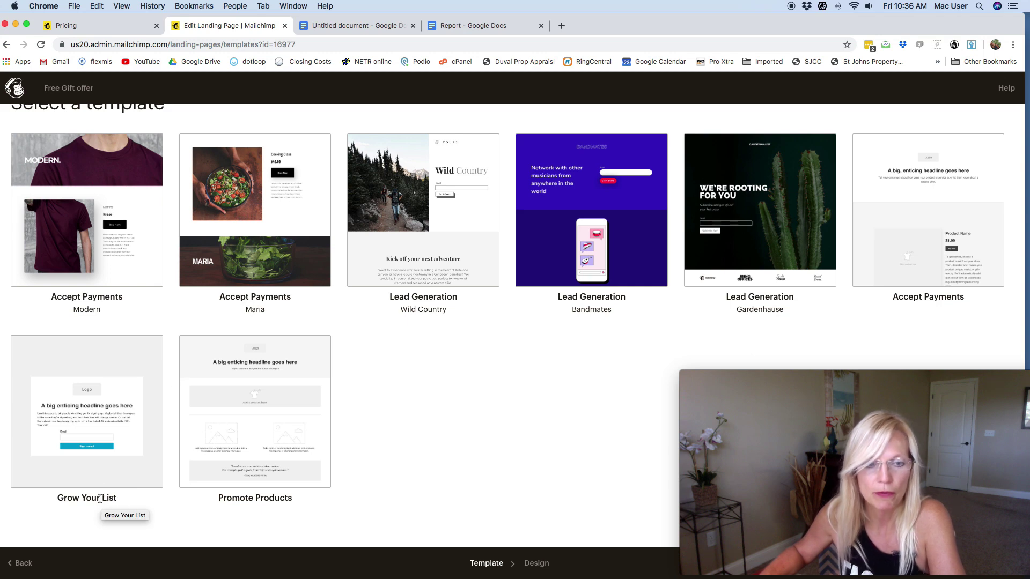
{"action": "mouse_move", "coordinate": [93, 397]}
{"action": "left_click", "coordinate": [95, 374]}
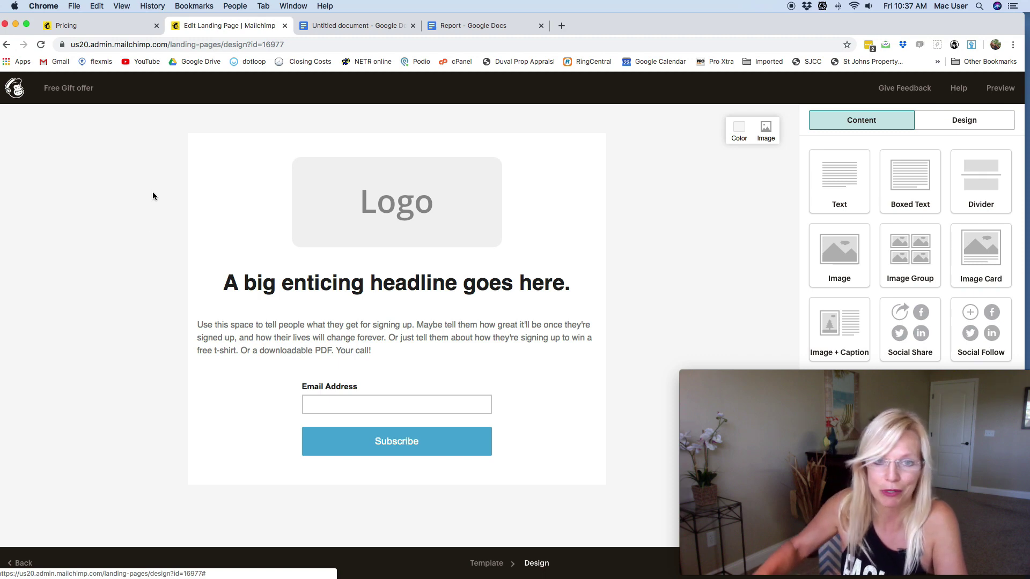
Replace the logo placeholder with the "How to Get 1000 Email Subscribers in 10 Days" cover image from the stored files.
{"action": "scroll", "coordinate": [410, 220], "scroll_direction": "down", "scroll_amount": 1}
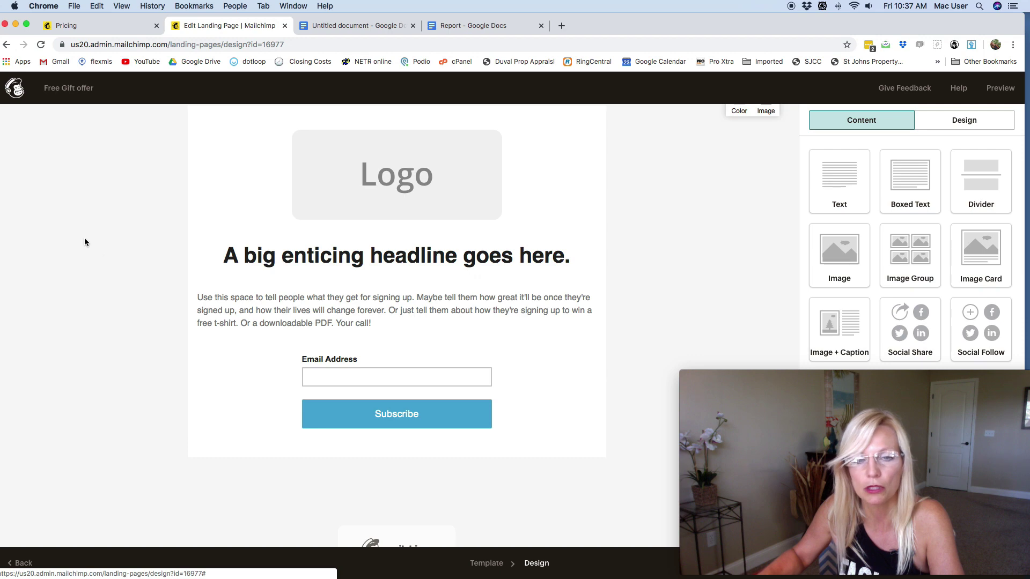
{"action": "scroll", "coordinate": [396, 309], "scroll_direction": "down", "scroll_amount": 2}
{"action": "scroll", "coordinate": [400, 310], "scroll_direction": "up", "scroll_amount": 3}
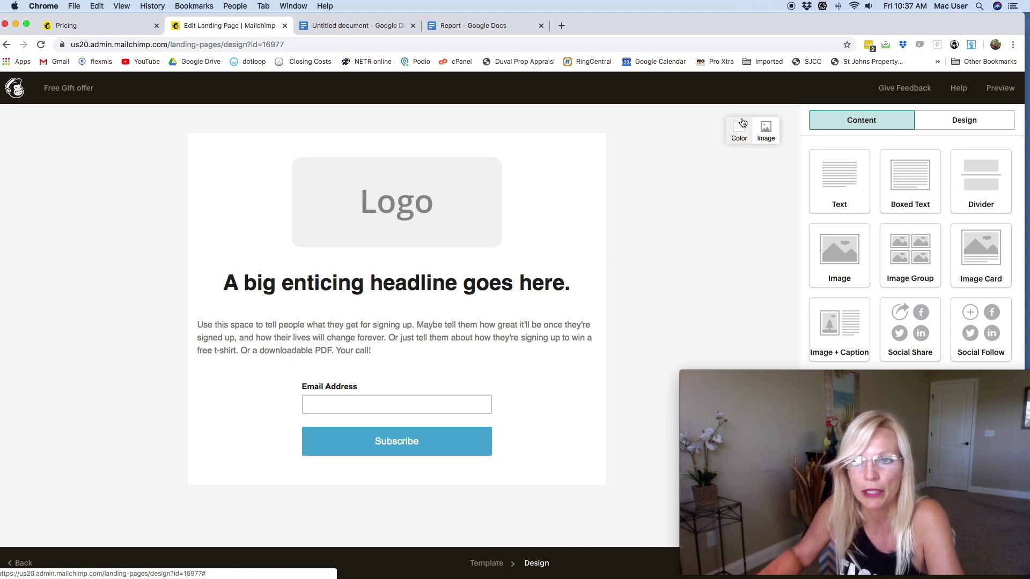
{"action": "left_click", "coordinate": [478, 201]}
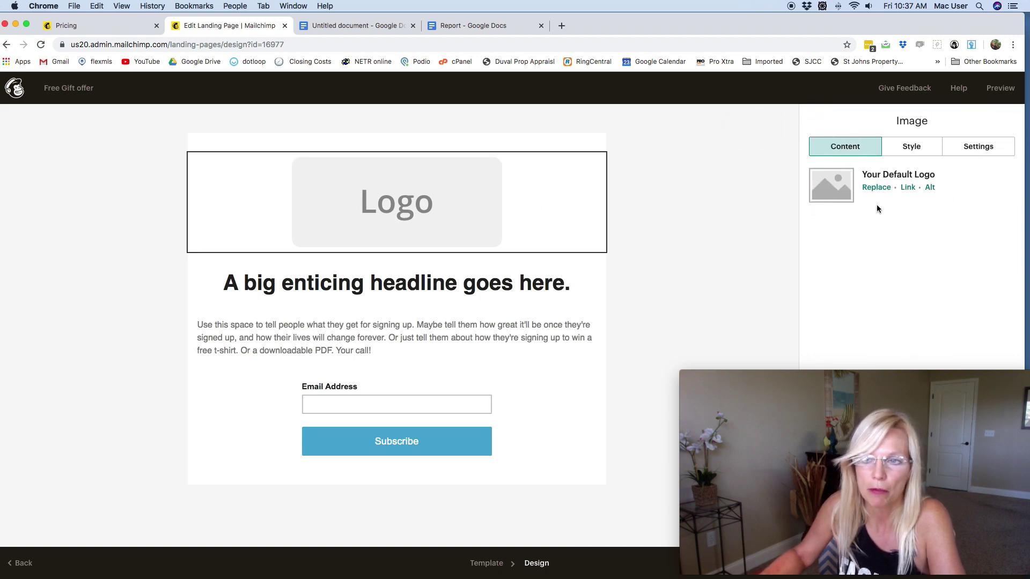
{"action": "left_click", "coordinate": [876, 187]}
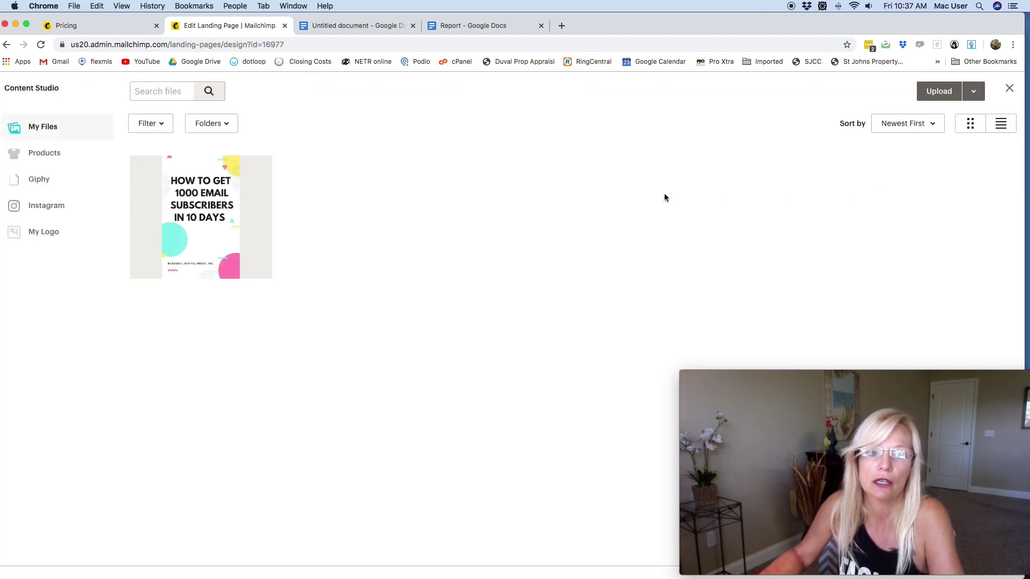
{"action": "left_click", "coordinate": [217, 223]}
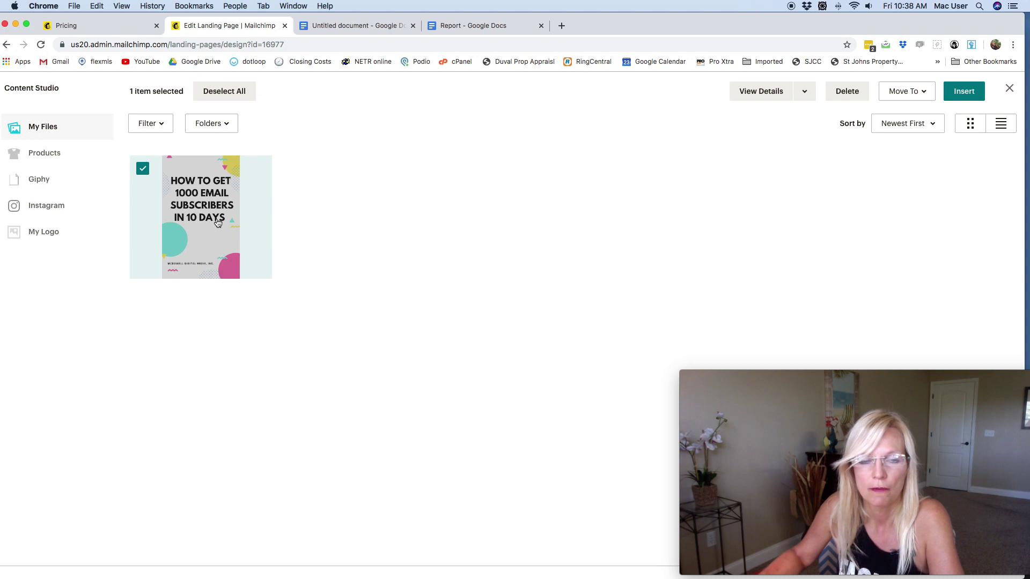
{"action": "left_click", "coordinate": [975, 100]}
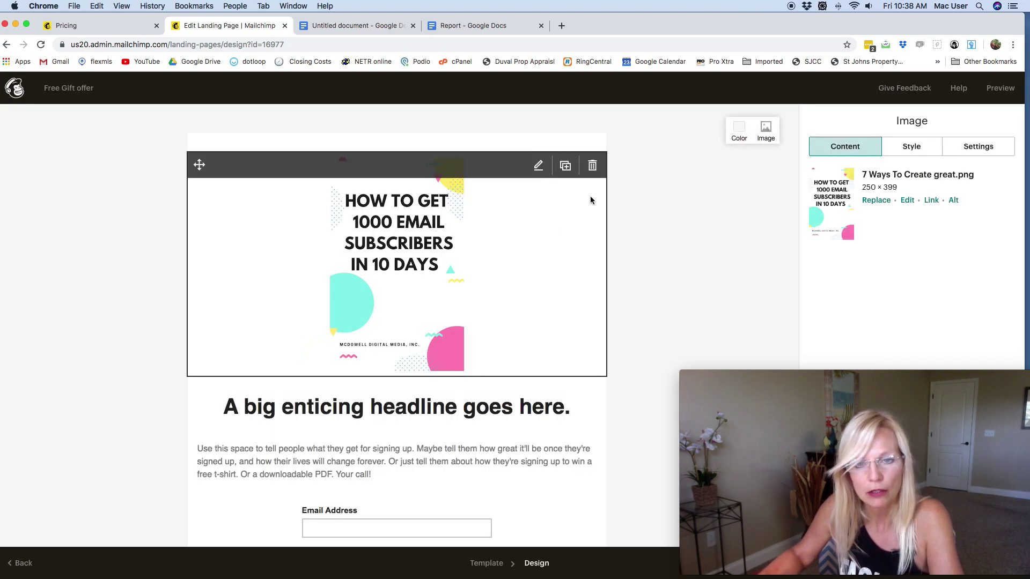
Examine the landing page layout from the cover image to the headline, description and signup form, and leave the image block's settings.
{"action": "scroll", "coordinate": [593, 199], "scroll_direction": "down", "scroll_amount": 2}
{"action": "scroll", "coordinate": [593, 200], "scroll_direction": "up", "scroll_amount": 2}
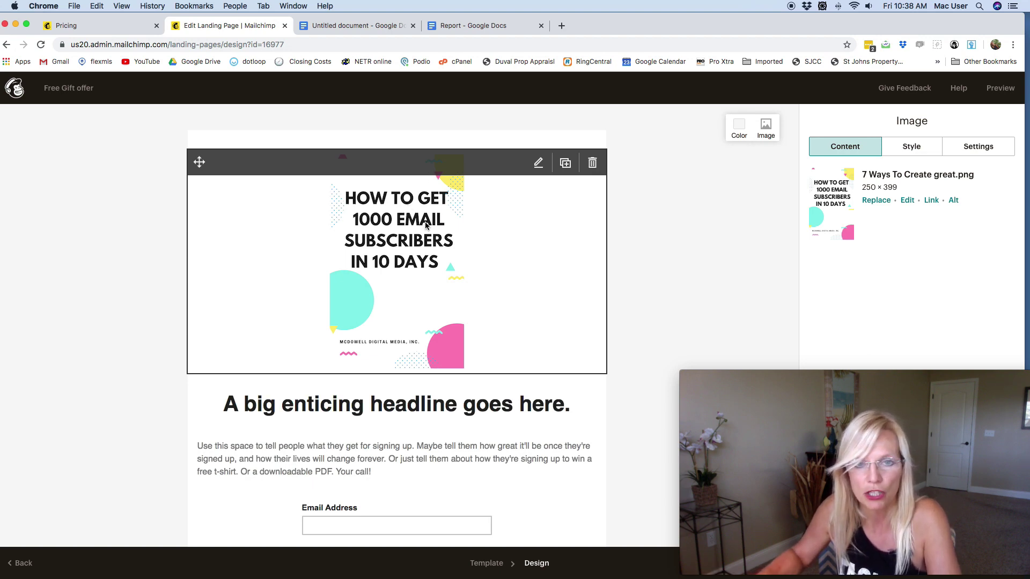
{"action": "scroll", "coordinate": [426, 225], "scroll_direction": "down", "scroll_amount": 2}
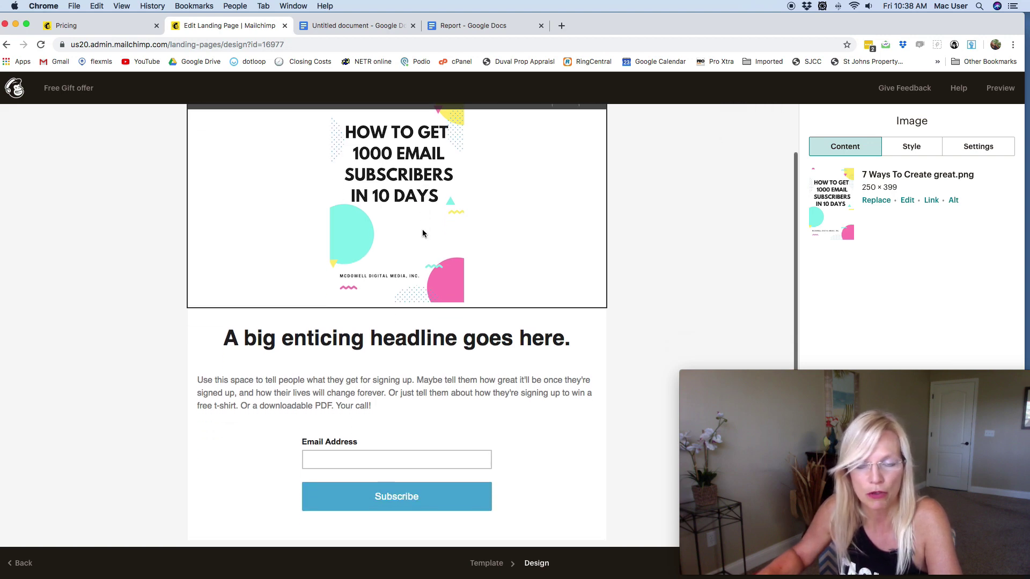
{"action": "scroll", "coordinate": [422, 232], "scroll_direction": "down", "scroll_amount": 2}
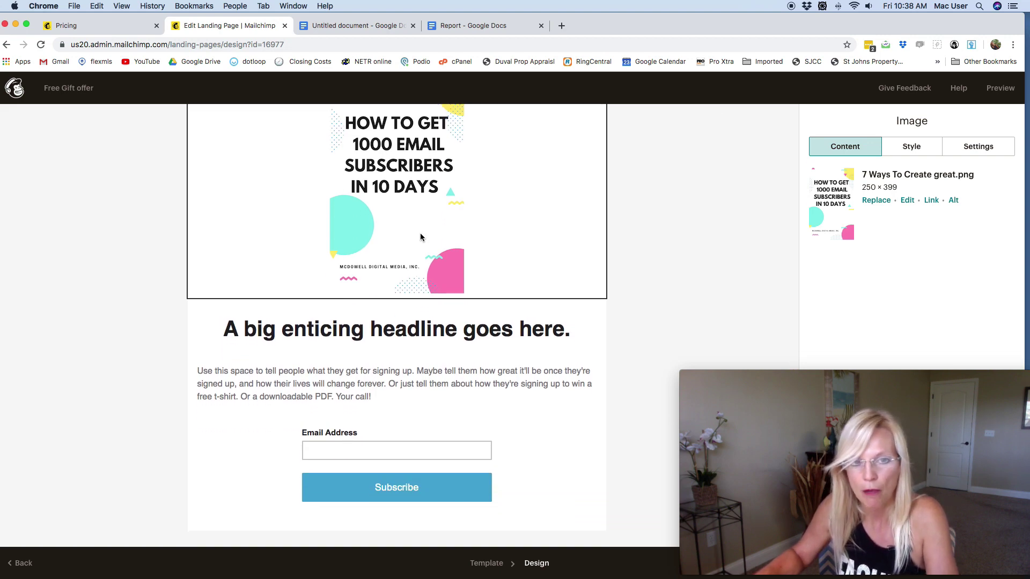
{"action": "scroll", "coordinate": [422, 236], "scroll_direction": "down", "scroll_amount": 2}
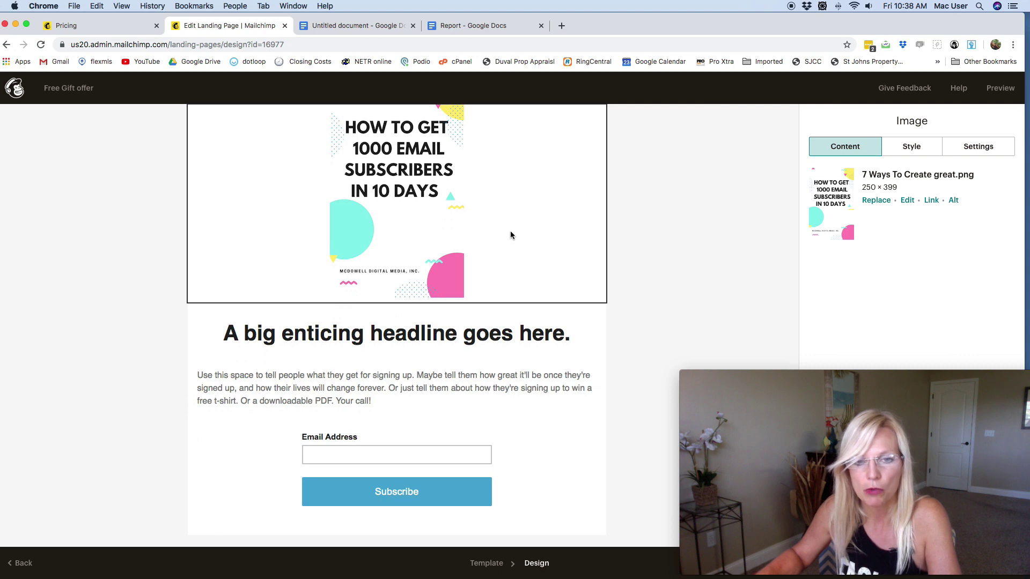
{"action": "scroll", "coordinate": [510, 235], "scroll_direction": "up", "scroll_amount": 2}
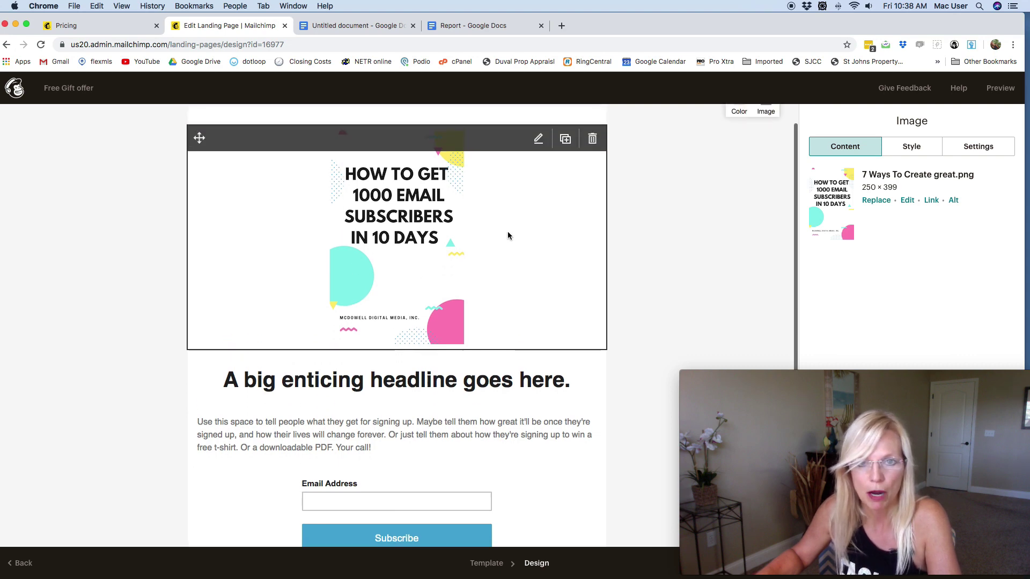
{"action": "scroll", "coordinate": [508, 235], "scroll_direction": "down", "scroll_amount": 1}
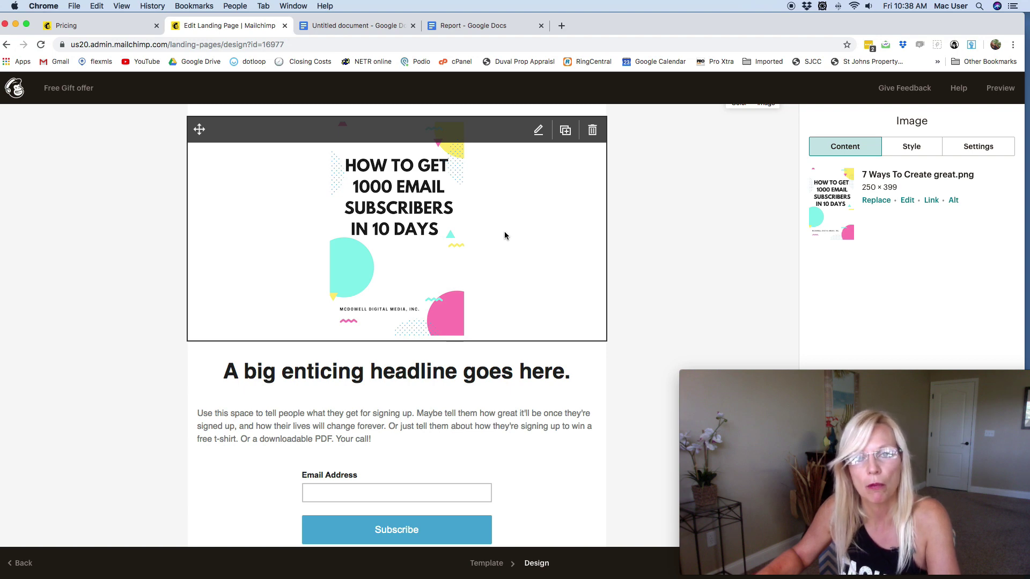
{"action": "scroll", "coordinate": [503, 235], "scroll_direction": "down", "scroll_amount": 1}
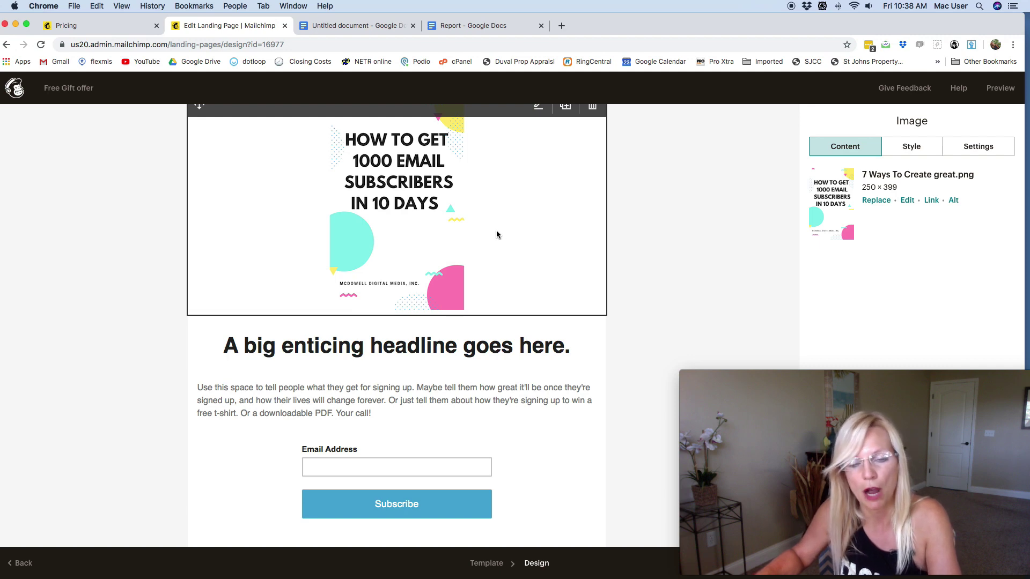
{"action": "scroll", "coordinate": [495, 229], "scroll_direction": "up", "scroll_amount": 1}
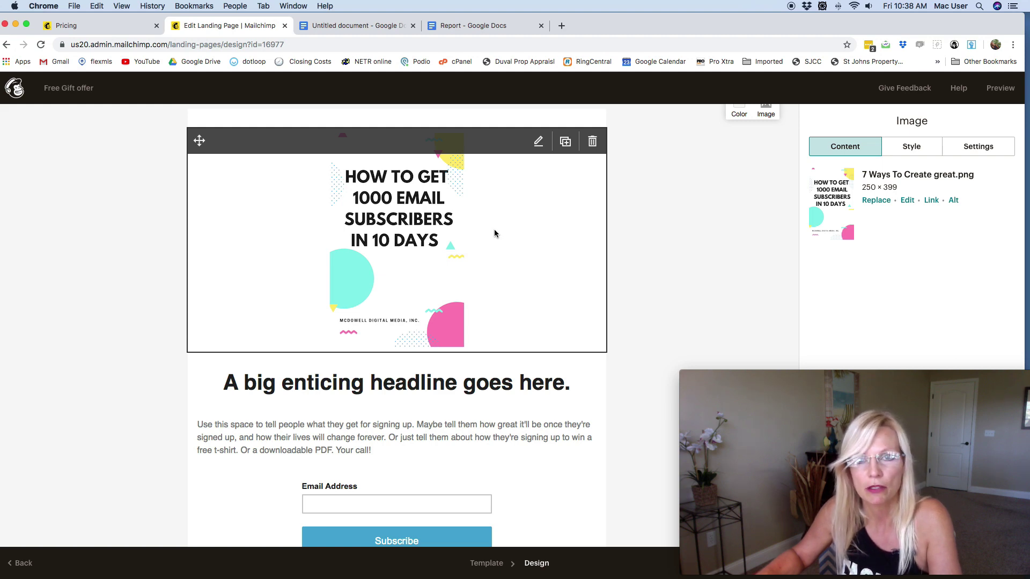
{"action": "scroll", "coordinate": [490, 231], "scroll_direction": "down", "scroll_amount": 1}
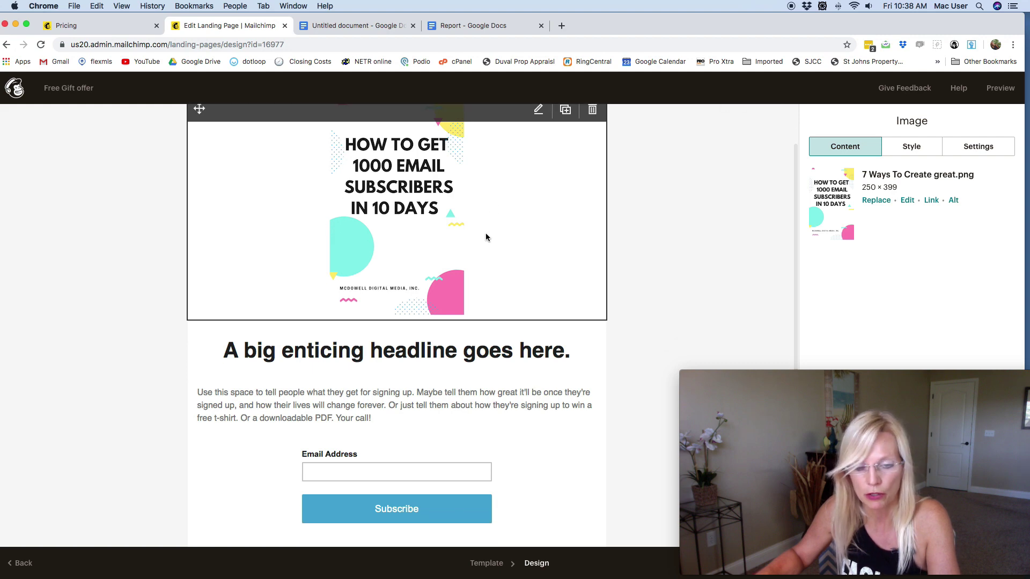
{"action": "scroll", "coordinate": [485, 234], "scroll_direction": "down", "scroll_amount": 1}
{"action": "scroll", "coordinate": [485, 235], "scroll_direction": "up", "scroll_amount": 1}
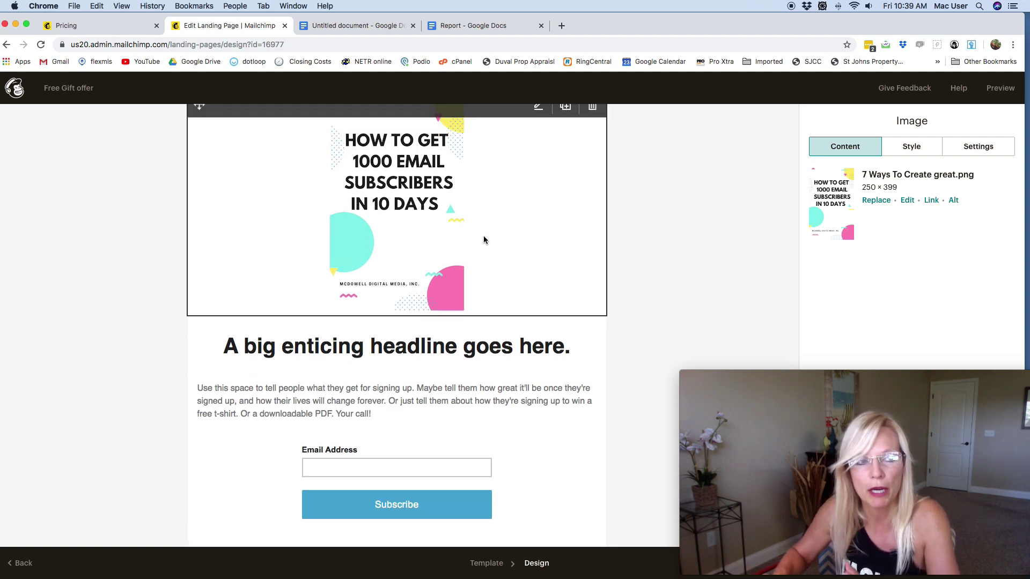
{"action": "left_click", "coordinate": [673, 185]}
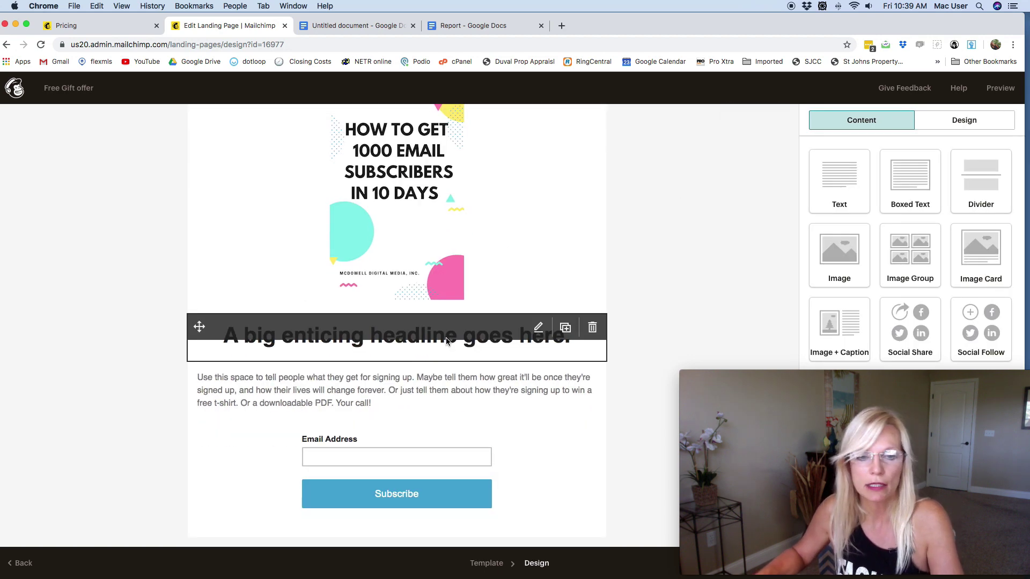
Open the headline text block for editing and copy the "Free Guide On How To Attract 1000's Subscribers To Your Email List!" line from the TextEdit note.
{"action": "left_click", "coordinate": [446, 341]}
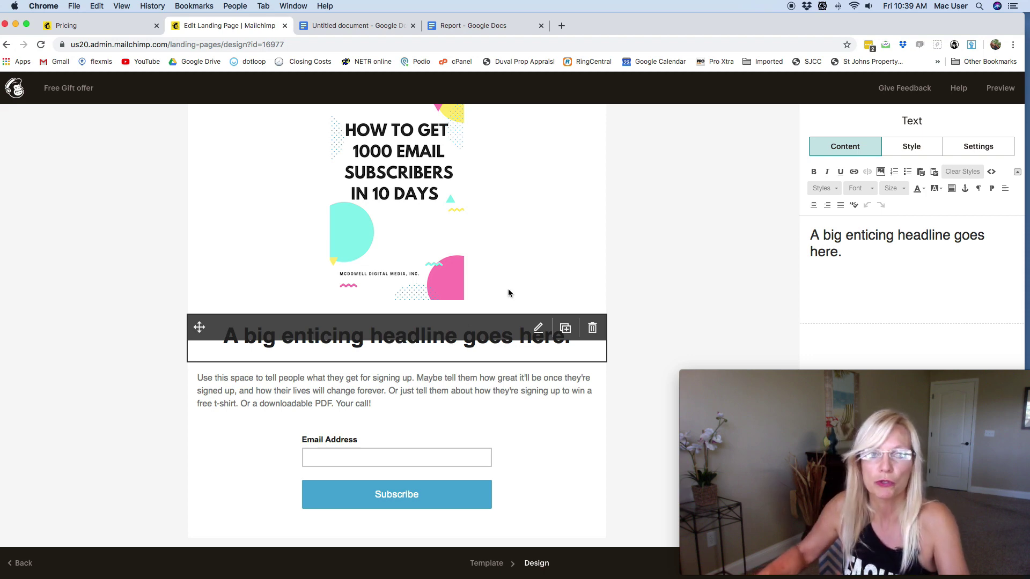
{"action": "left_click_drag", "start_coordinate": [638, 22], "coordinate": [622, 189]}
{"action": "left_click", "coordinate": [305, 91]}
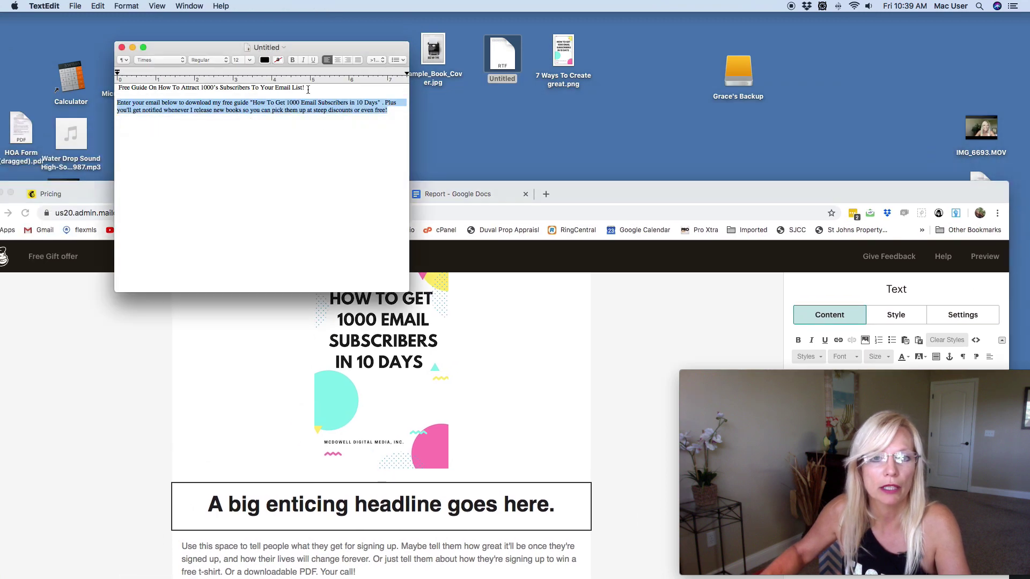
{"action": "left_click_drag", "start_coordinate": [305, 88], "coordinate": [95, 78]}
{"action": "right_click", "coordinate": [188, 85]}
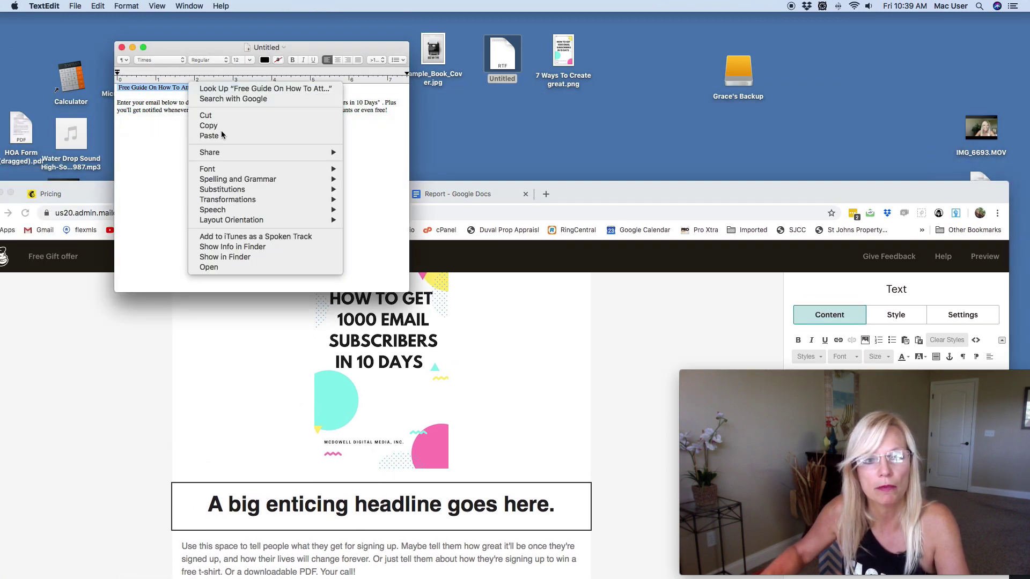
{"action": "left_click", "coordinate": [203, 122]}
Back on the landing page in Chrome, replace the placeholder headline with the copied "Free Guide On How To Attract 1000's Subscribers To Your Email List!".
{"action": "double_click", "coordinate": [632, 188]}
{"action": "mouse_move", "coordinate": [494, 346]}
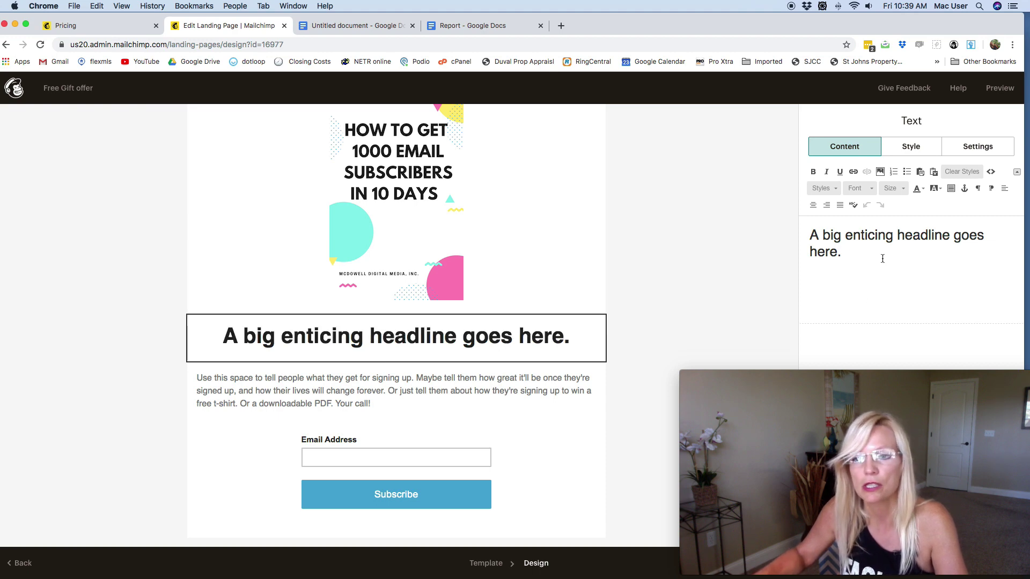
{"action": "left_click_drag", "start_coordinate": [882, 259], "coordinate": [814, 230]}
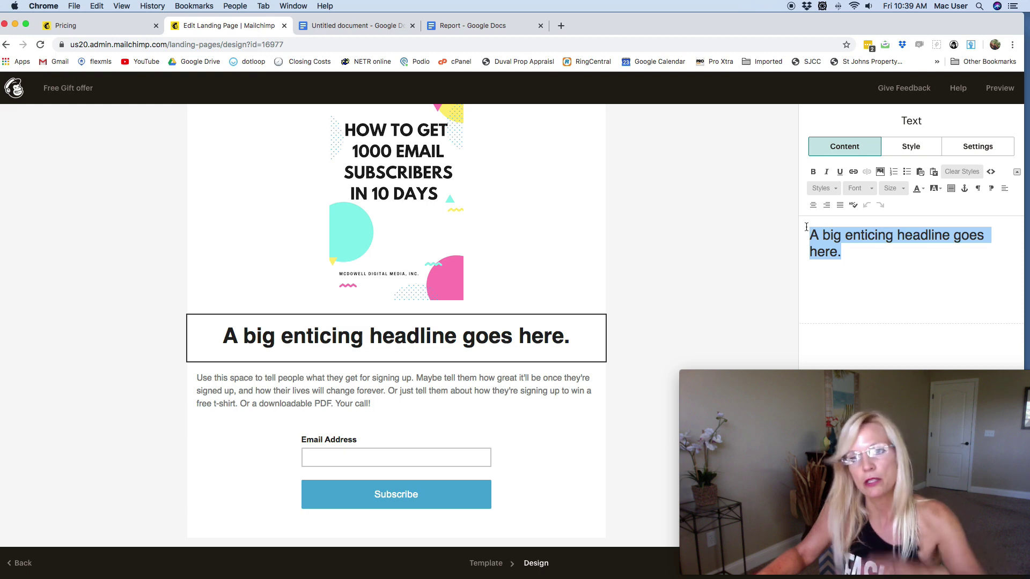
{"action": "left_click_drag", "start_coordinate": [806, 227], "coordinate": [775, 239]}
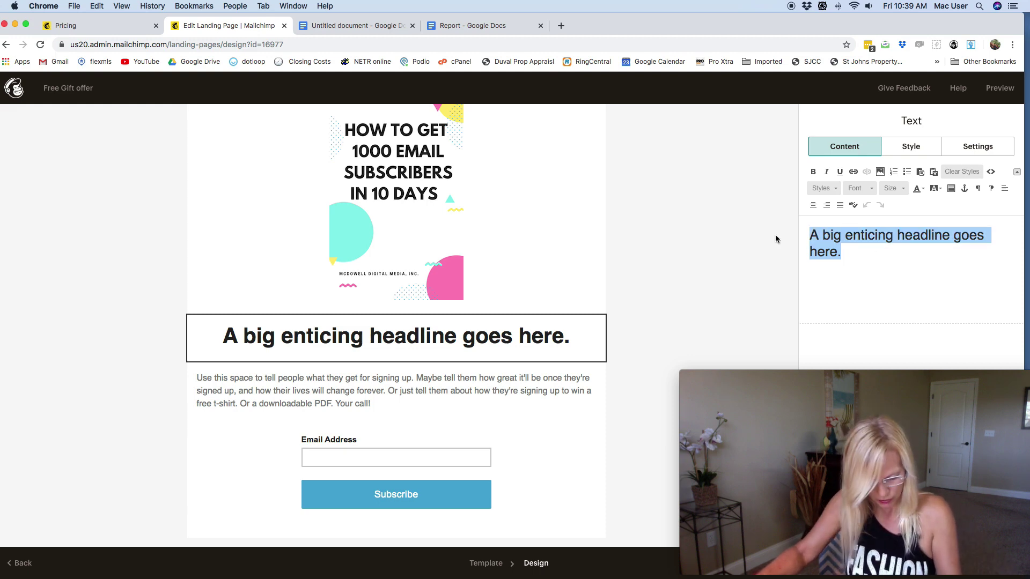
{"action": "key", "text": "super+v"}
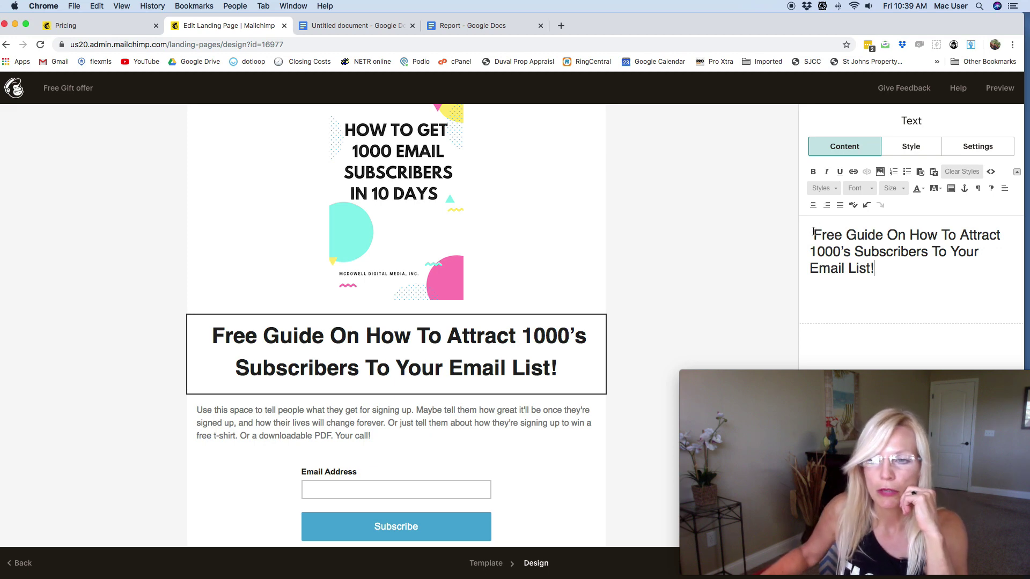
Review the wording of the headline and how it sits between the cover image and the description.
{"action": "left_click_drag", "start_coordinate": [814, 232], "coordinate": [884, 234]}
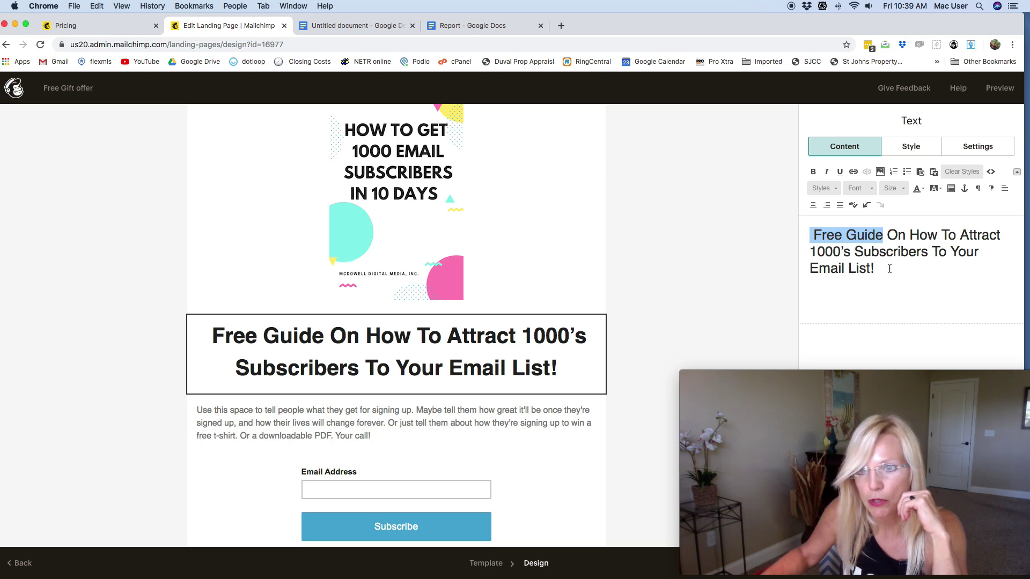
{"action": "left_click", "coordinate": [842, 234]}
{"action": "left_click_drag", "start_coordinate": [814, 235], "coordinate": [881, 235]}
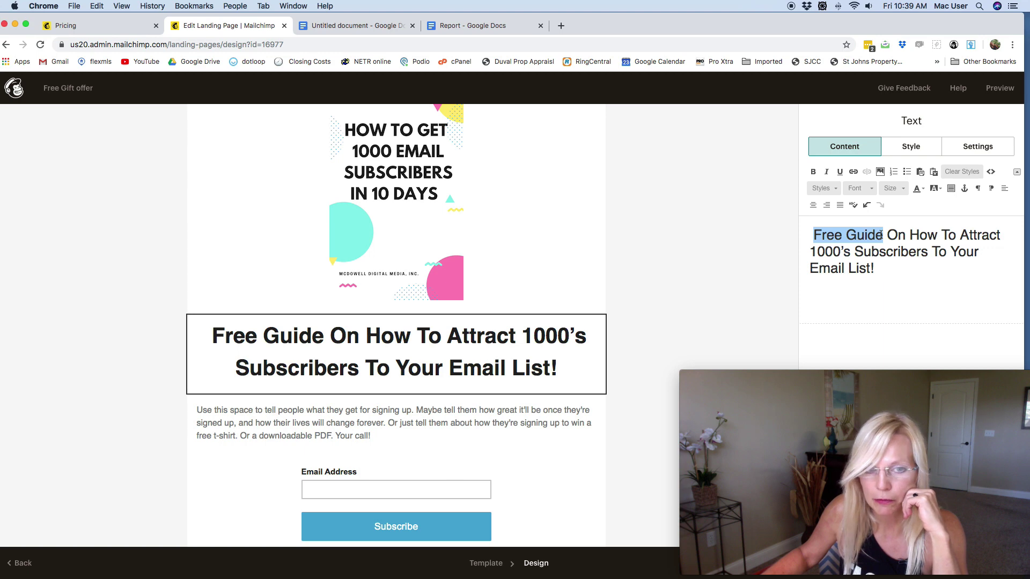
{"action": "left_click", "coordinate": [854, 252]}
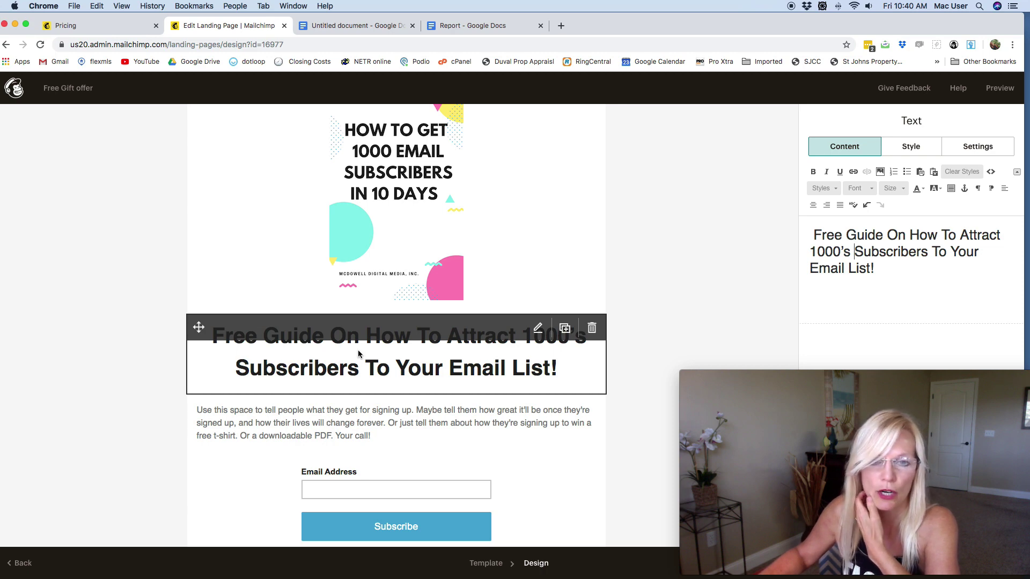
{"action": "scroll", "coordinate": [356, 291], "scroll_direction": "down", "scroll_amount": 2}
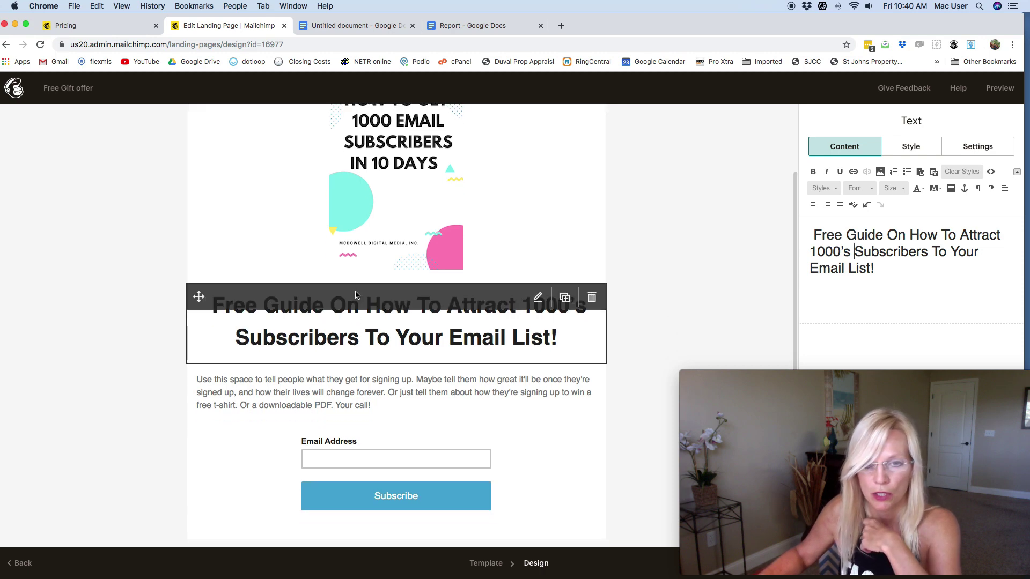
{"action": "scroll", "coordinate": [355, 291], "scroll_direction": "up", "scroll_amount": 1}
{"action": "scroll", "coordinate": [352, 291], "scroll_direction": "down", "scroll_amount": 2}
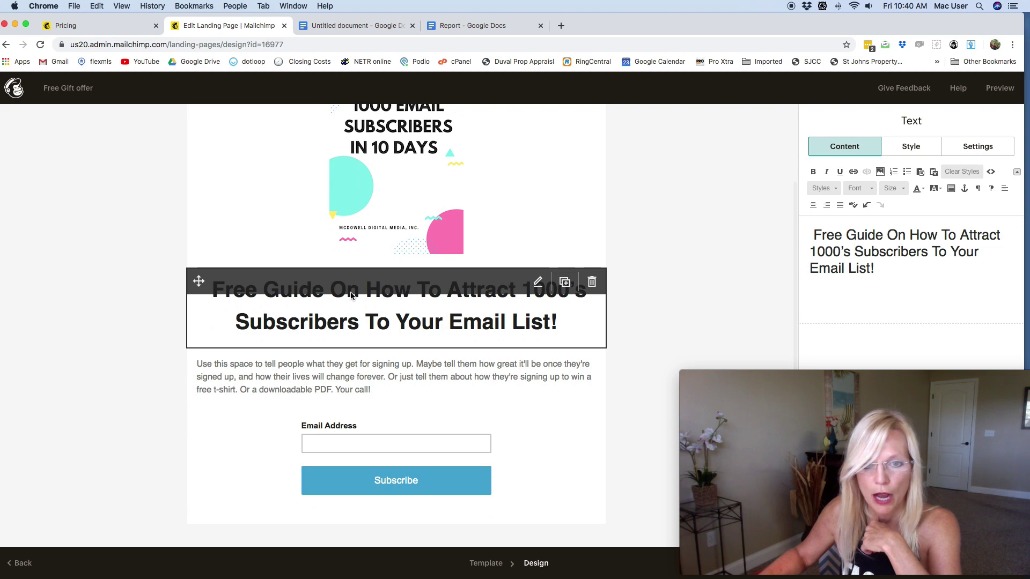
{"action": "scroll", "coordinate": [437, 382], "scroll_direction": "down", "scroll_amount": 1}
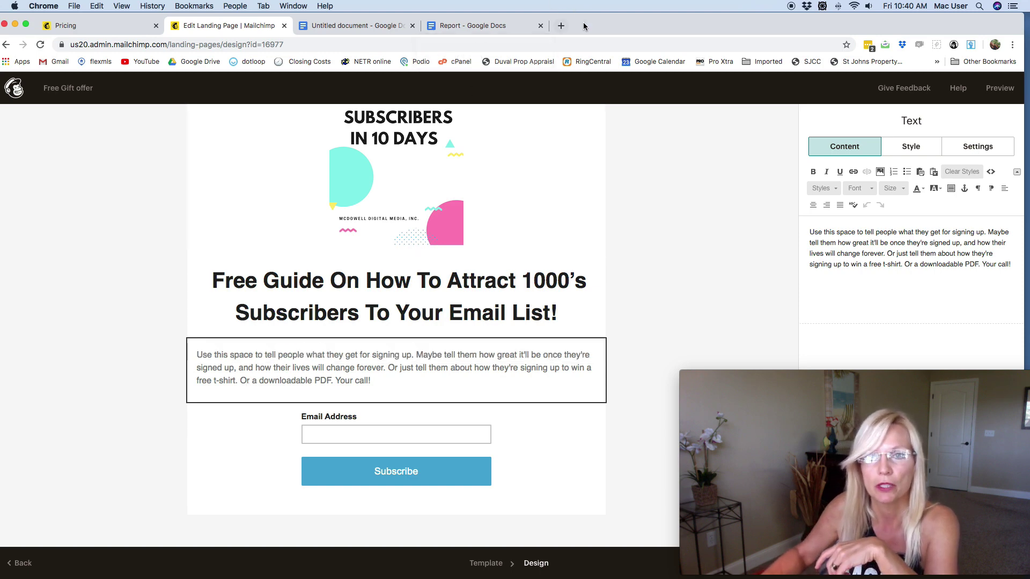
Copy the paragraph starting "Enter your email below to download my free guide" from the TextEdit note.
{"action": "left_click_drag", "start_coordinate": [585, 26], "coordinate": [585, 176]}
{"action": "left_click", "coordinate": [388, 110]}
{"action": "left_click_drag", "start_coordinate": [387, 110], "coordinate": [118, 101]}
{"action": "right_click", "coordinate": [137, 105]}
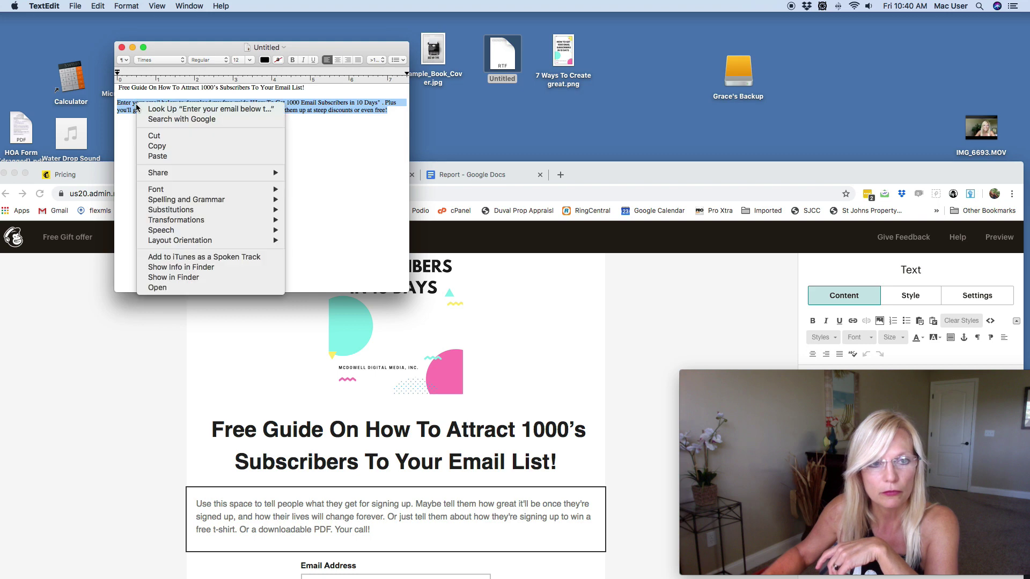
{"action": "left_click", "coordinate": [167, 146]}
Return to the landing page in Chrome and replace the placeholder description with the copied free guide paragraph.
{"action": "left_click_drag", "start_coordinate": [588, 174], "coordinate": [595, 28]}
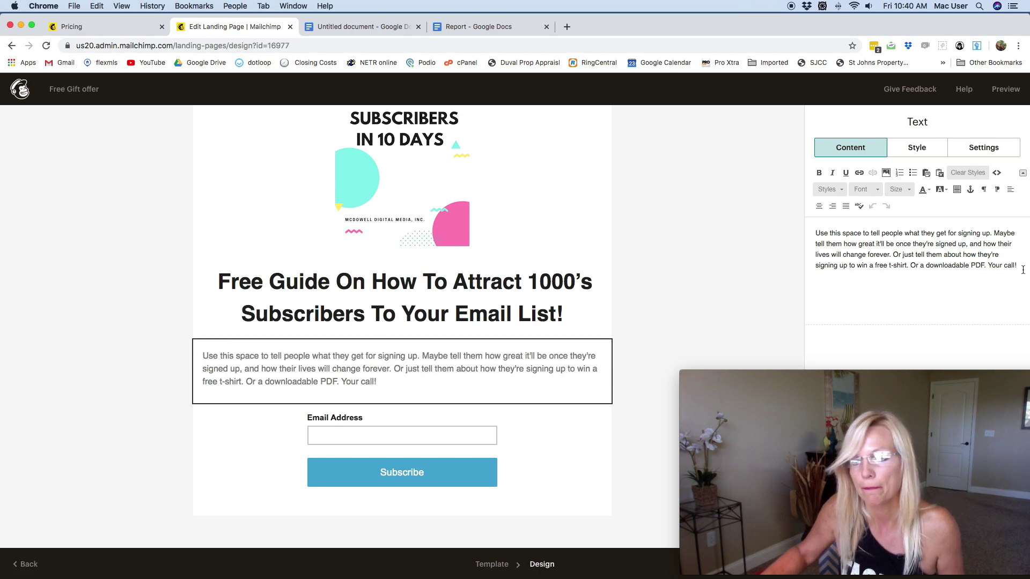
{"action": "left_click_drag", "start_coordinate": [1023, 269], "coordinate": [817, 231]}
{"action": "key", "text": "super+v"}
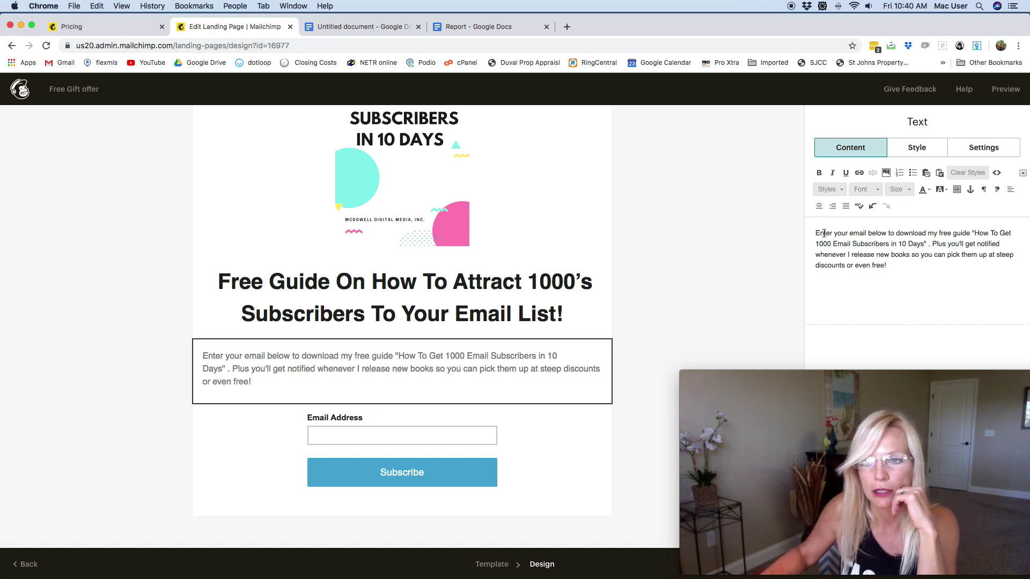
Read through the description text and examine the page from the cover image down to the signup form.
{"action": "left_click_drag", "start_coordinate": [815, 233], "coordinate": [889, 232]}
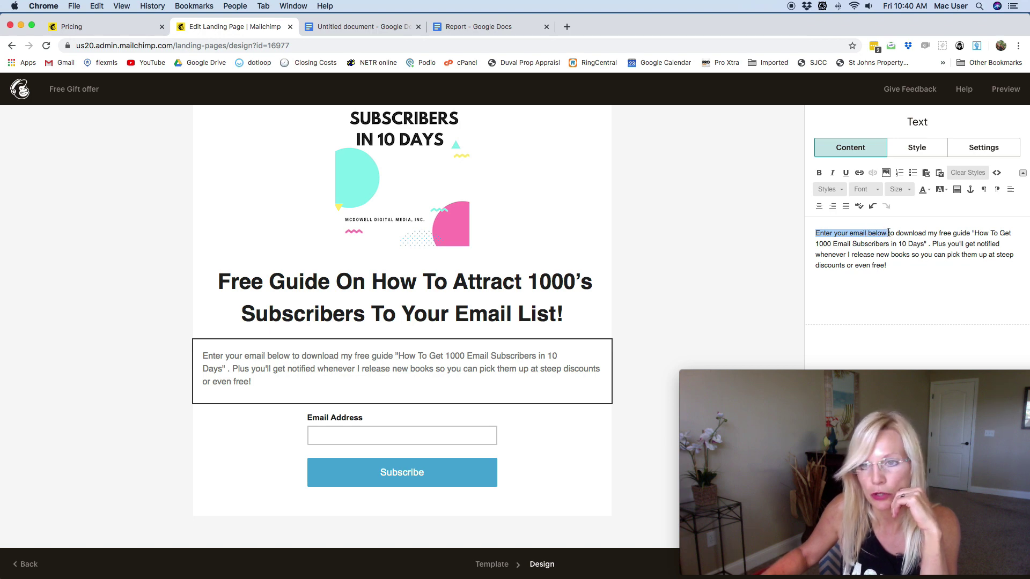
{"action": "left_click", "coordinate": [904, 232]}
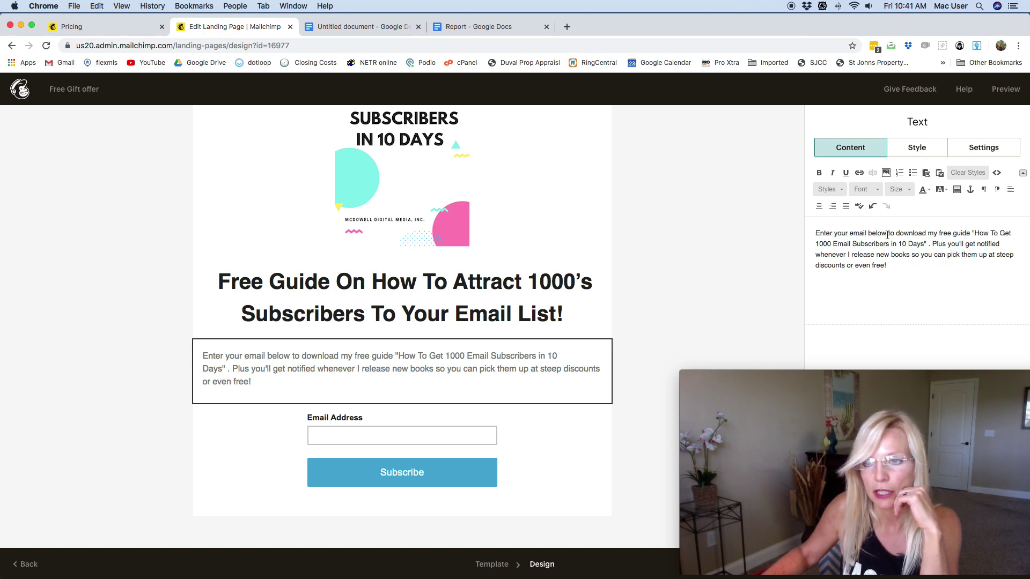
{"action": "left_click_drag", "start_coordinate": [899, 233], "coordinate": [927, 242]}
{"action": "left_click", "coordinate": [929, 248]}
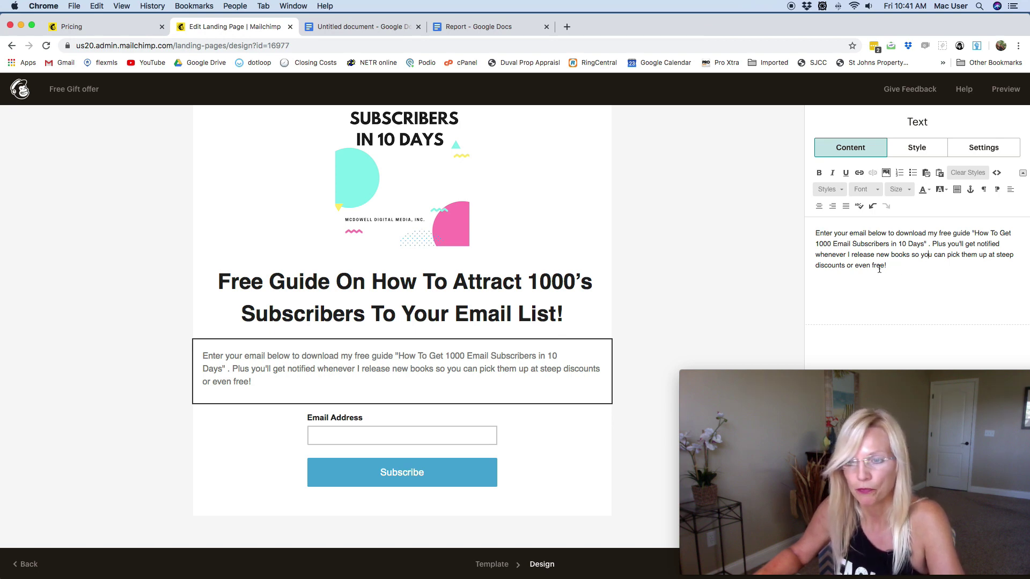
{"action": "scroll", "coordinate": [657, 239], "scroll_direction": "up", "scroll_amount": 2}
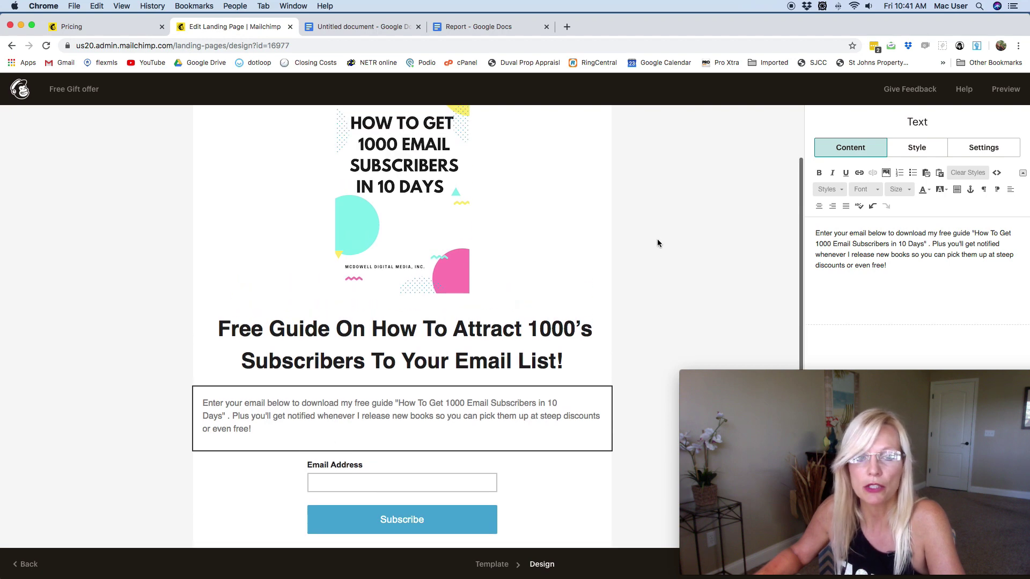
{"action": "scroll", "coordinate": [659, 241], "scroll_direction": "up", "scroll_amount": 1}
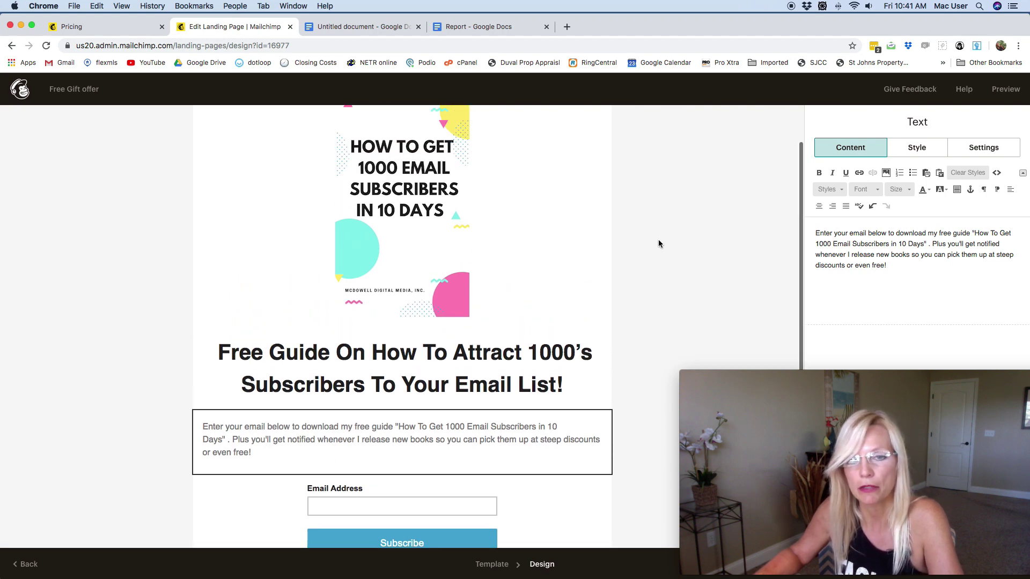
{"action": "scroll", "coordinate": [659, 243], "scroll_direction": "down", "scroll_amount": 2}
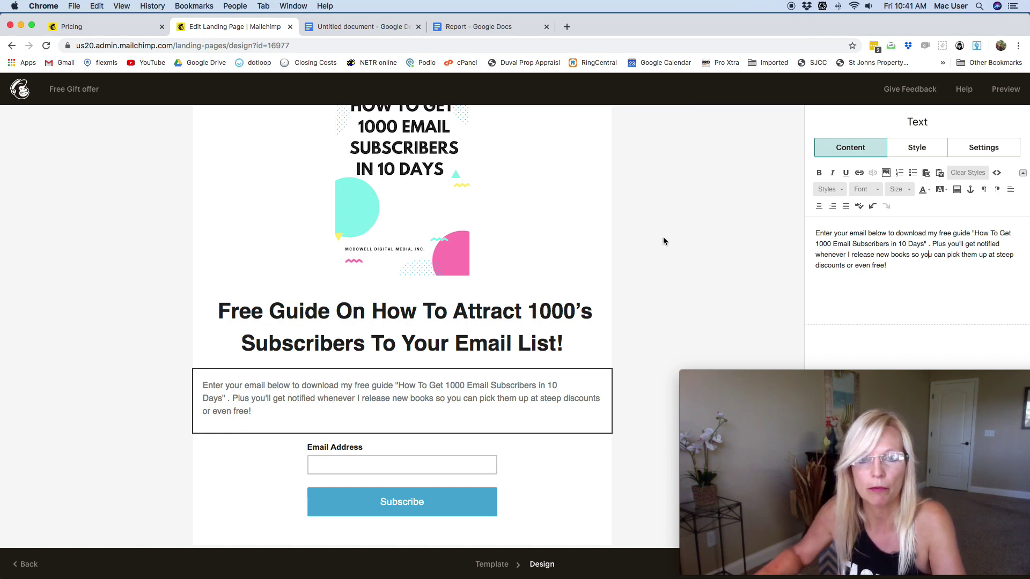
{"action": "scroll", "coordinate": [662, 238], "scroll_direction": "down", "scroll_amount": 1}
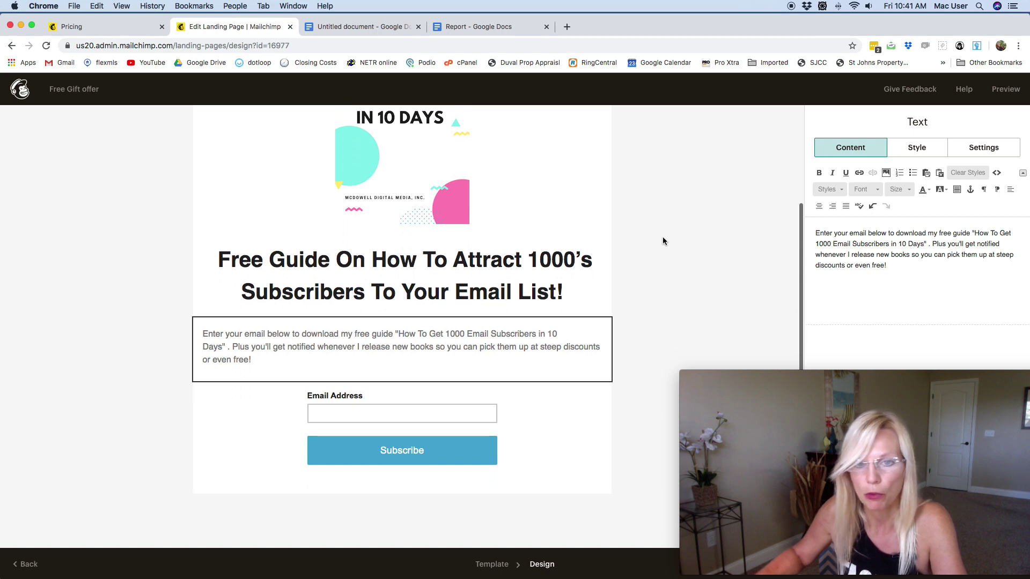
{"action": "scroll", "coordinate": [660, 239], "scroll_direction": "up", "scroll_amount": 3}
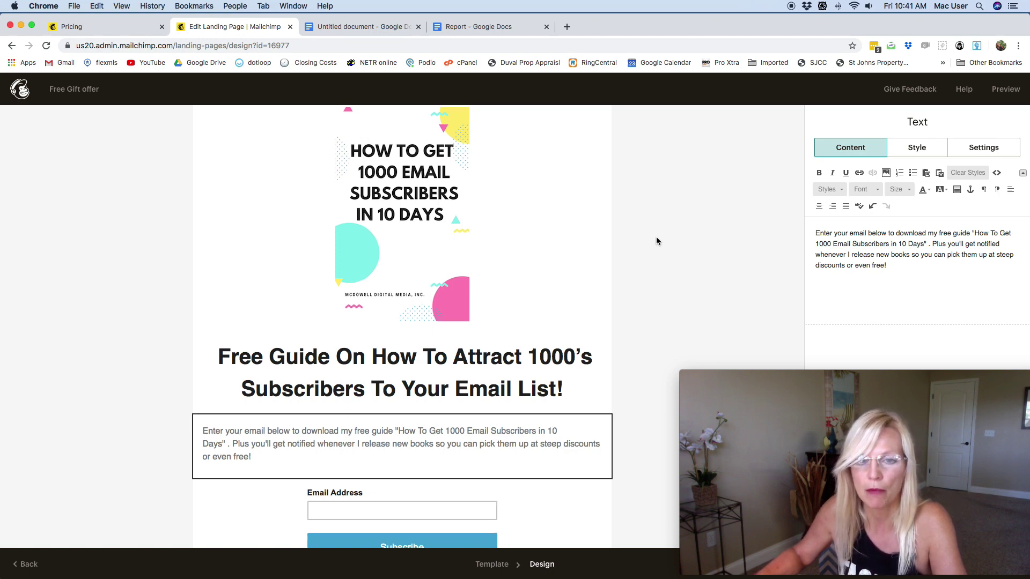
{"action": "scroll", "coordinate": [656, 237], "scroll_direction": "down", "scroll_amount": 1}
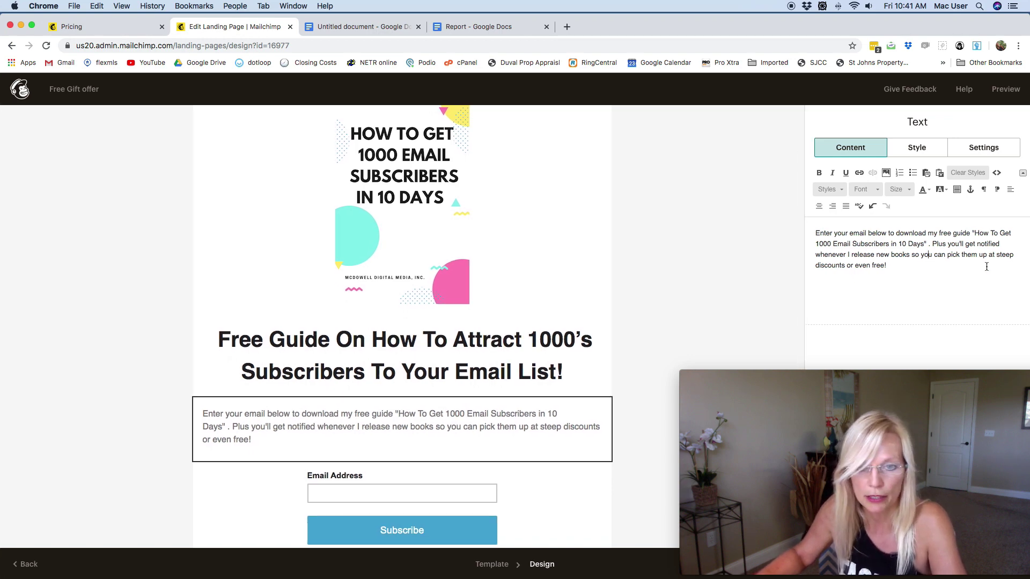
{"action": "scroll", "coordinate": [716, 258], "scroll_direction": "down", "scroll_amount": 2}
{"action": "scroll", "coordinate": [716, 258], "scroll_direction": "down", "scroll_amount": 1}
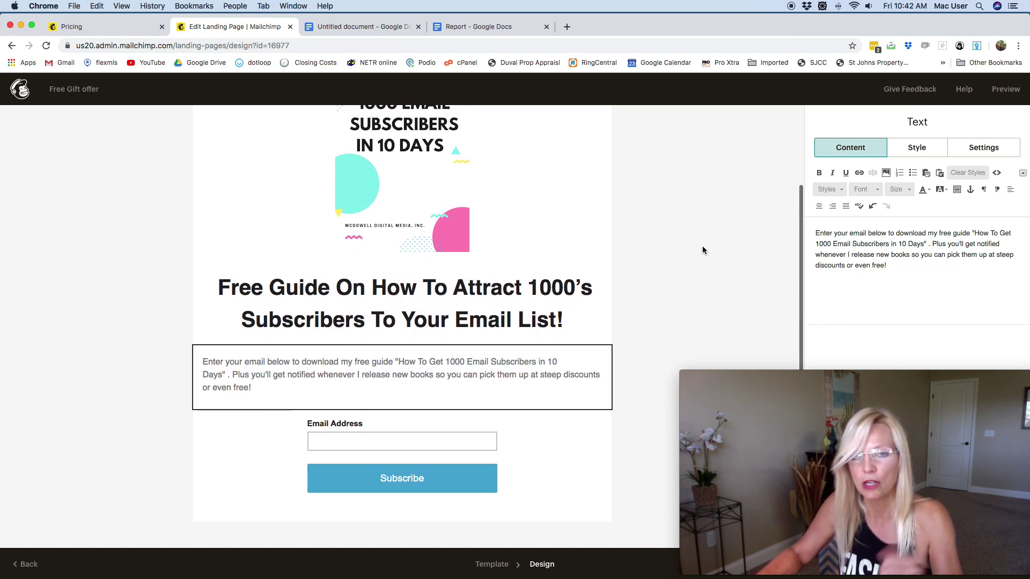
{"action": "scroll", "coordinate": [697, 252], "scroll_direction": "up", "scroll_amount": 2}
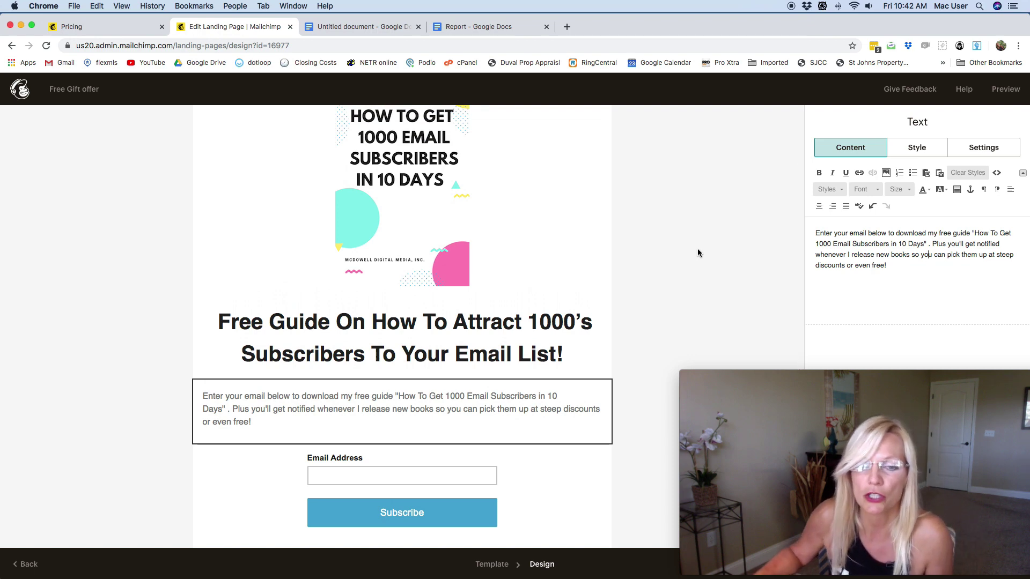
{"action": "scroll", "coordinate": [692, 250], "scroll_direction": "down", "scroll_amount": 4}
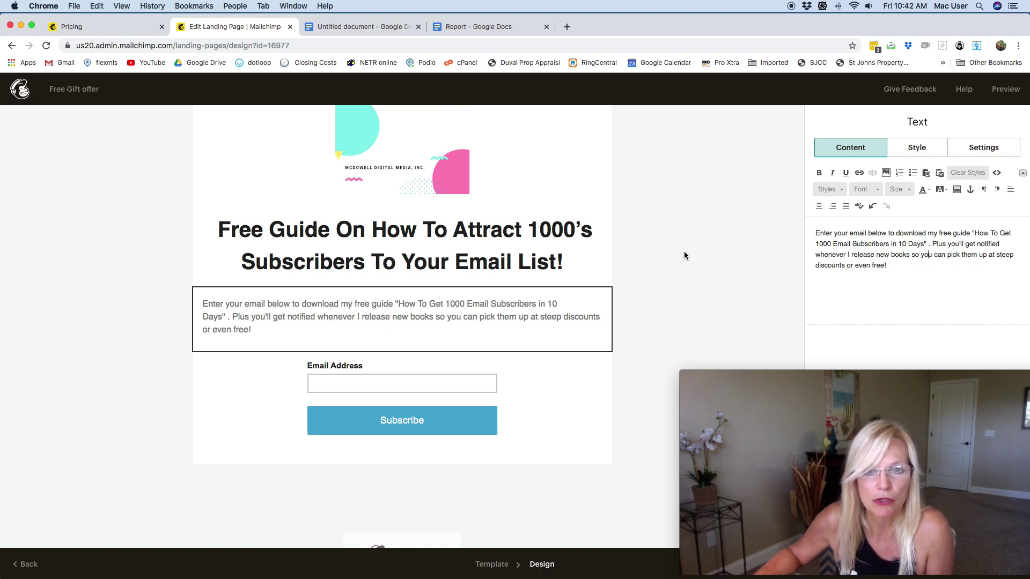
{"action": "scroll", "coordinate": [684, 252], "scroll_direction": "up", "scroll_amount": 4}
{"action": "scroll", "coordinate": [684, 252], "scroll_direction": "down", "scroll_amount": 3}
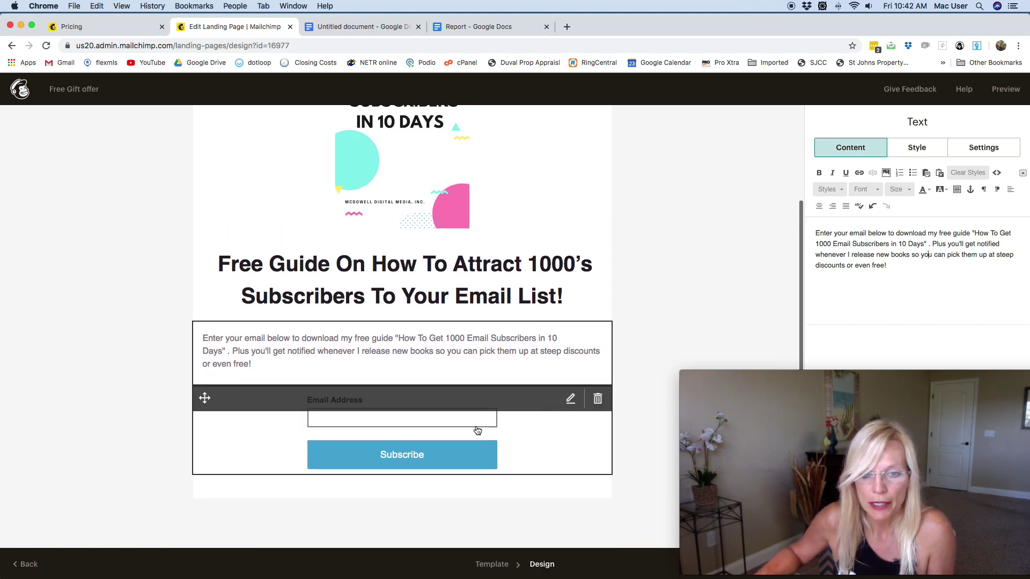
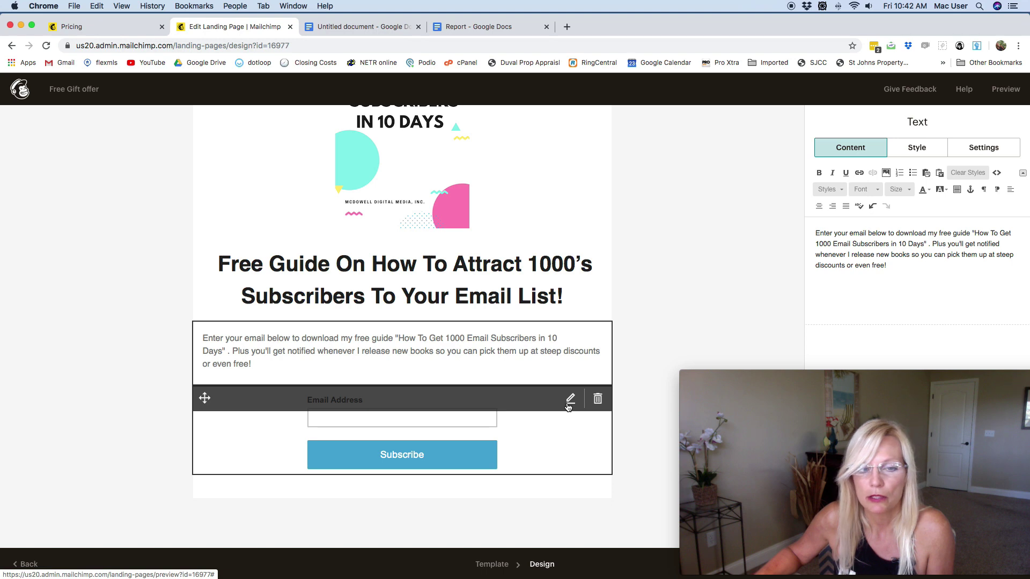
Open the signup form block for editing, and move the QuickTime camera window away from its settings and shrink it.
{"action": "left_click", "coordinate": [569, 406]}
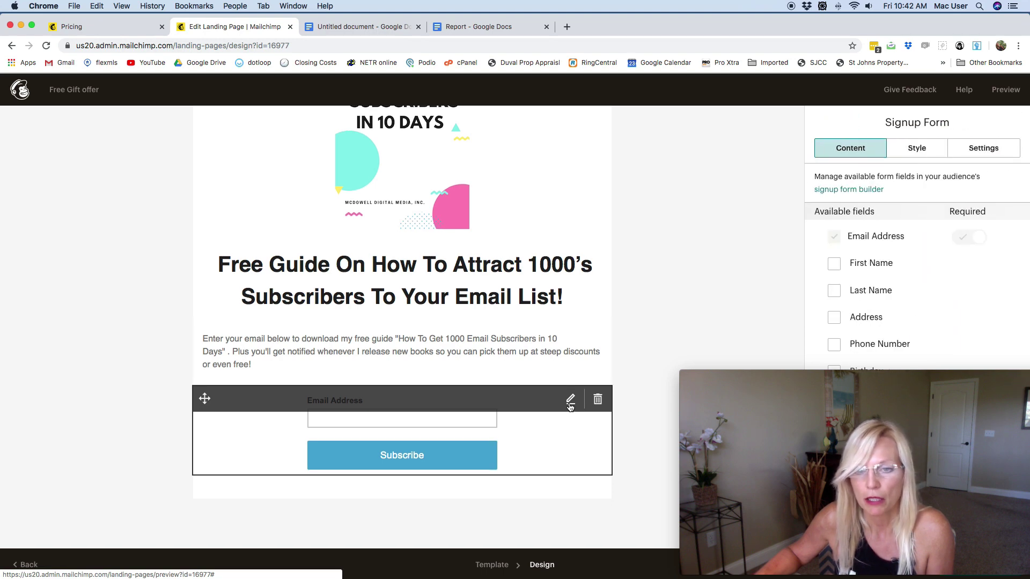
{"action": "mouse_move", "coordinate": [859, 387]}
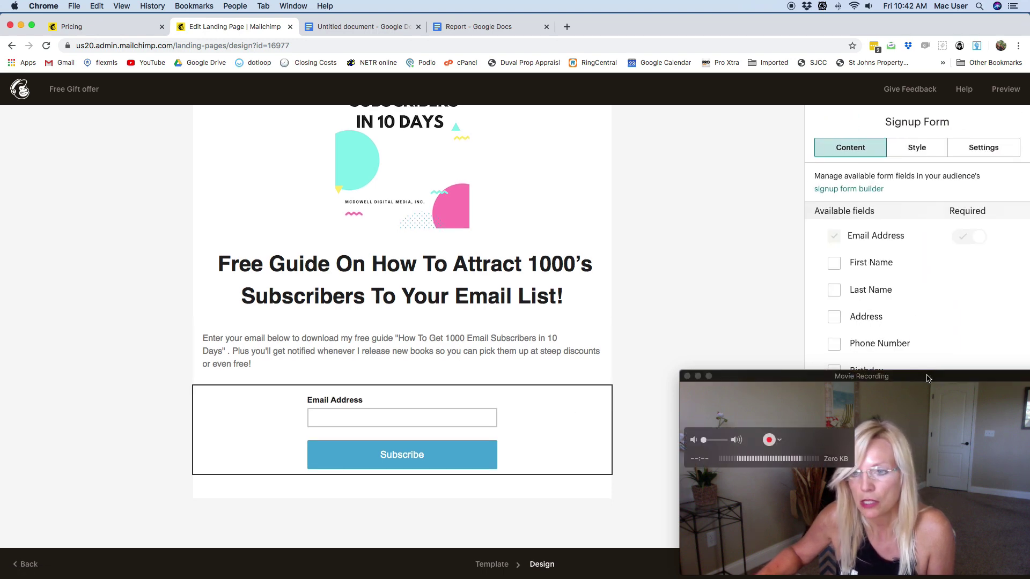
{"action": "left_click_drag", "start_coordinate": [860, 387], "coordinate": [257, 380]}
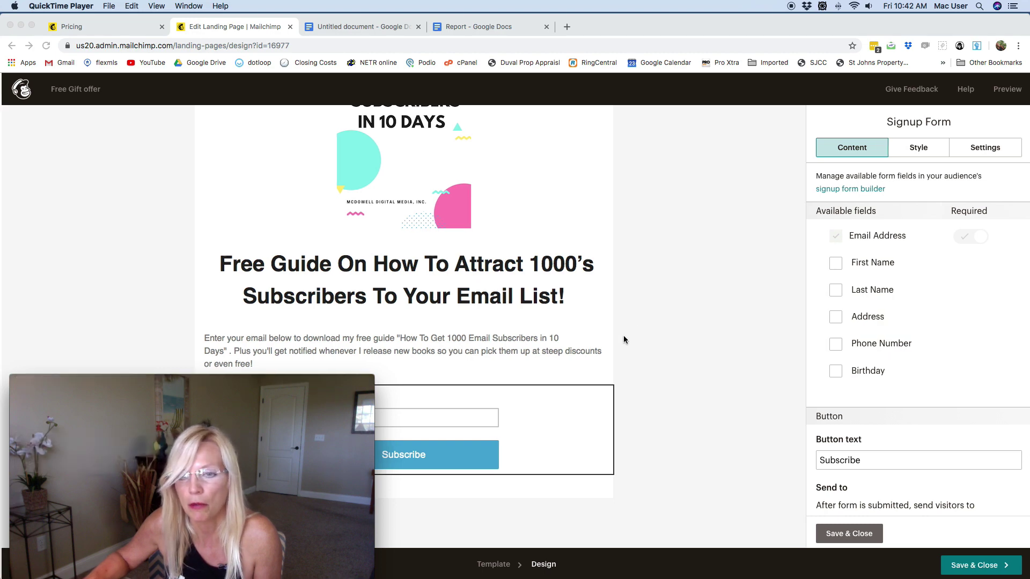
{"action": "left_click_drag", "start_coordinate": [374, 374], "coordinate": [285, 424]}
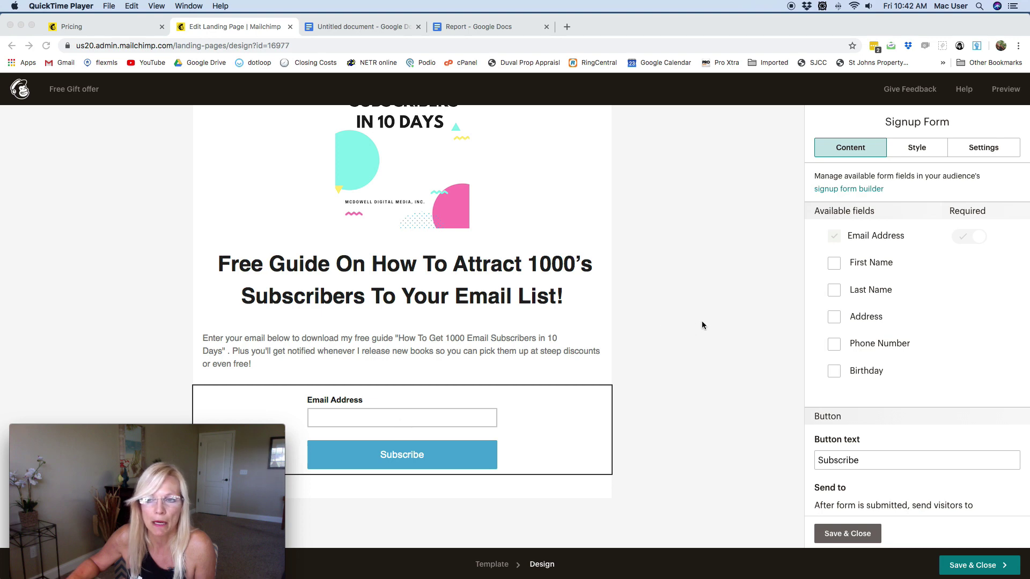
Add the First Name field to the signup form, below Email Address.
{"action": "left_click", "coordinate": [835, 265]}
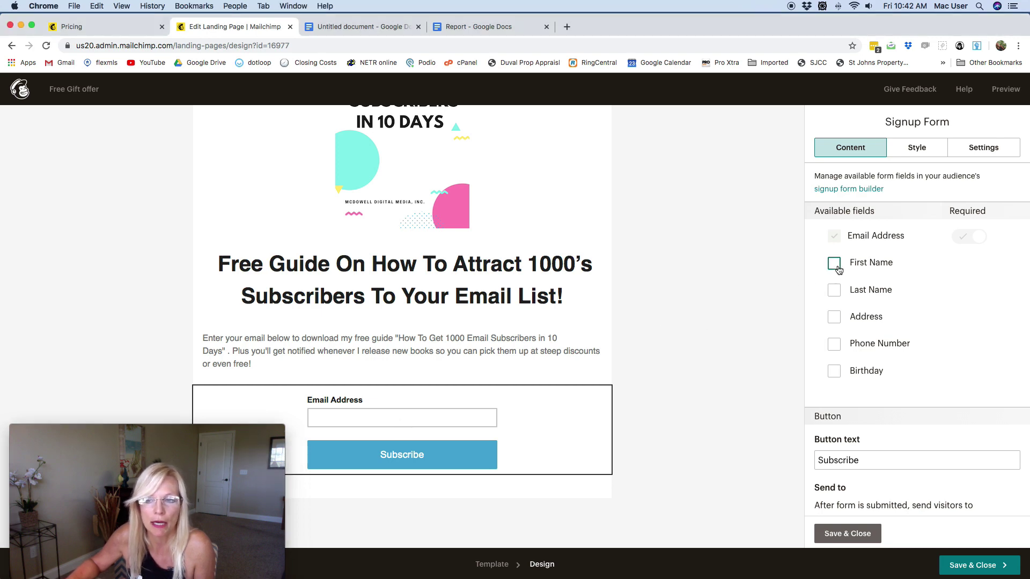
{"action": "left_click", "coordinate": [835, 264]}
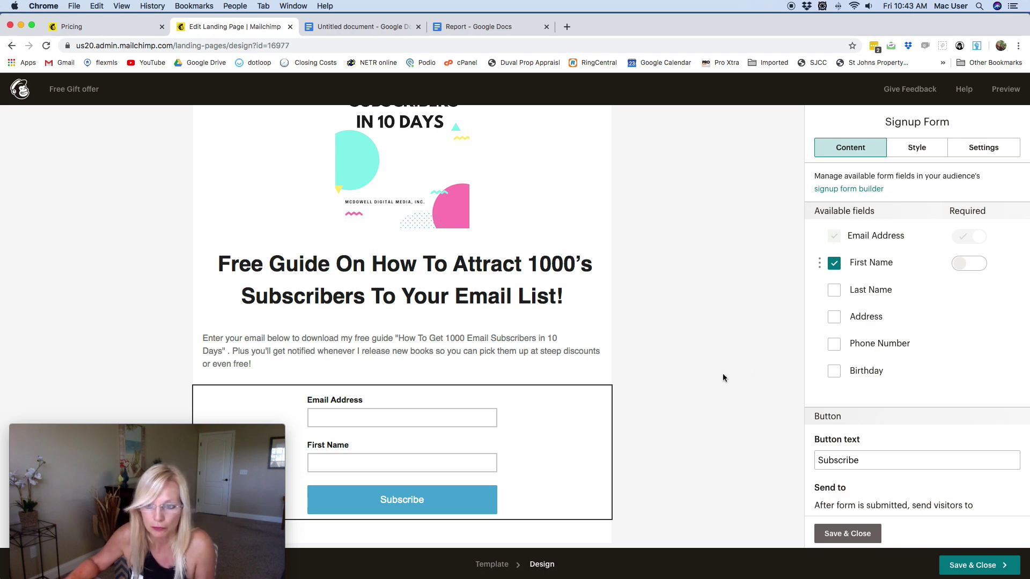
{"action": "scroll", "coordinate": [722, 374], "scroll_direction": "down", "scroll_amount": 3}
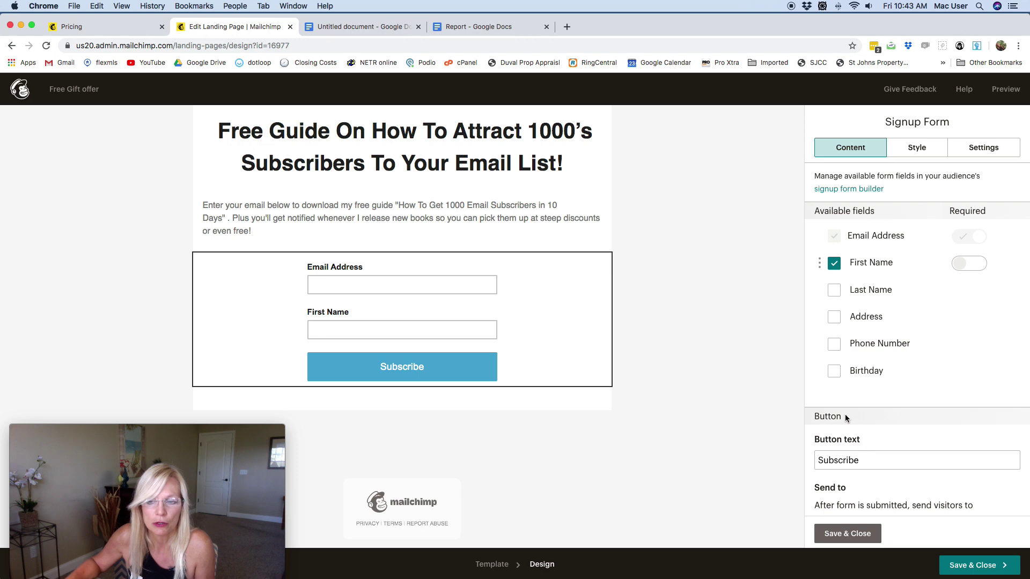
Set the signup form's button text to "Download Now!".
{"action": "scroll", "coordinate": [845, 414], "scroll_direction": "down", "scroll_amount": 2}
{"action": "scroll", "coordinate": [845, 418], "scroll_direction": "down", "scroll_amount": 2}
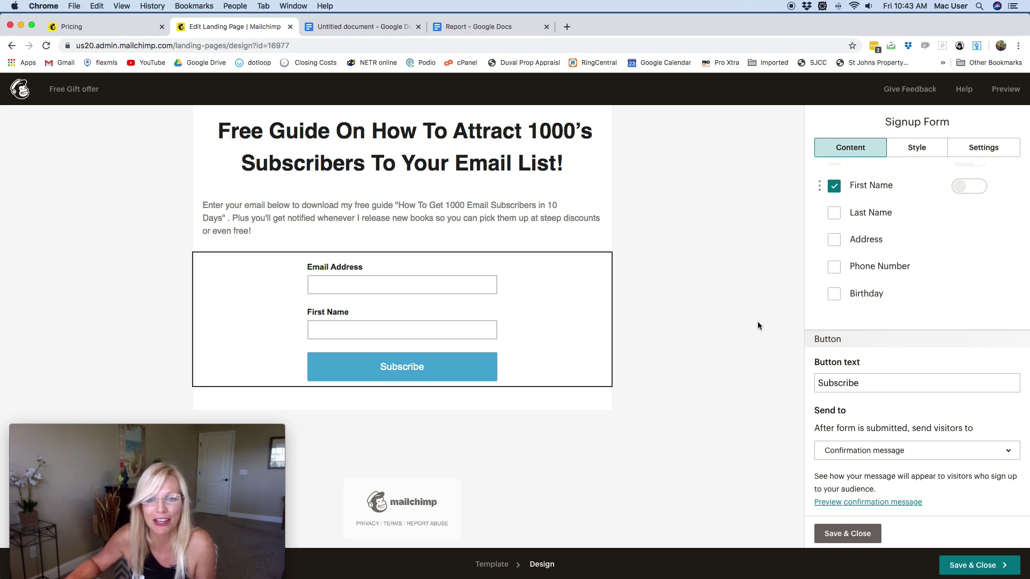
{"action": "scroll", "coordinate": [757, 321], "scroll_direction": "up", "scroll_amount": 2}
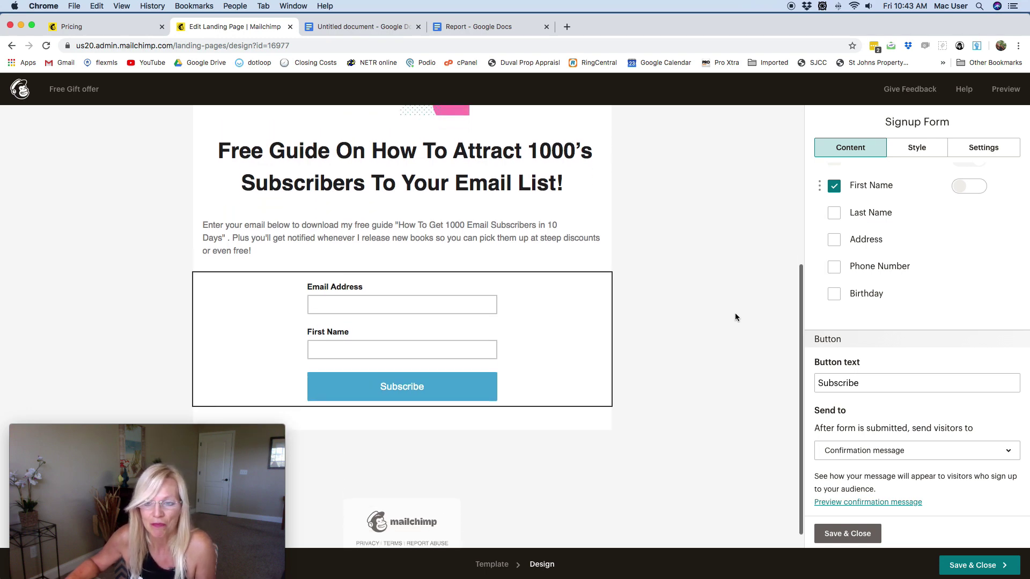
{"action": "scroll", "coordinate": [734, 317], "scroll_direction": "up", "scroll_amount": 1}
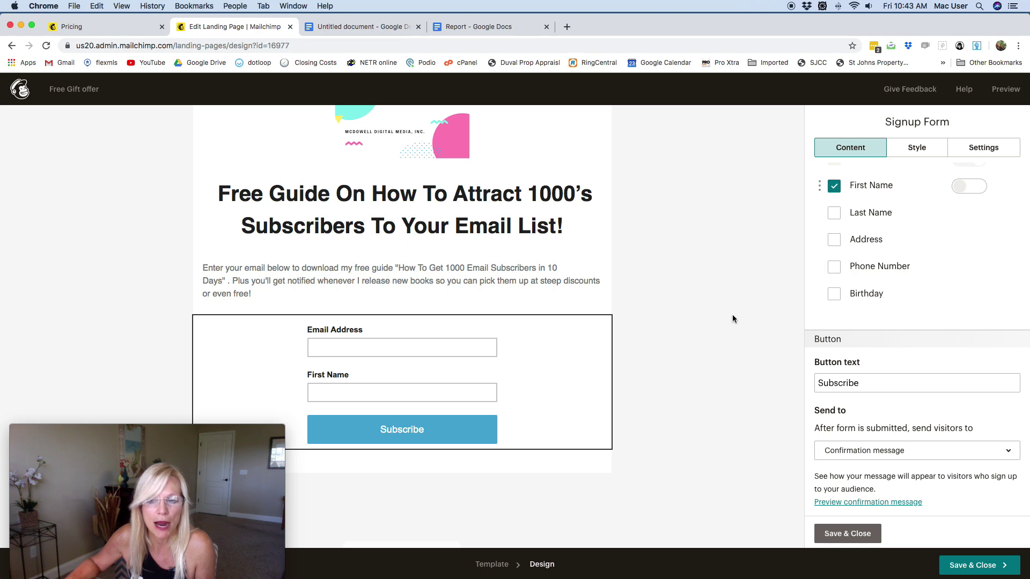
{"action": "scroll", "coordinate": [733, 319], "scroll_direction": "up", "scroll_amount": 3}
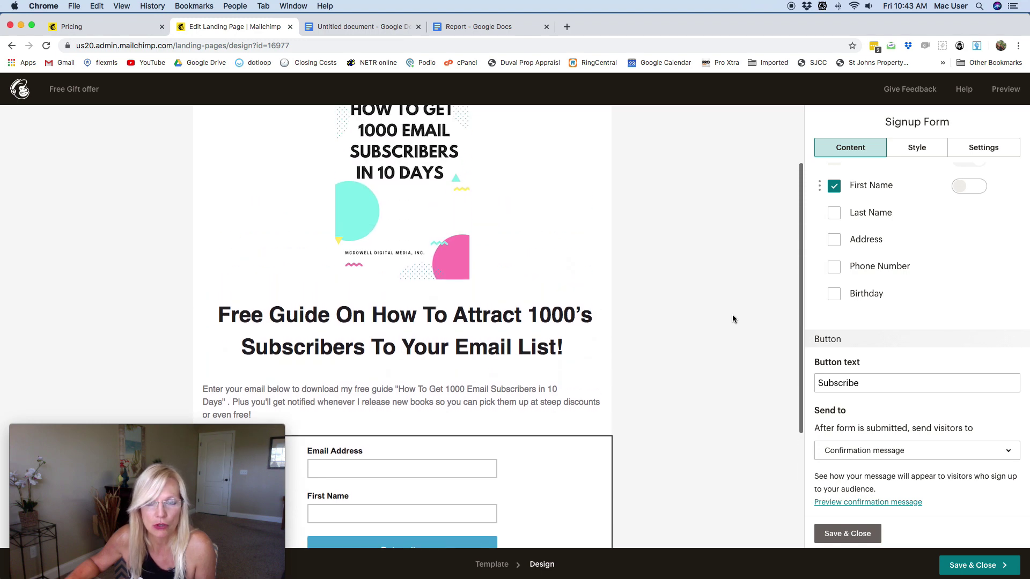
{"action": "scroll", "coordinate": [733, 319], "scroll_direction": "down", "scroll_amount": 1}
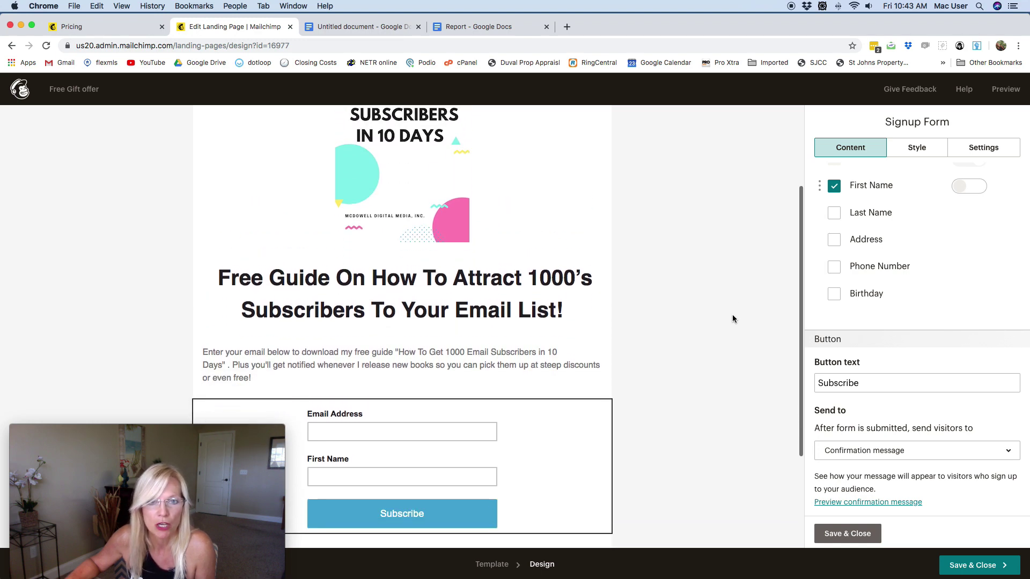
{"action": "scroll", "coordinate": [731, 318], "scroll_direction": "down", "scroll_amount": 1}
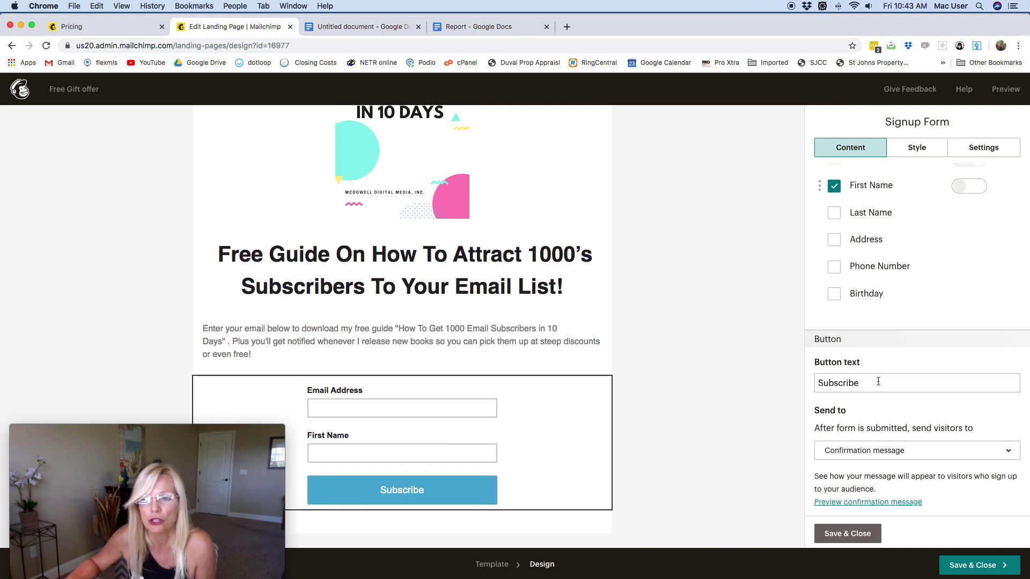
{"action": "double_click", "coordinate": [838, 383]}
{"action": "type", "text": "D"}
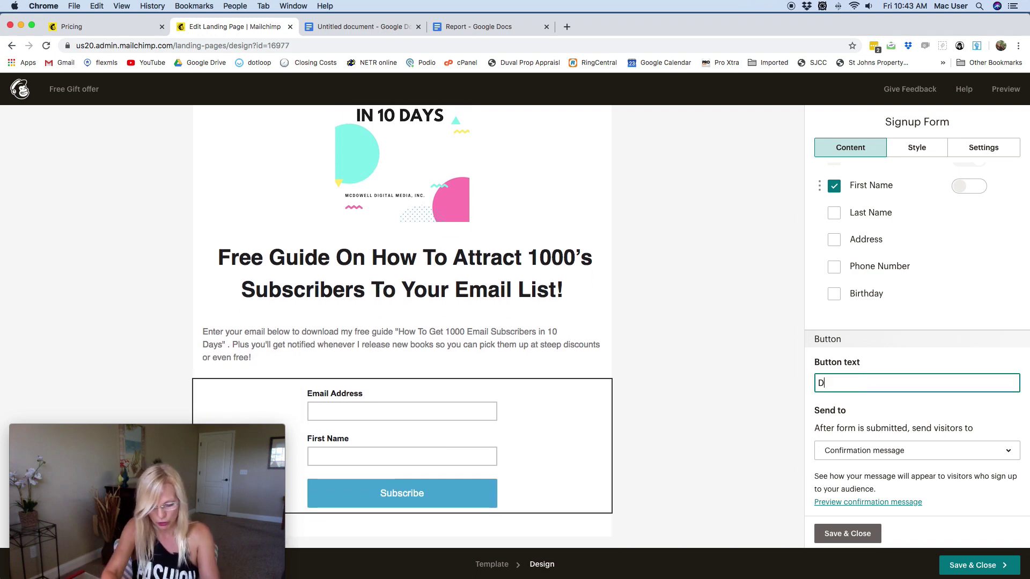
{"action": "type", "text": "ownload Now!"}
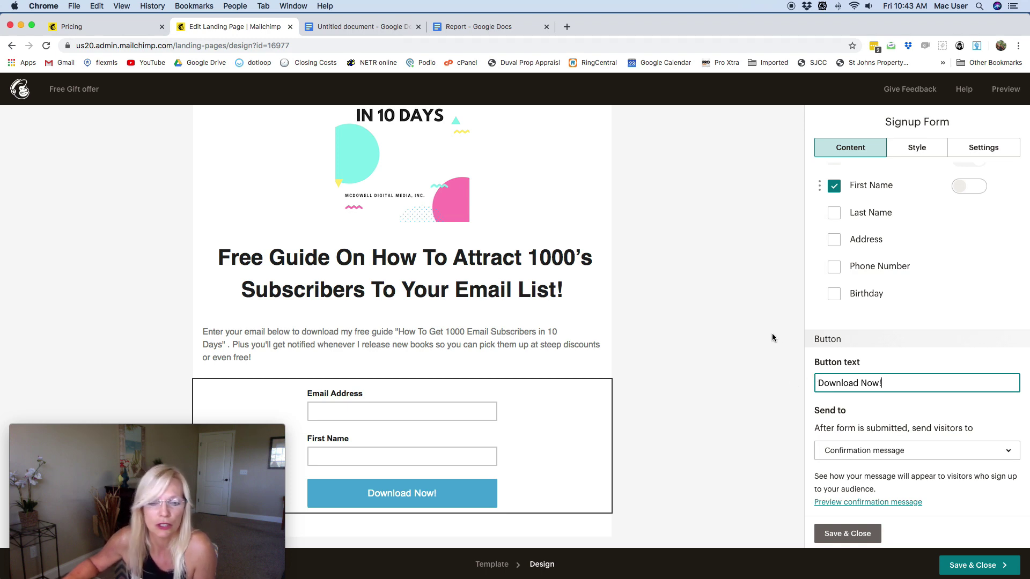
Reword the end of the signup form's confirmation message to read "to our commnity!" in place of "to the audience.".
{"action": "scroll", "coordinate": [772, 334], "scroll_direction": "down", "scroll_amount": 2}
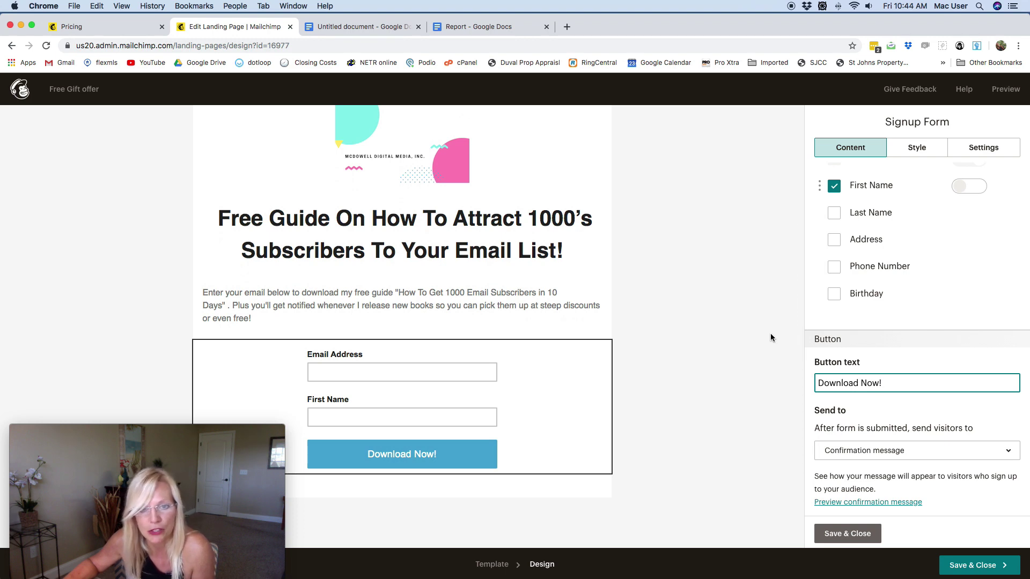
{"action": "scroll", "coordinate": [767, 337], "scroll_direction": "down", "scroll_amount": 1}
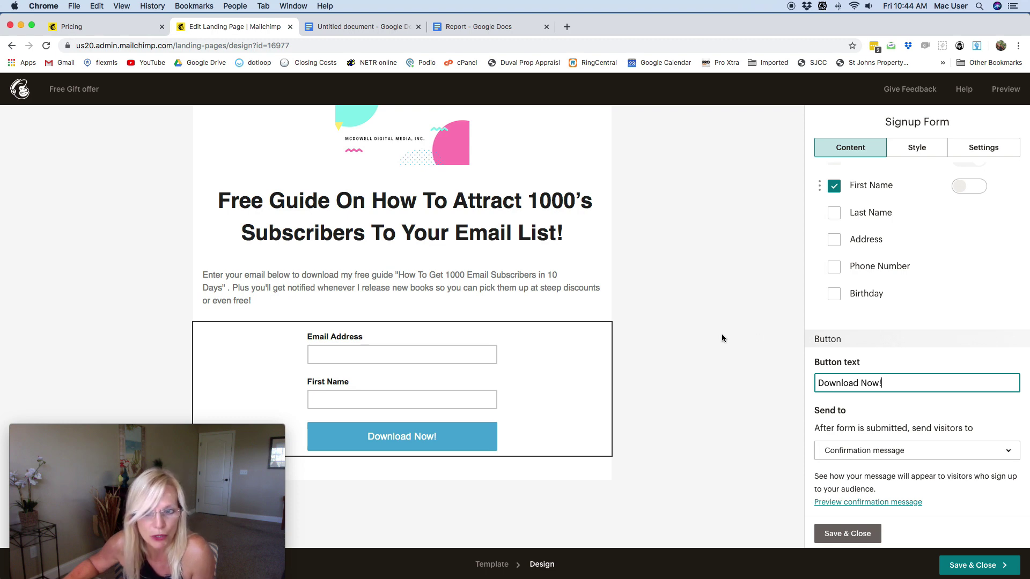
{"action": "scroll", "coordinate": [726, 333], "scroll_direction": "down", "scroll_amount": 2}
{"action": "scroll", "coordinate": [741, 426], "scroll_direction": "down", "scroll_amount": 2}
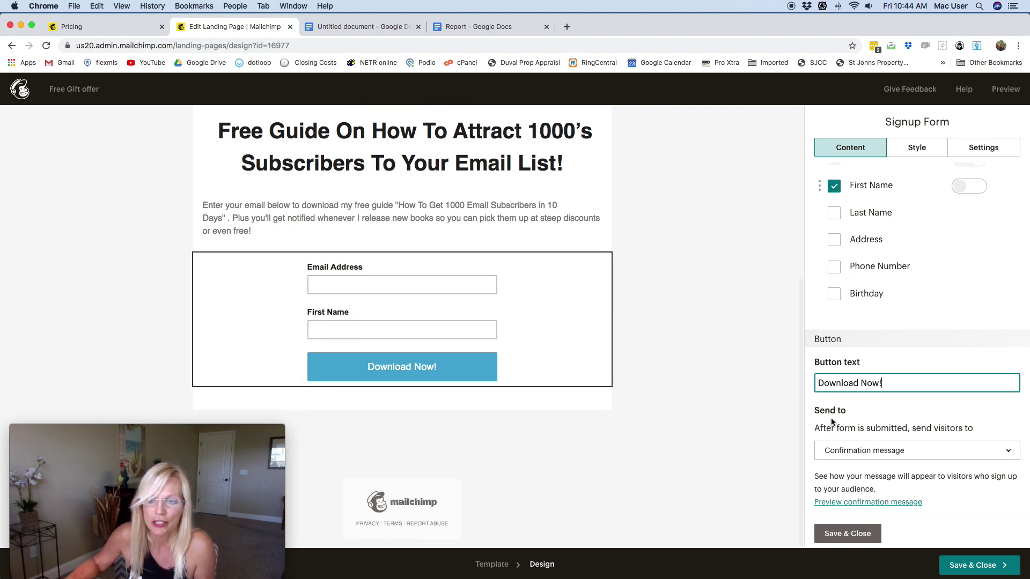
{"action": "scroll", "coordinate": [885, 429], "scroll_direction": "down", "scroll_amount": 3}
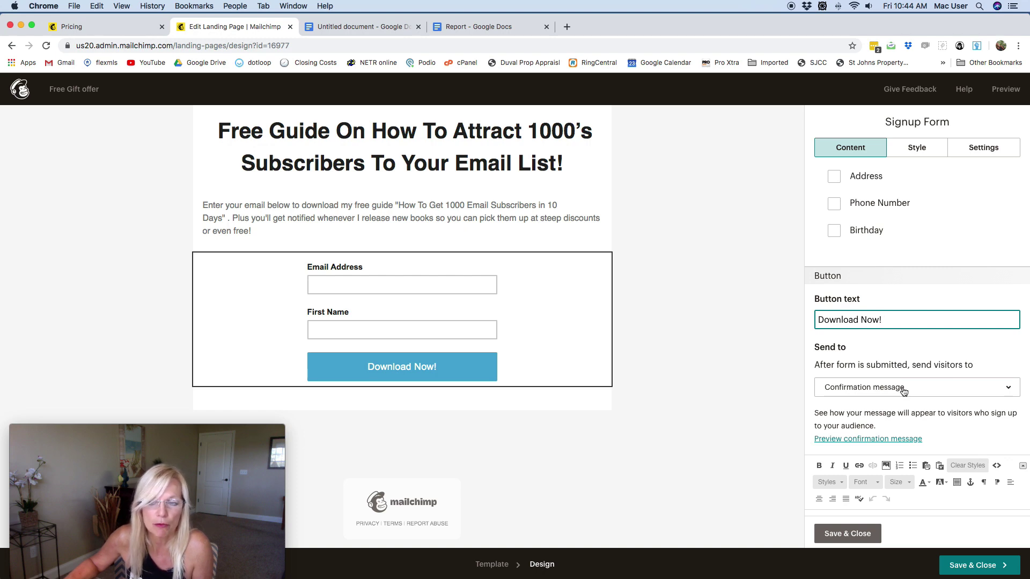
{"action": "scroll", "coordinate": [821, 407], "scroll_direction": "down", "scroll_amount": 1}
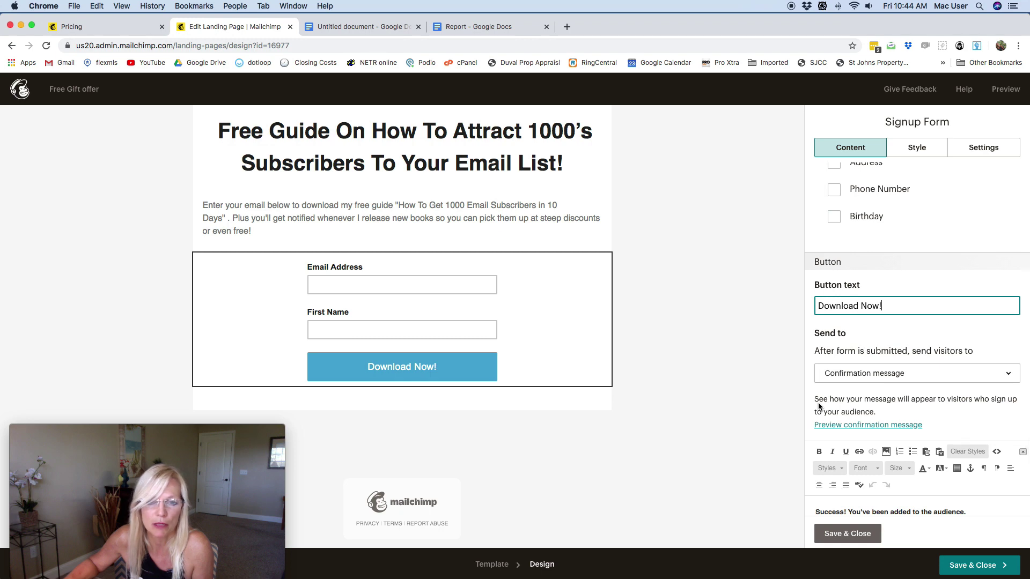
{"action": "scroll", "coordinate": [819, 392], "scroll_direction": "down", "scroll_amount": 1}
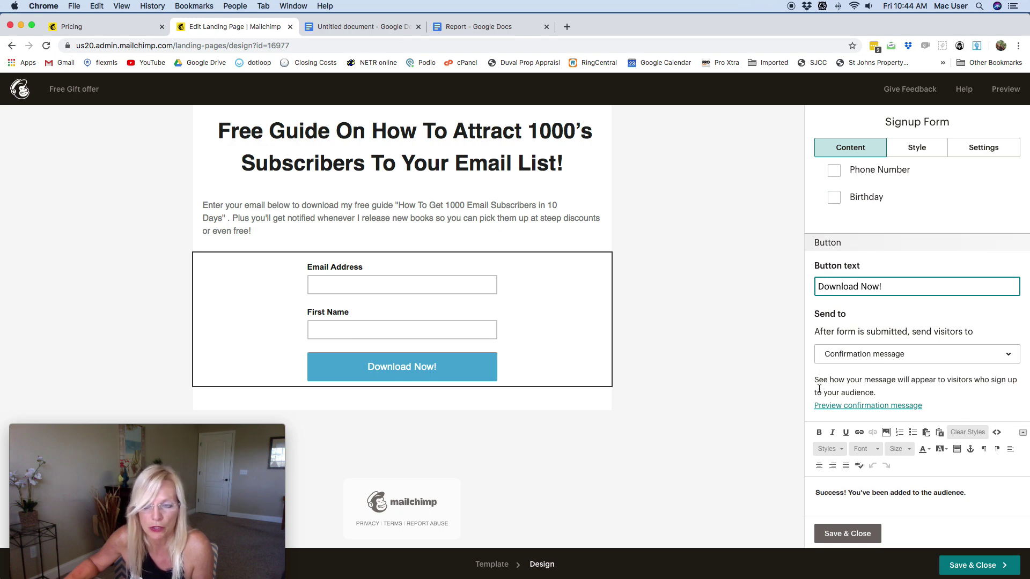
{"action": "scroll", "coordinate": [819, 391], "scroll_direction": "down", "scroll_amount": 3}
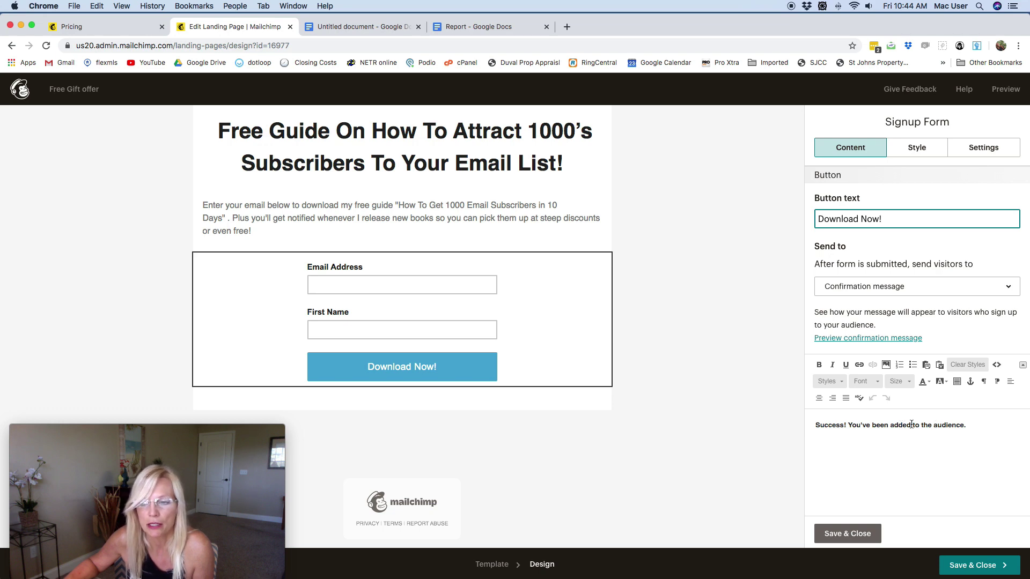
{"action": "left_click_drag", "start_coordinate": [912, 424], "coordinate": [989, 425]}
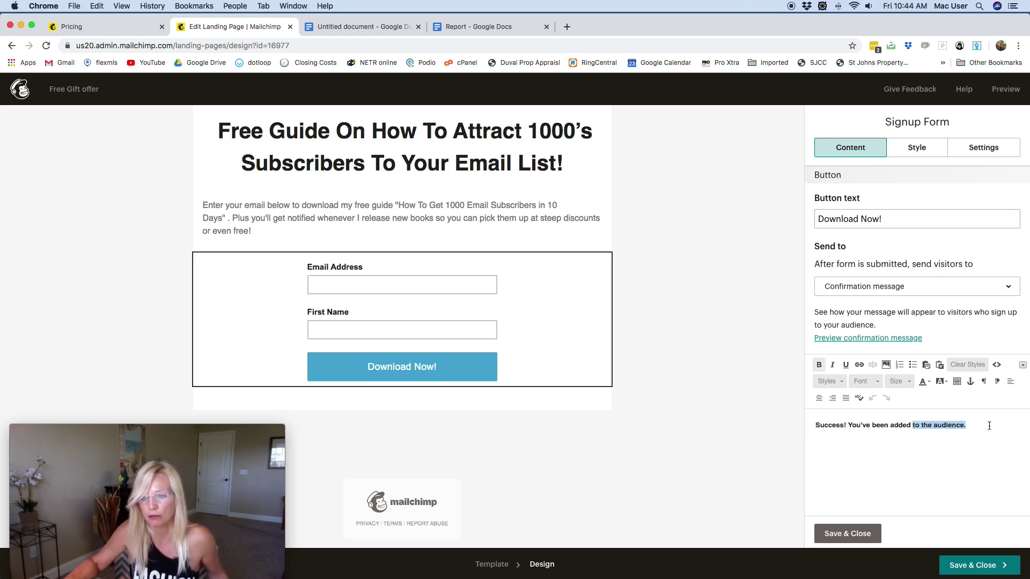
{"action": "type", "text": "to o"}
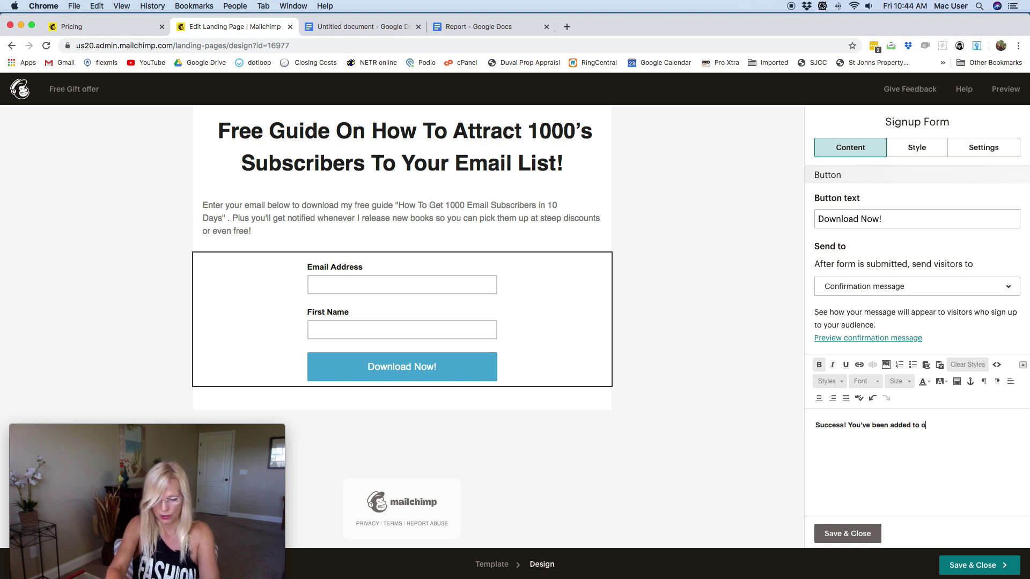
{"action": "type", "text": "ur comm"}
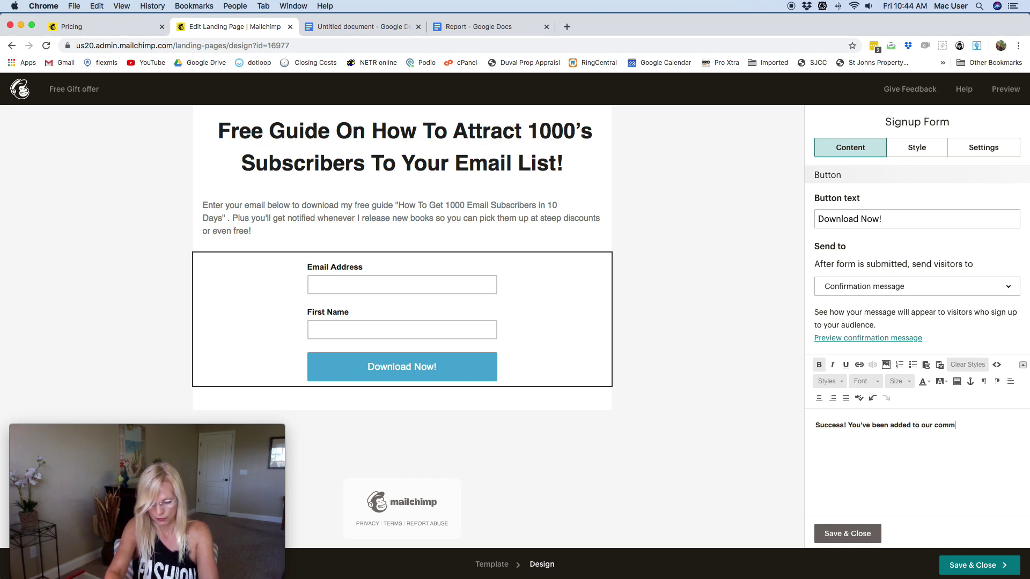
{"action": "type", "text": "nity!"}
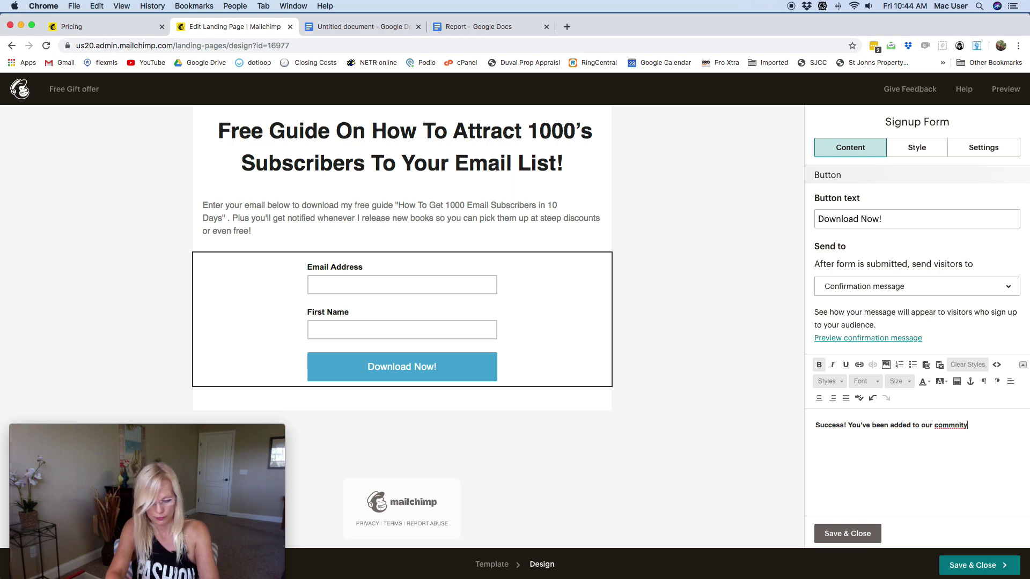
Start the confirmation message with "Congrats" in place of "Success" and correct the misspelled last word to "community".
{"action": "left_click_drag", "start_coordinate": [844, 425], "coordinate": [829, 425]}
{"action": "double_click", "coordinate": [829, 424]}
{"action": "type", "text": "Cong"}
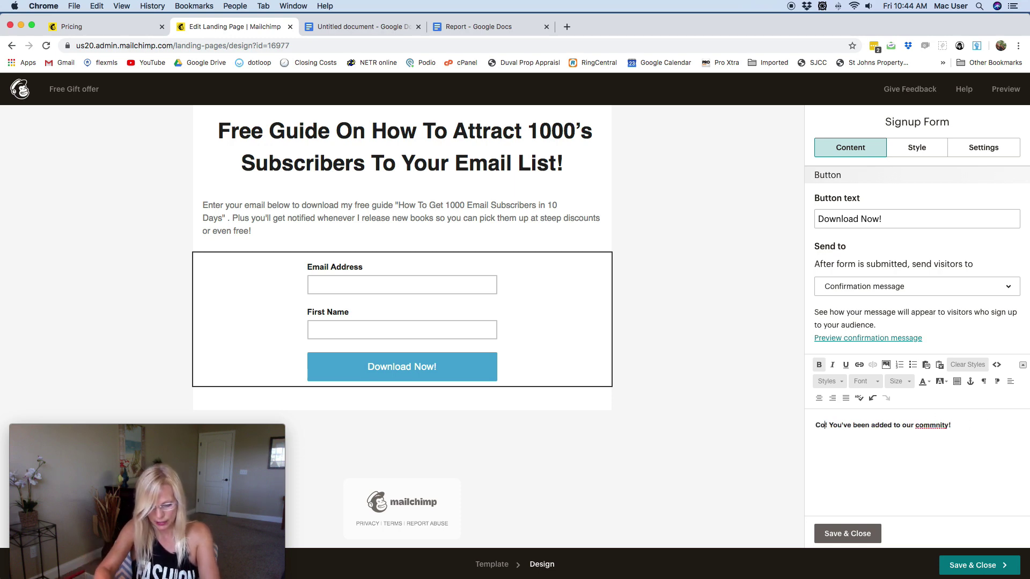
{"action": "type", "text": "rats"}
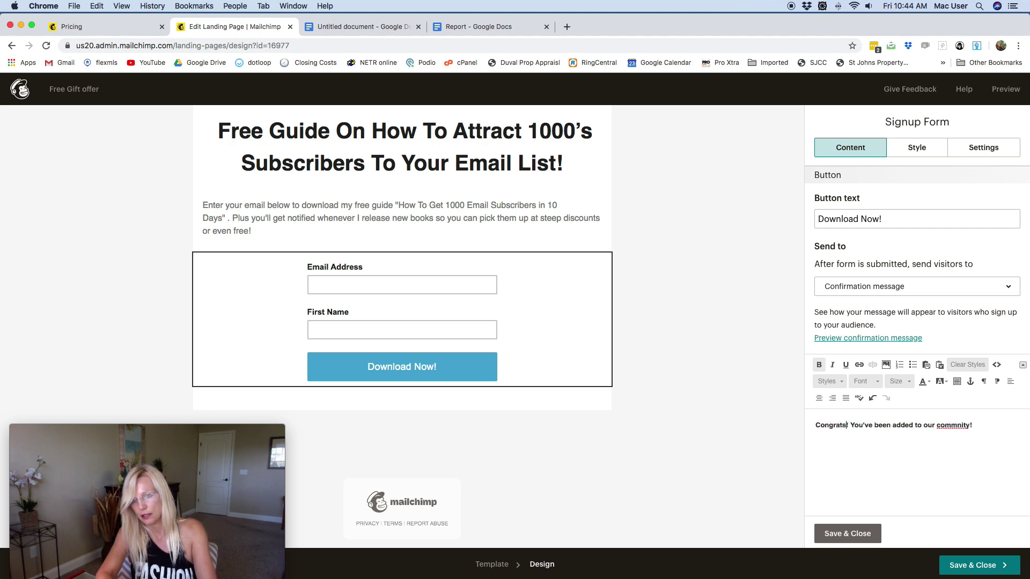
{"action": "left_click", "coordinate": [959, 425]}
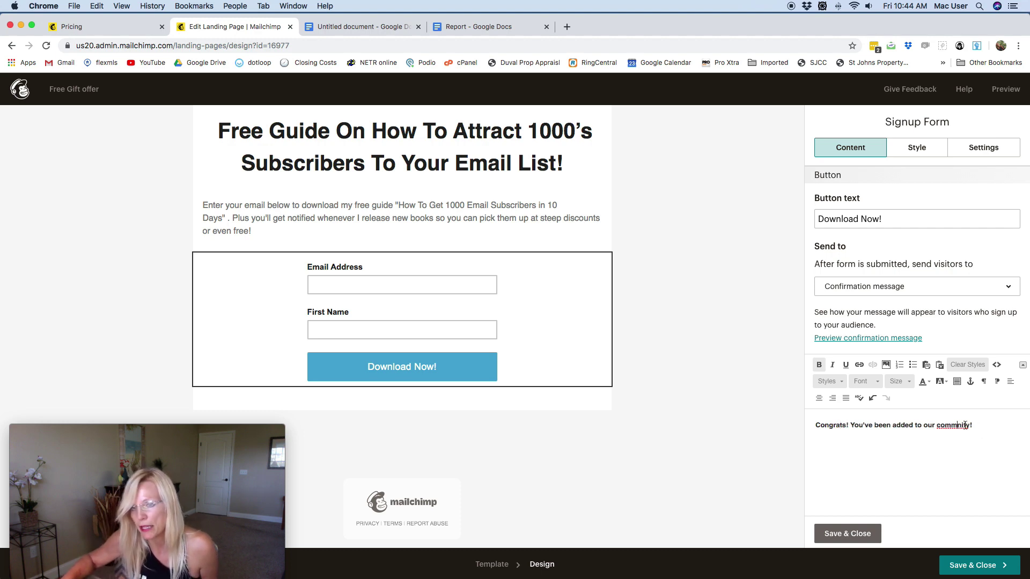
{"action": "type", "text": "u"}
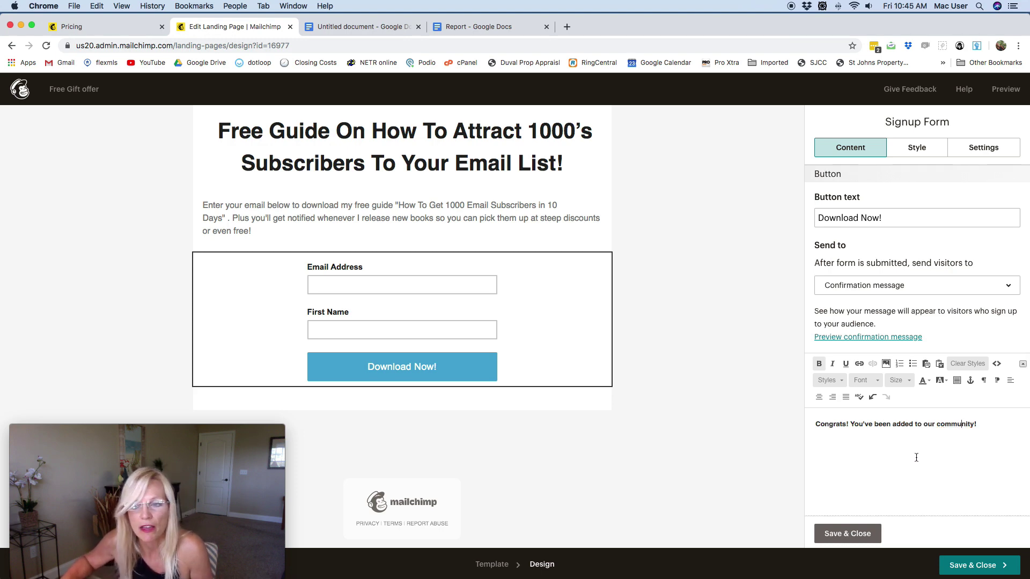
Preview the confirmation message on the page and replace "been added to" with "joined".
{"action": "left_click", "coordinate": [879, 337]}
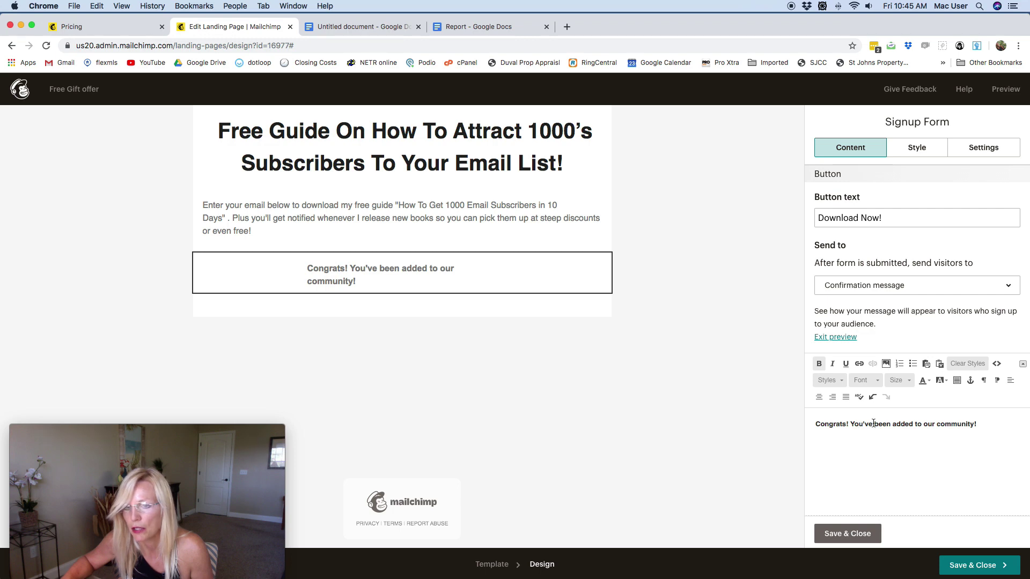
{"action": "left_click_drag", "start_coordinate": [874, 424], "coordinate": [922, 424]}
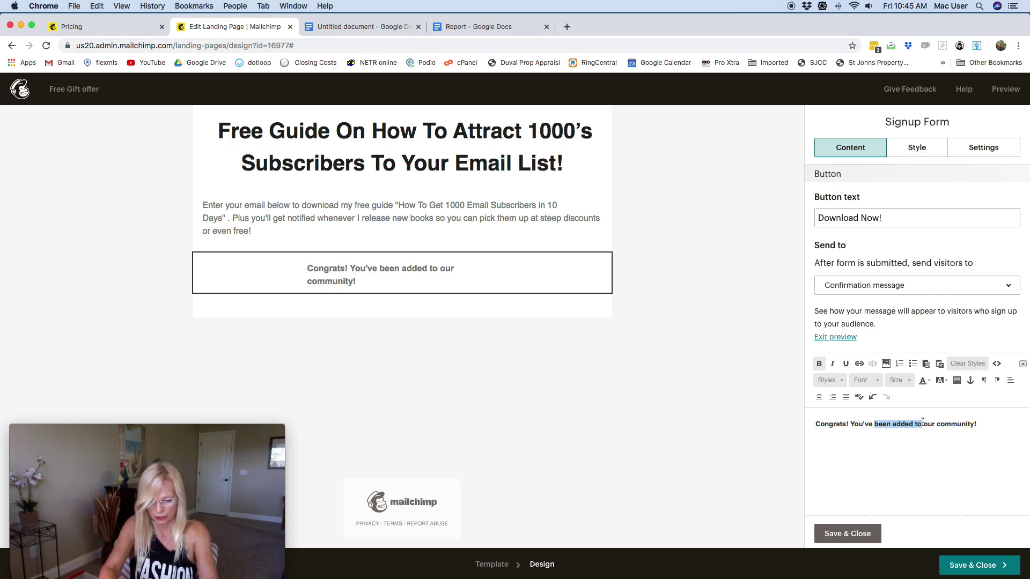
{"action": "type", "text": "joined"}
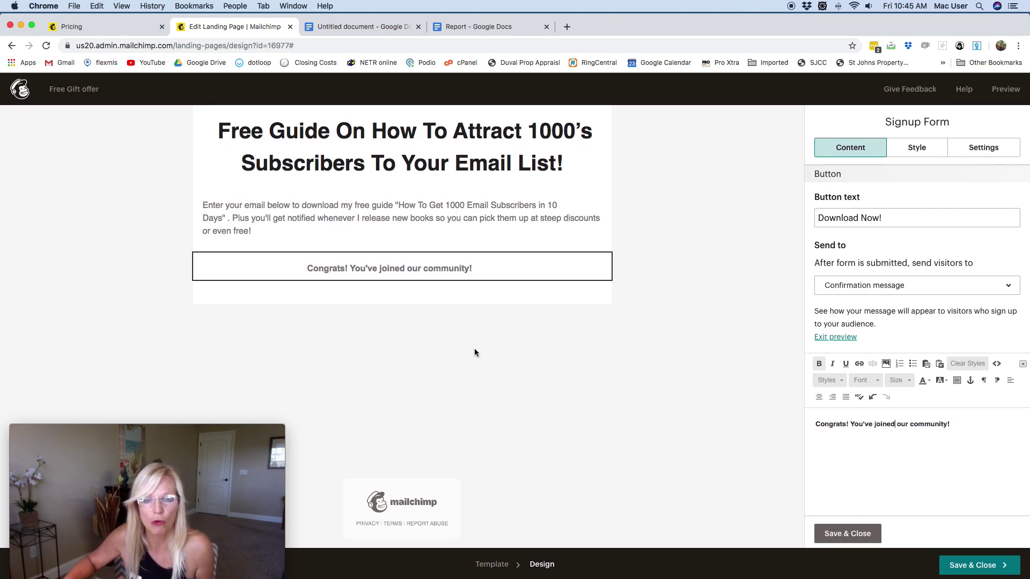
Set the landing page's background colour around the content area to the muted grey-brown #908181.
{"action": "scroll", "coordinate": [475, 350], "scroll_direction": "up", "scroll_amount": 5}
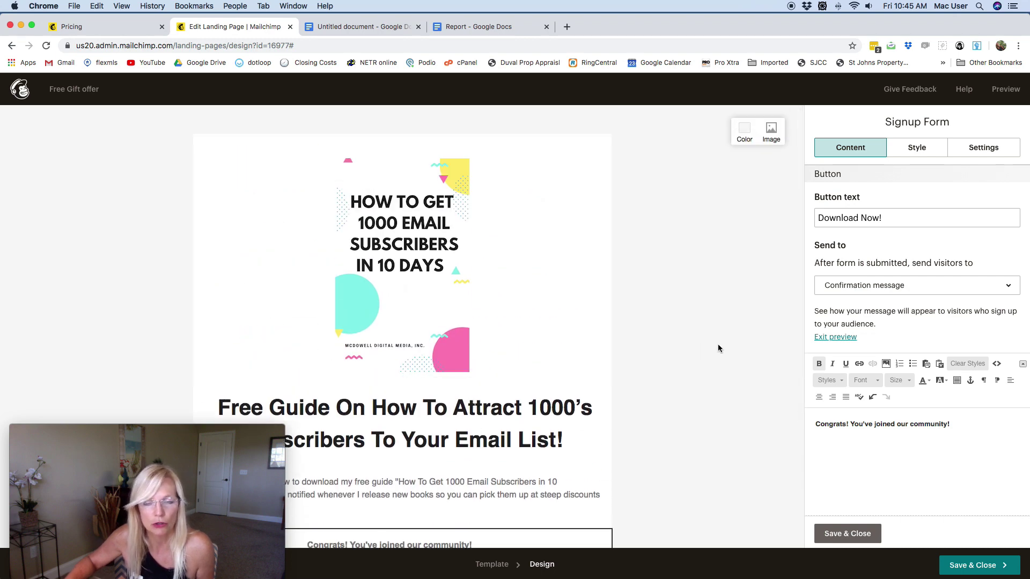
{"action": "left_click", "coordinate": [744, 130]}
{"action": "left_click_drag", "start_coordinate": [648, 160], "coordinate": [657, 193]}
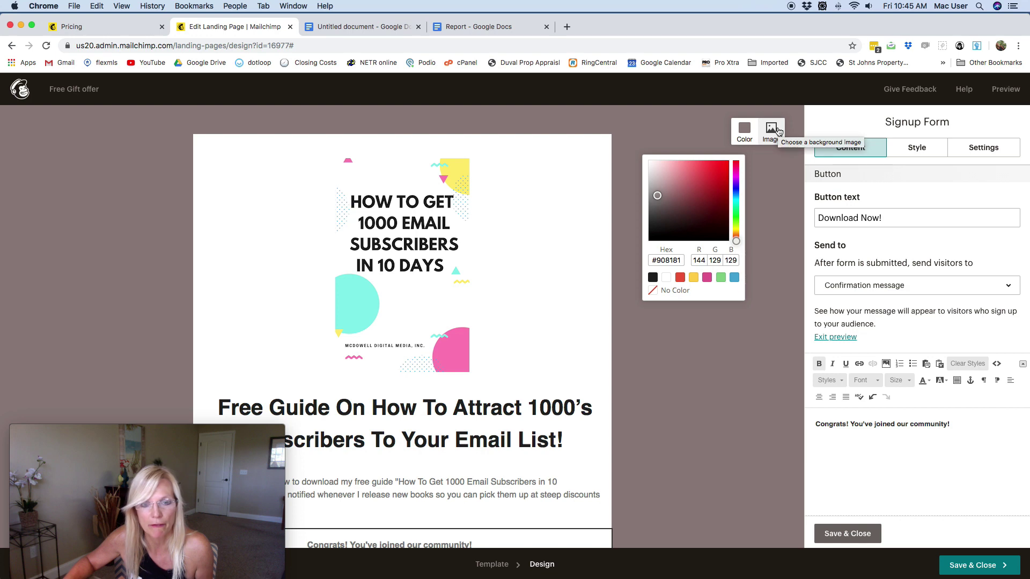
Darken the page background to #776666, then save and close the signup form settings and the landing page design.
{"action": "left_click", "coordinate": [657, 199]}
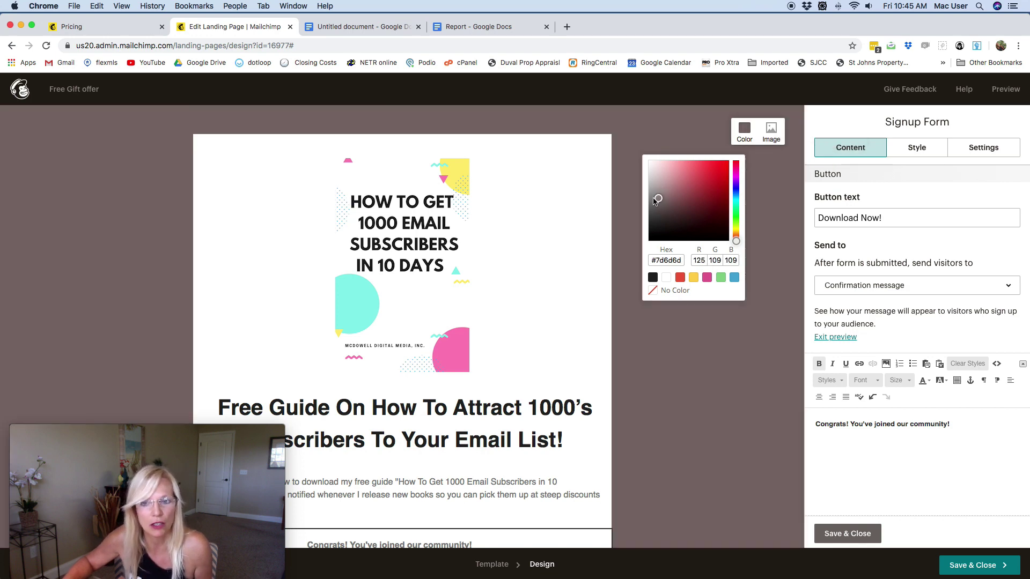
{"action": "scroll", "coordinate": [656, 320], "scroll_direction": "down", "scroll_amount": 5}
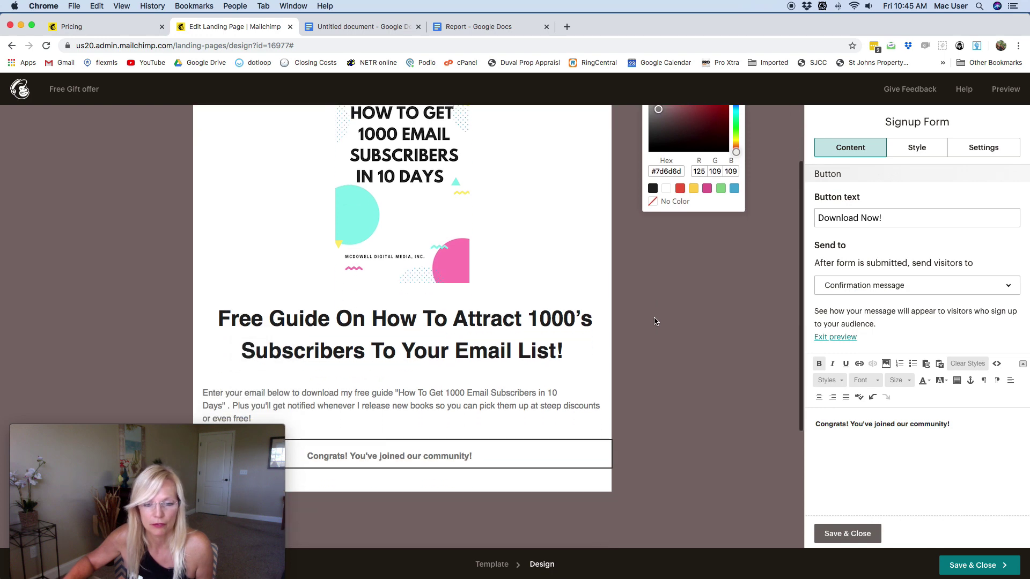
{"action": "scroll", "coordinate": [654, 320], "scroll_direction": "up", "scroll_amount": 5}
{"action": "left_click", "coordinate": [660, 204]}
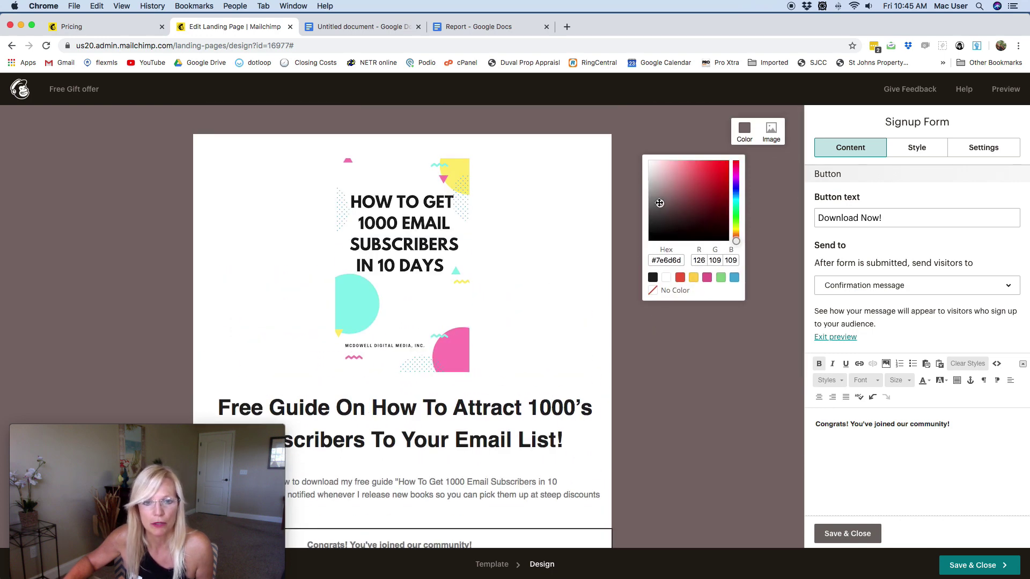
{"action": "left_click", "coordinate": [847, 533]}
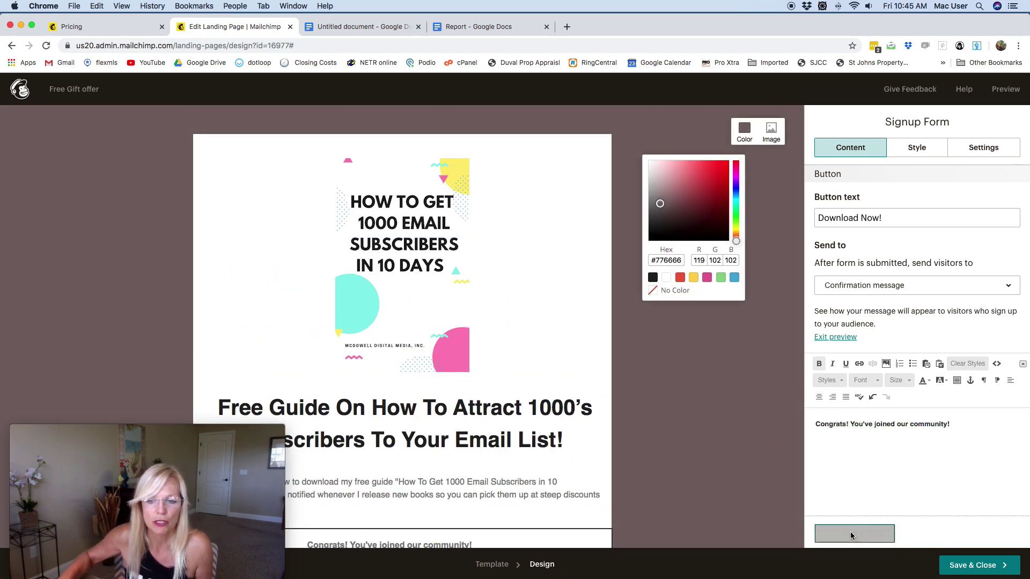
{"action": "left_click", "coordinate": [956, 566]}
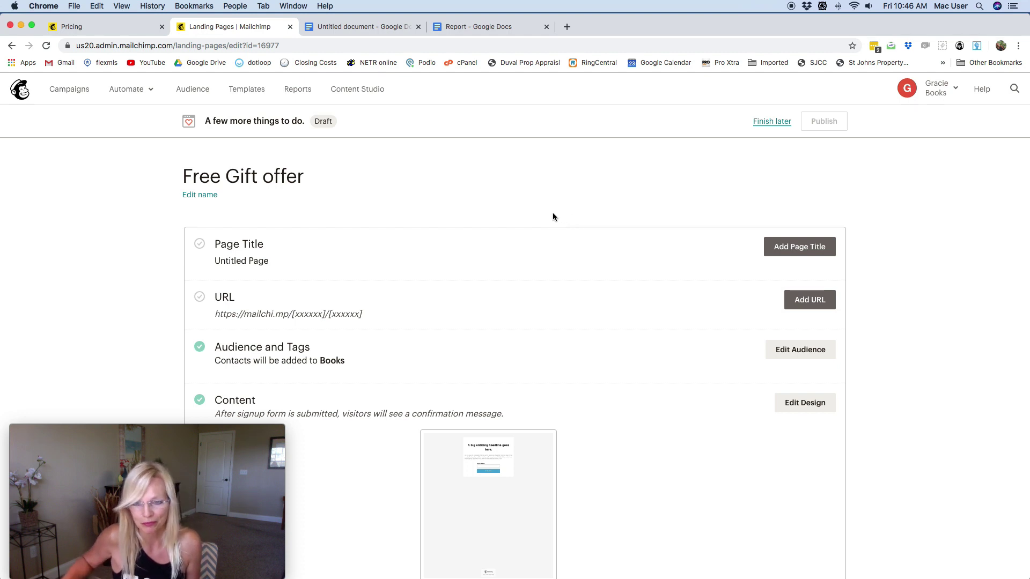
Replace the landing page's title with "Free Email Giveaway" and save it.
{"action": "scroll", "coordinate": [537, 189], "scroll_direction": "down", "scroll_amount": 1}
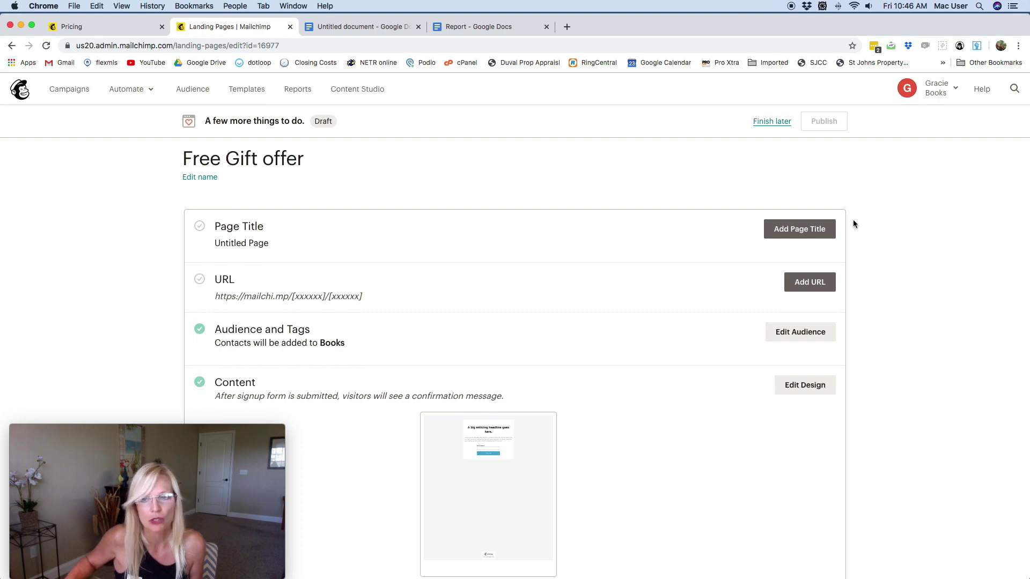
{"action": "left_click", "coordinate": [815, 229]}
{"action": "left_click", "coordinate": [343, 265]}
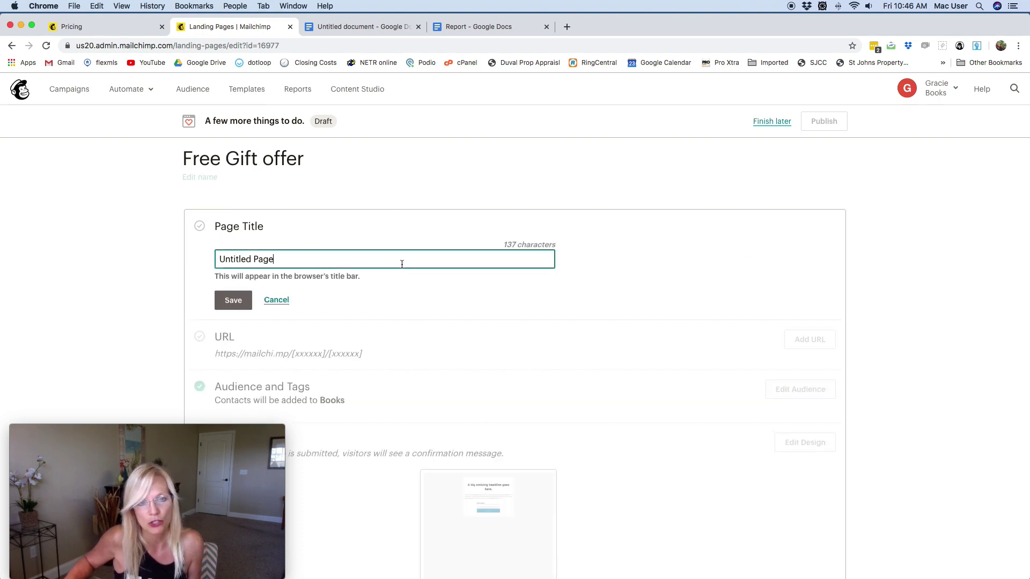
{"action": "left_click_drag", "start_coordinate": [343, 263], "coordinate": [160, 252]}
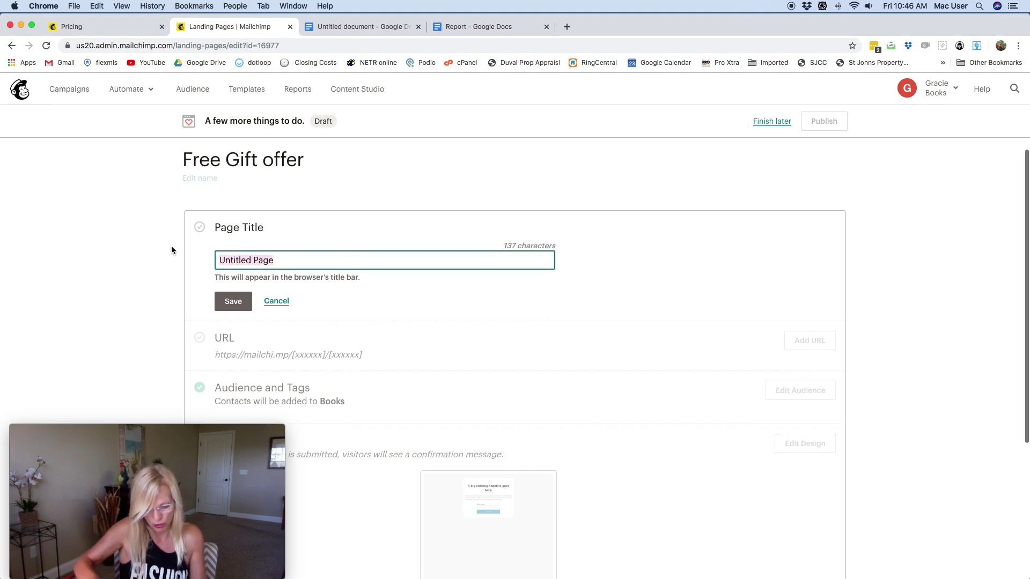
{"action": "type", "text": "Free E"}
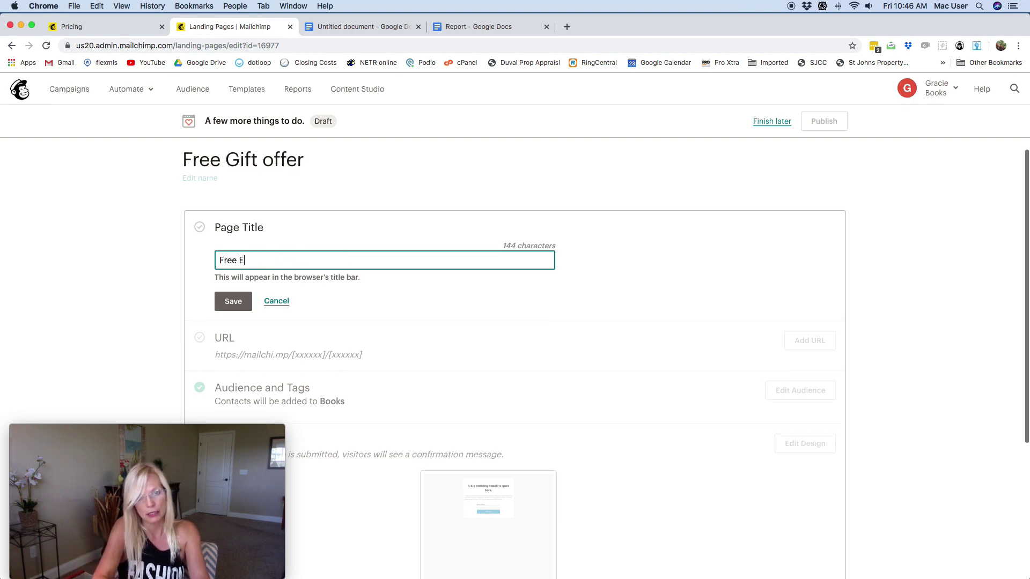
{"action": "type", "text": "mail"}
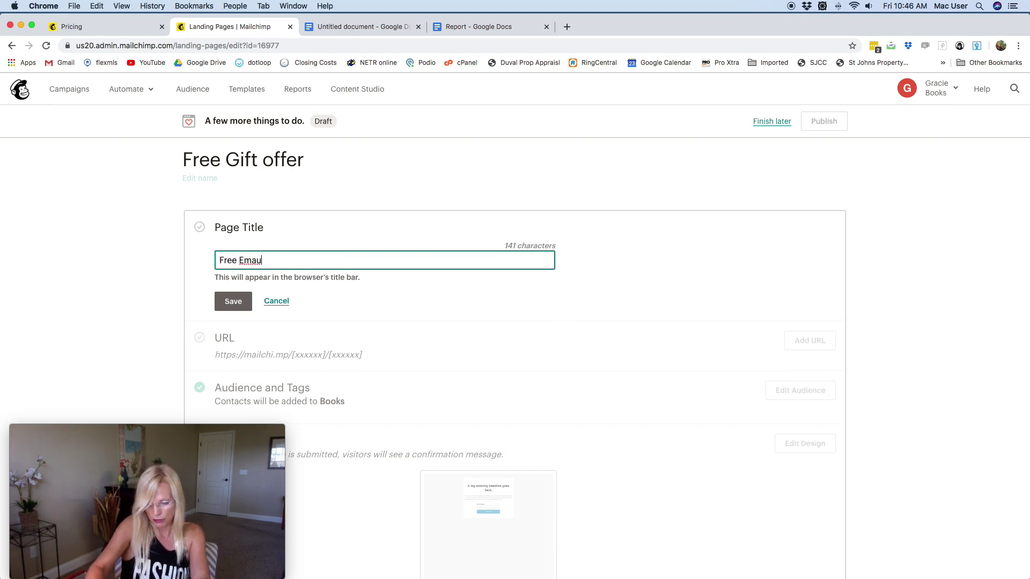
{"action": "key", "text": "BackSpace"}
{"action": "key", "text": "BackSpace"}
{"action": "type", "text": "il "}
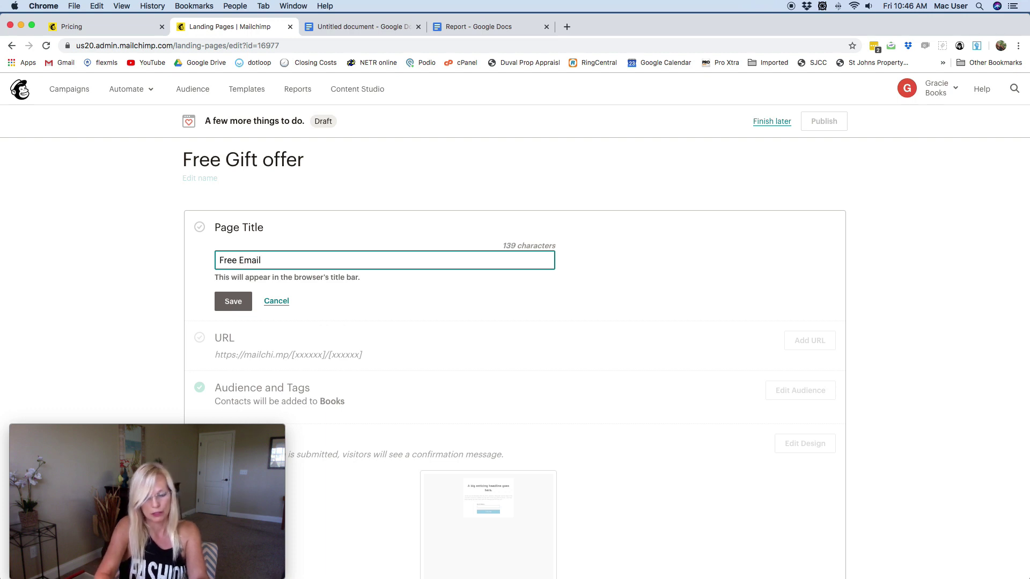
{"action": "type", "text": "Givea"}
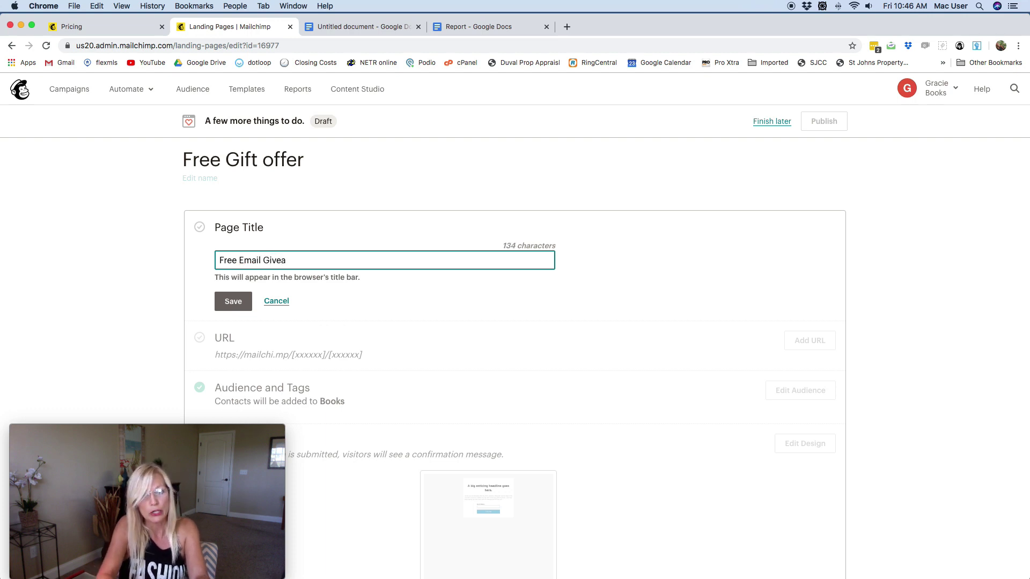
{"action": "type", "text": "way"}
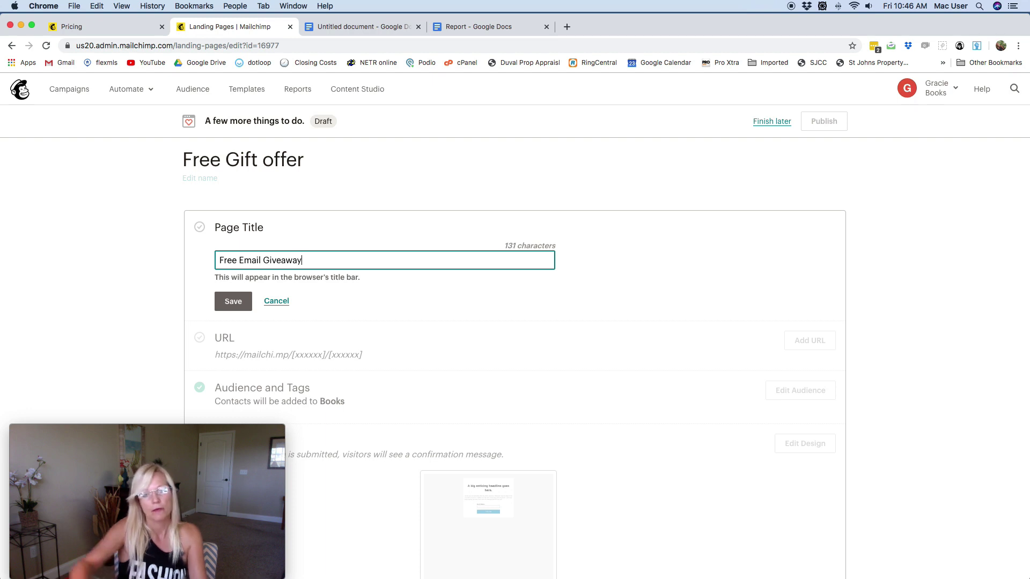
{"action": "left_click", "coordinate": [239, 301]}
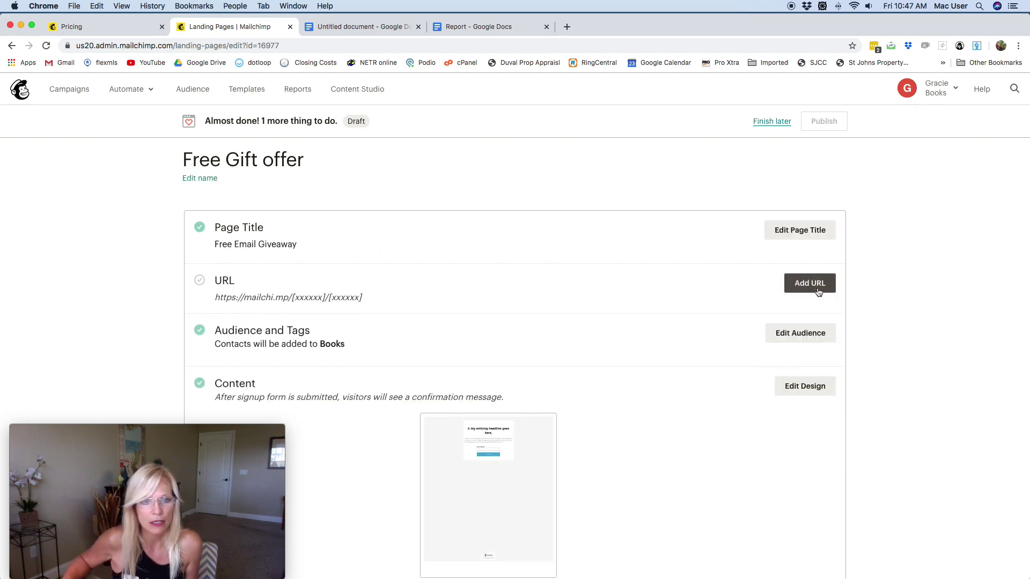
Add a landing page URL on the Mailchimp domain with the ending "free-gift" and save it.
{"action": "left_click", "coordinate": [818, 291]}
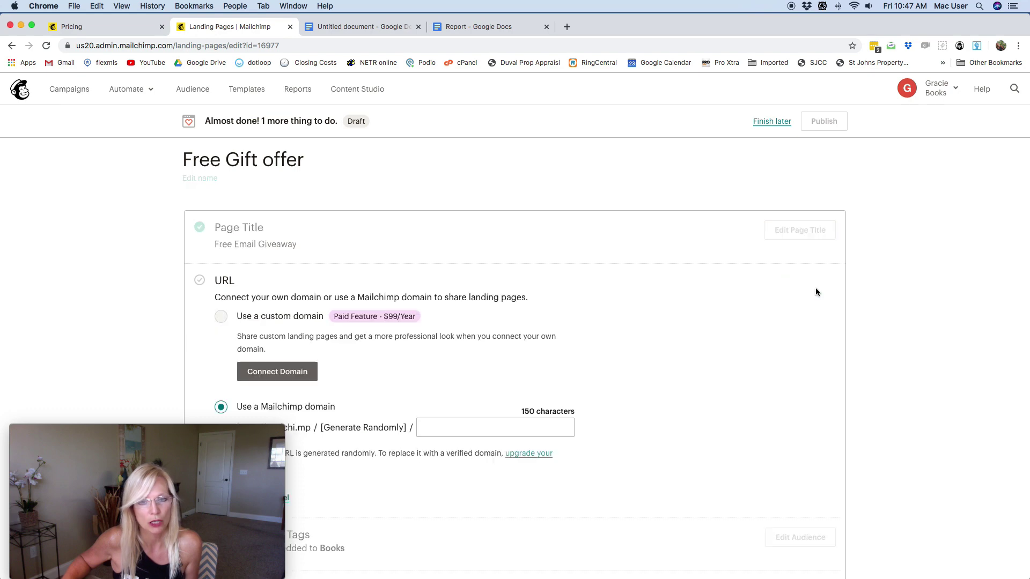
{"action": "scroll", "coordinate": [312, 250], "scroll_direction": "down", "scroll_amount": 1}
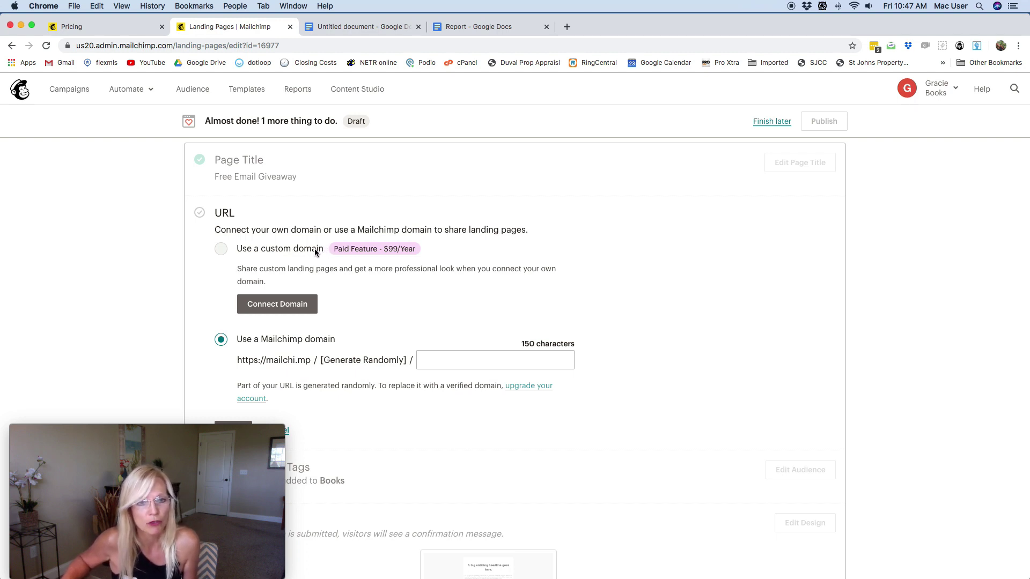
{"action": "scroll", "coordinate": [315, 253], "scroll_direction": "up", "scroll_amount": 1}
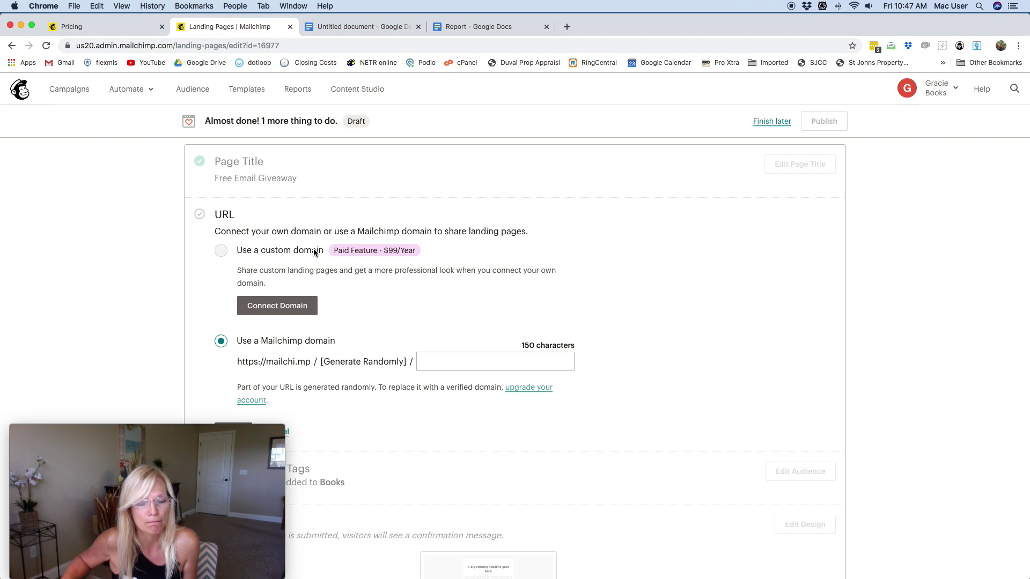
{"action": "scroll", "coordinate": [316, 251], "scroll_direction": "up", "scroll_amount": 1}
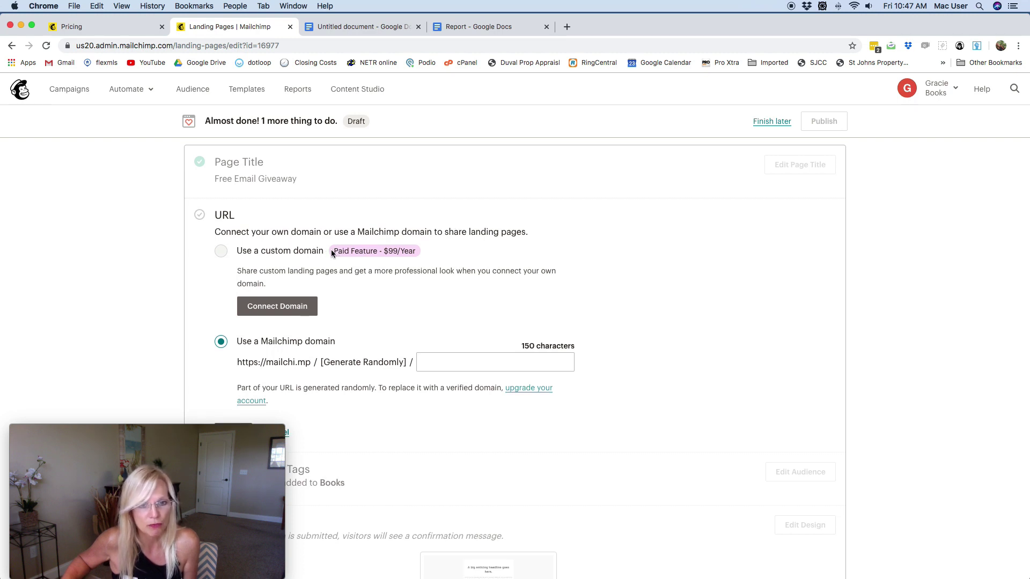
{"action": "scroll", "coordinate": [294, 298], "scroll_direction": "down", "scroll_amount": 2}
{"action": "scroll", "coordinate": [293, 298], "scroll_direction": "up", "scroll_amount": 1}
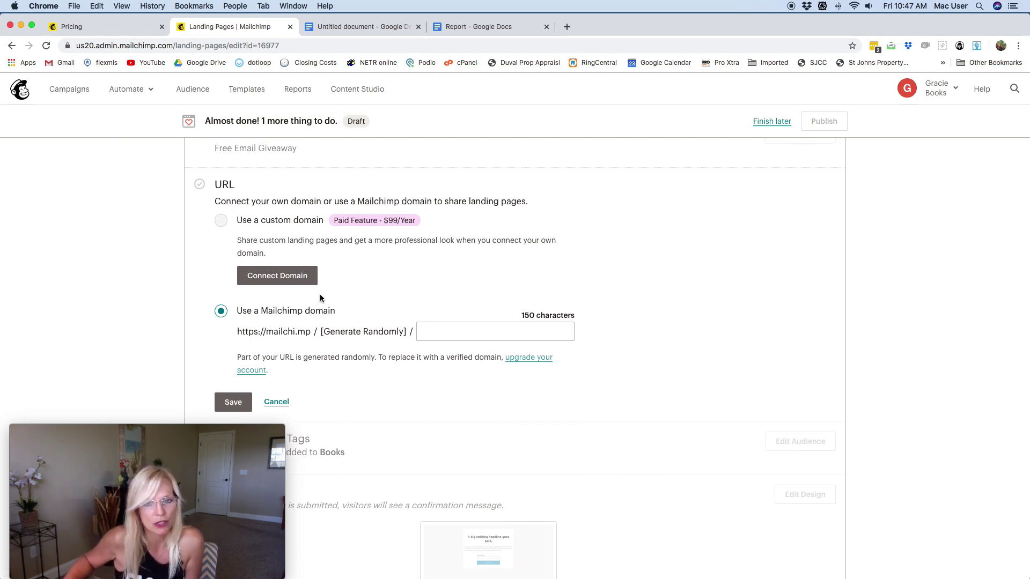
{"action": "left_click", "coordinate": [450, 331]}
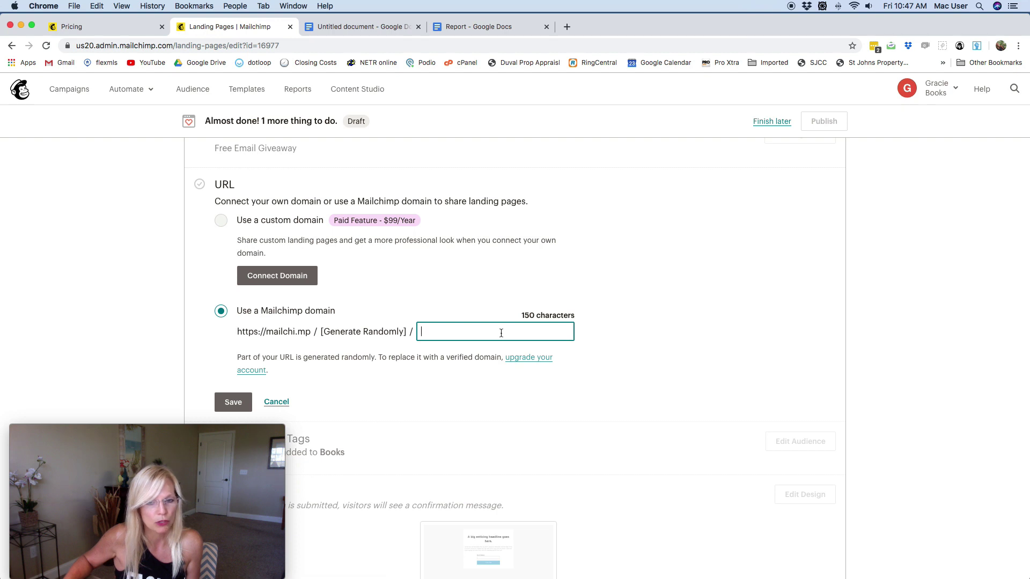
{"action": "type", "text": "f"}
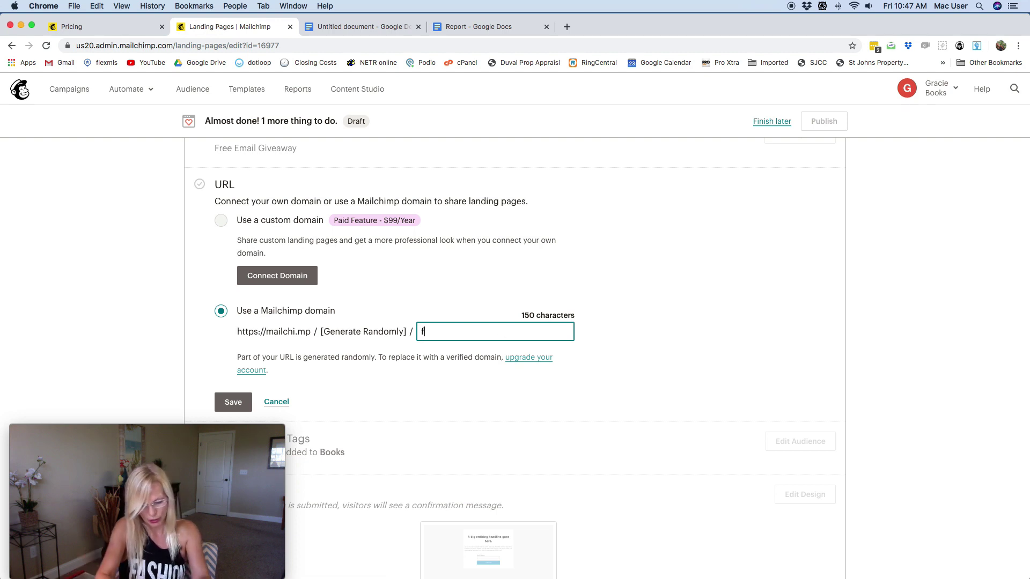
{"action": "type", "text": "ree-g"}
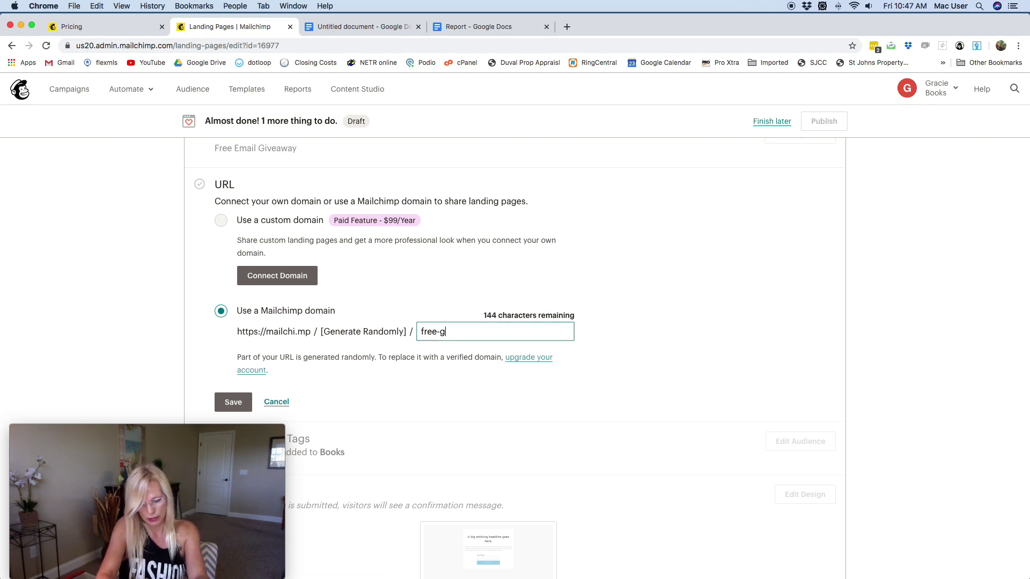
{"action": "type", "text": "ift"}
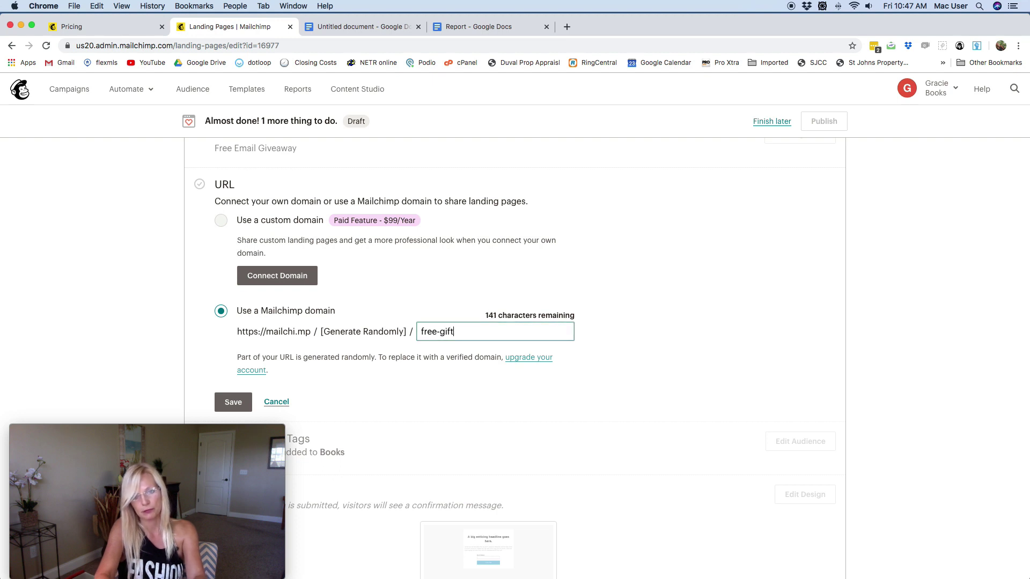
{"action": "scroll", "coordinate": [412, 355], "scroll_direction": "down", "scroll_amount": 2}
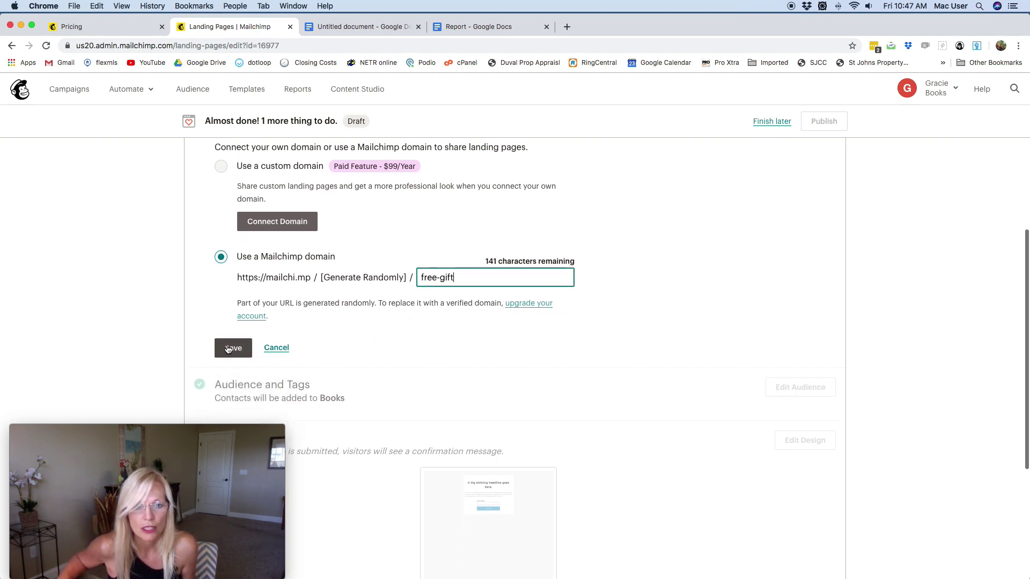
{"action": "left_click", "coordinate": [232, 349]}
Review the completed Free Gift offer checklist and publish the landing page.
{"action": "scroll", "coordinate": [667, 316], "scroll_direction": "up", "scroll_amount": 3}
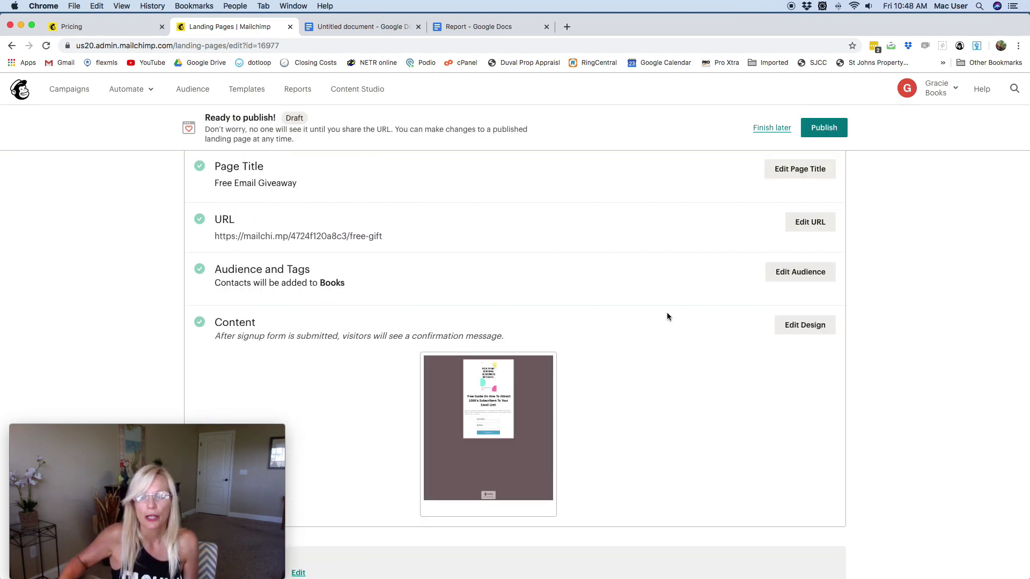
{"action": "scroll", "coordinate": [675, 295], "scroll_direction": "up", "scroll_amount": 3}
{"action": "scroll", "coordinate": [674, 296], "scroll_direction": "down", "scroll_amount": 2}
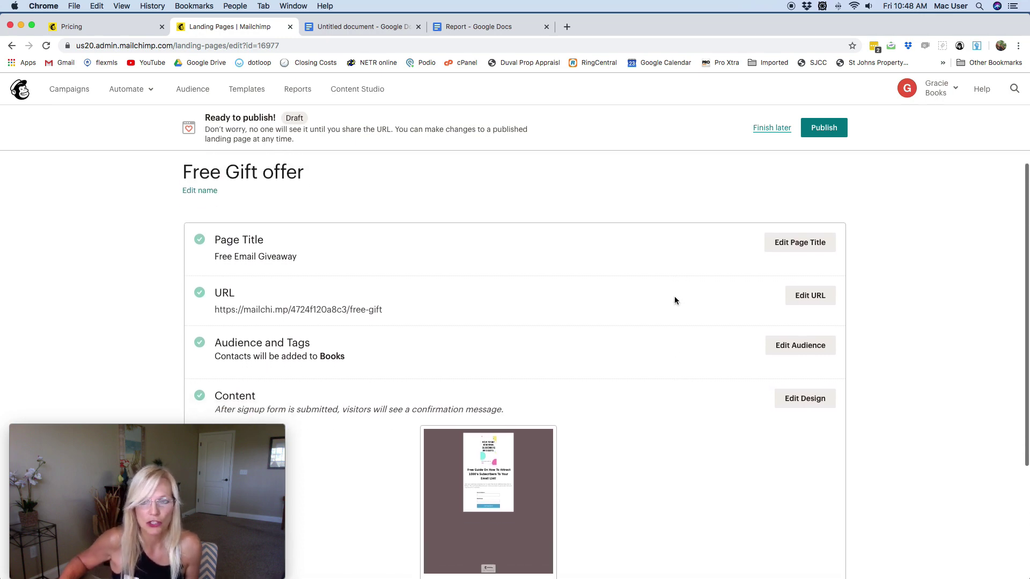
{"action": "scroll", "coordinate": [674, 300], "scroll_direction": "up", "scroll_amount": 1}
{"action": "left_click", "coordinate": [824, 127]}
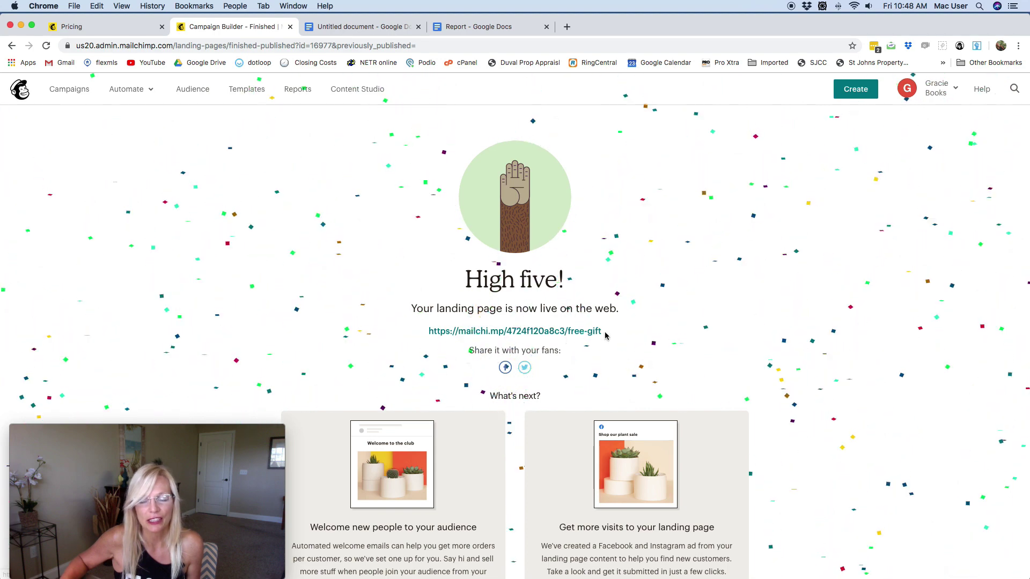
Copy the web address of the published landing page.
{"action": "left_click_drag", "start_coordinate": [603, 332], "coordinate": [428, 330]}
{"action": "right_click", "coordinate": [458, 330]}
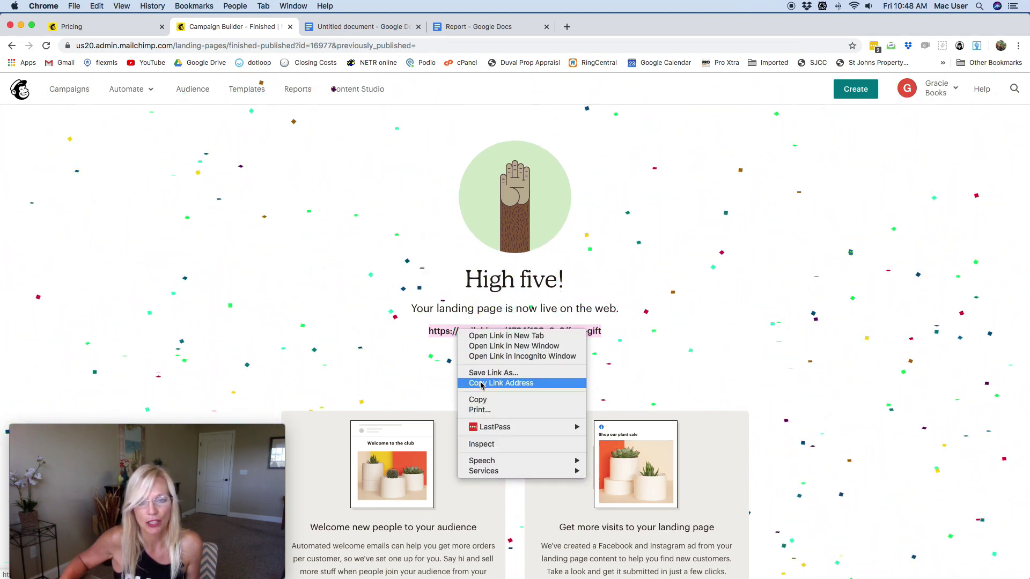
{"action": "left_click", "coordinate": [487, 399]}
Open the live landing page and examine its cover image, headline, description and signup form.
{"action": "left_click", "coordinate": [531, 331]}
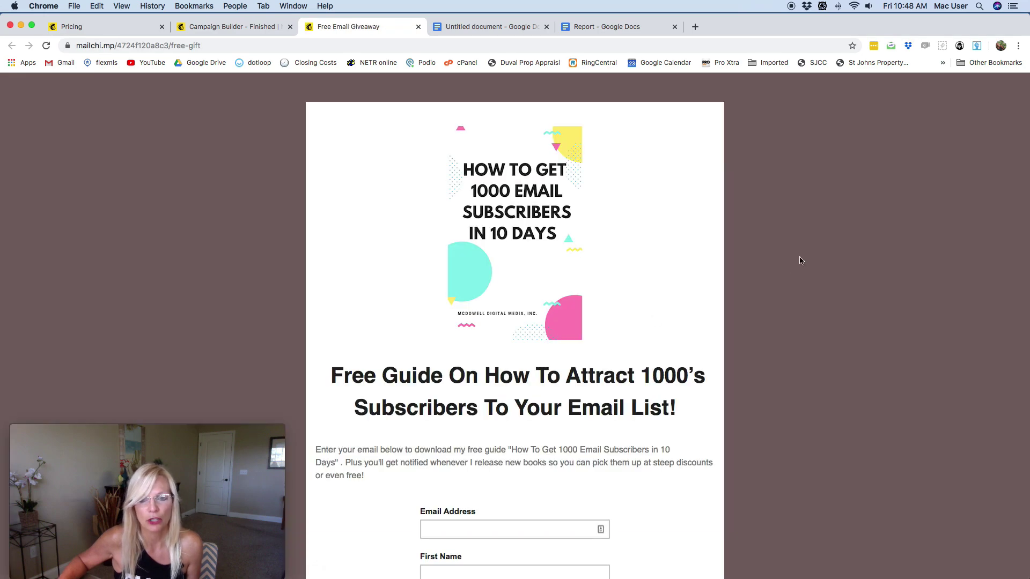
{"action": "scroll", "coordinate": [828, 241], "scroll_direction": "down", "scroll_amount": 2}
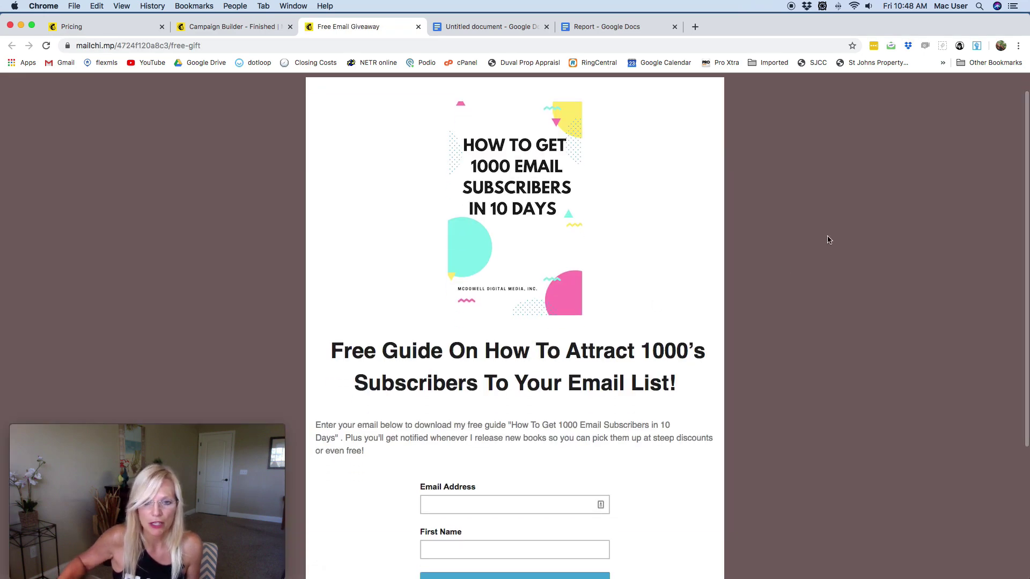
{"action": "scroll", "coordinate": [827, 239], "scroll_direction": "up", "scroll_amount": 2}
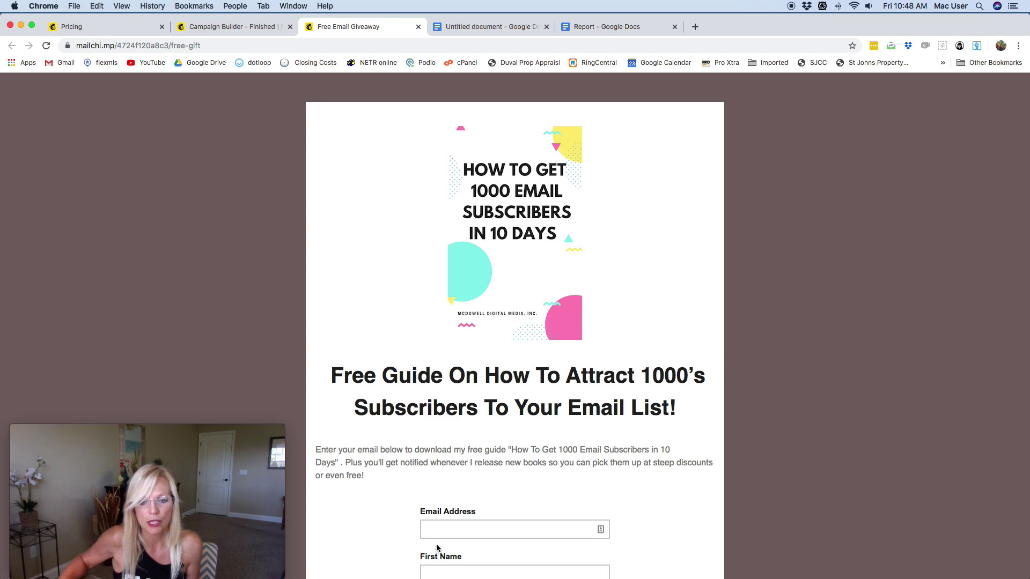
{"action": "scroll", "coordinate": [436, 544], "scroll_direction": "down", "scroll_amount": 2}
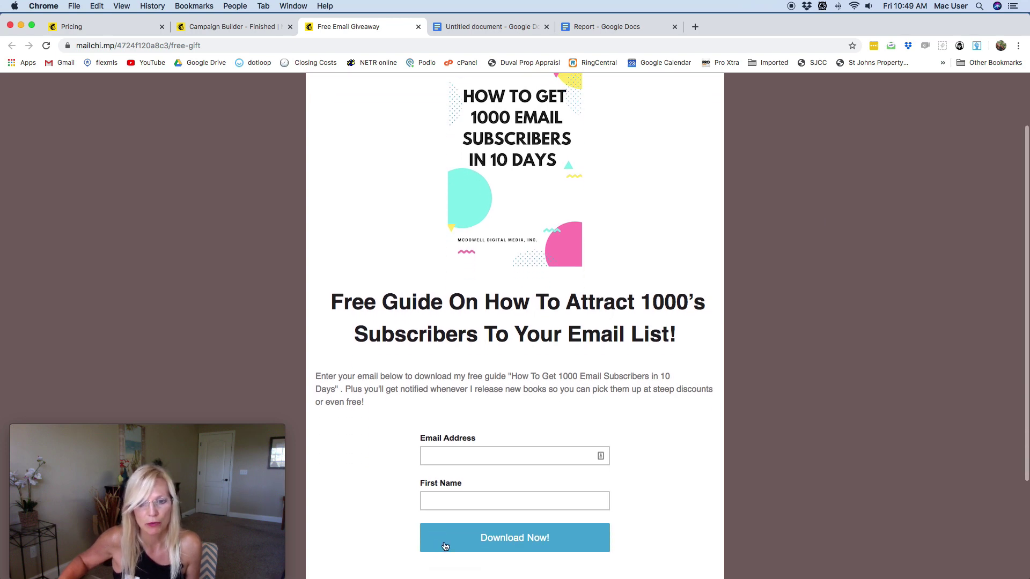
{"action": "scroll", "coordinate": [468, 502], "scroll_direction": "up", "scroll_amount": 3}
{"action": "scroll", "coordinate": [586, 542], "scroll_direction": "down", "scroll_amount": 1}
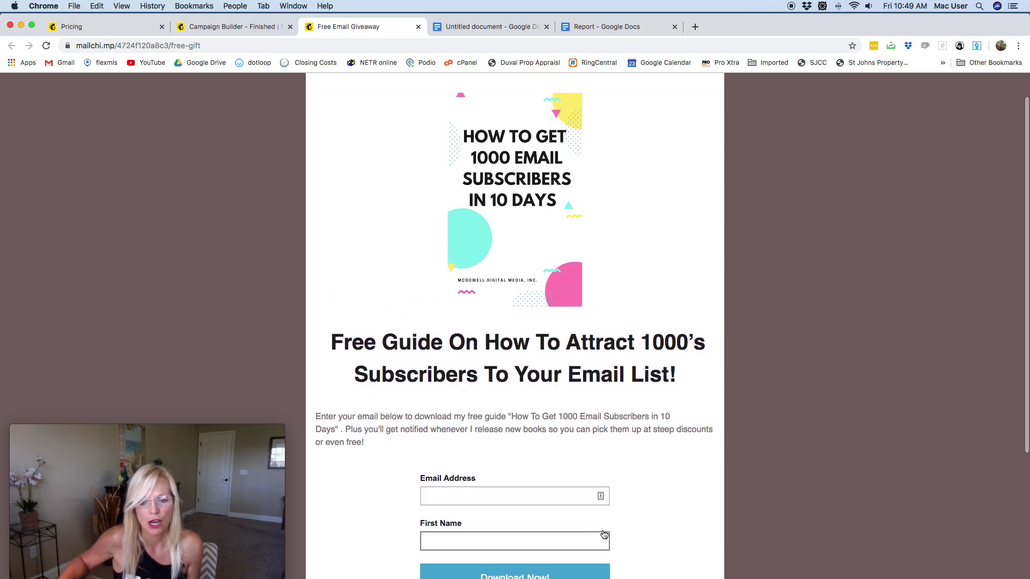
{"action": "scroll", "coordinate": [604, 532], "scroll_direction": "up", "scroll_amount": 2}
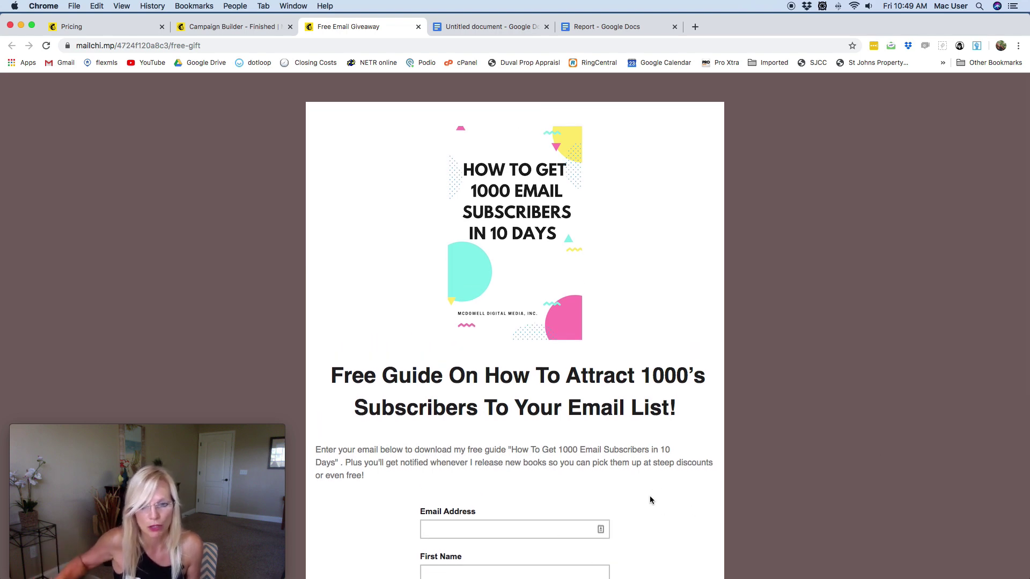
{"action": "scroll", "coordinate": [721, 444], "scroll_direction": "down", "scroll_amount": 5}
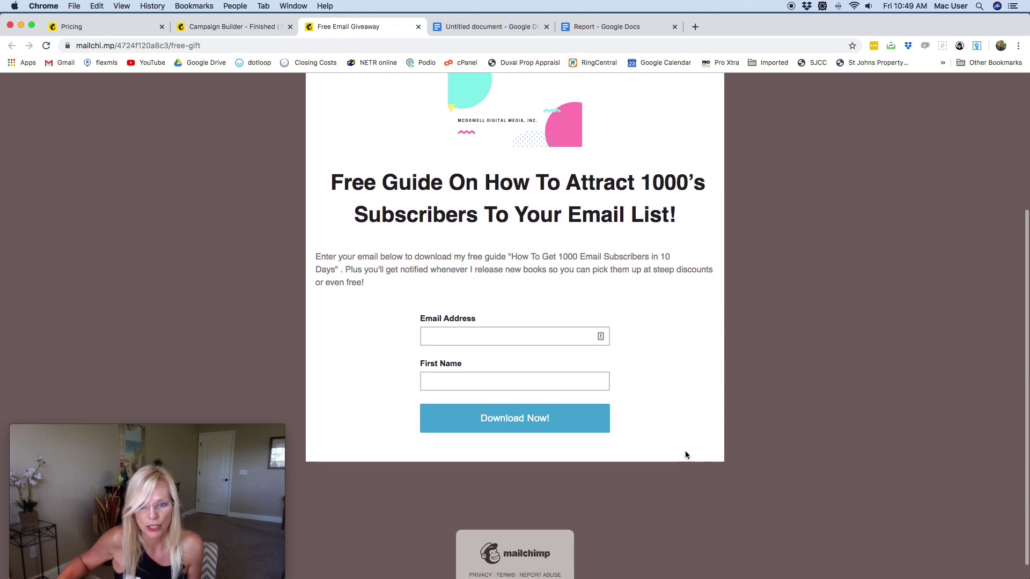
Look over the published landing page again from the cover image to the signup form fields.
{"action": "scroll", "coordinate": [684, 453], "scroll_direction": "up", "scroll_amount": 5}
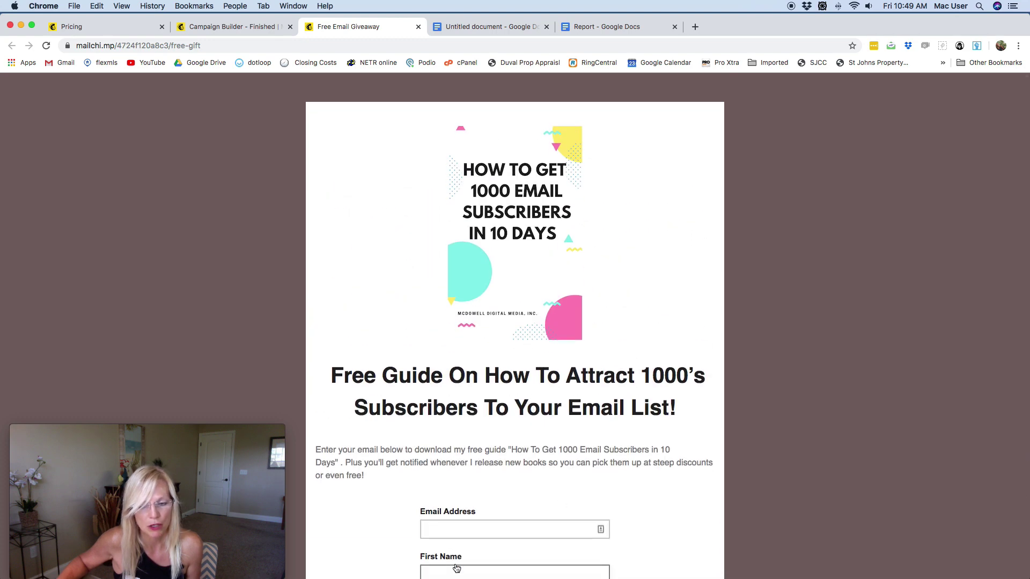
{"action": "scroll", "coordinate": [454, 542], "scroll_direction": "down", "scroll_amount": 1}
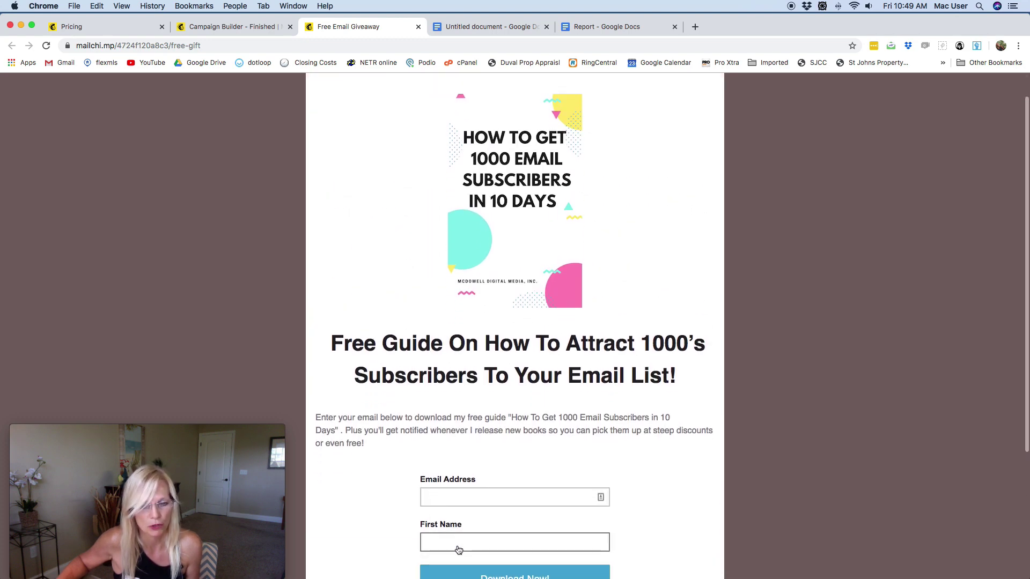
{"action": "scroll", "coordinate": [458, 549], "scroll_direction": "down", "scroll_amount": 1}
{"action": "scroll", "coordinate": [587, 416], "scroll_direction": "up", "scroll_amount": 2}
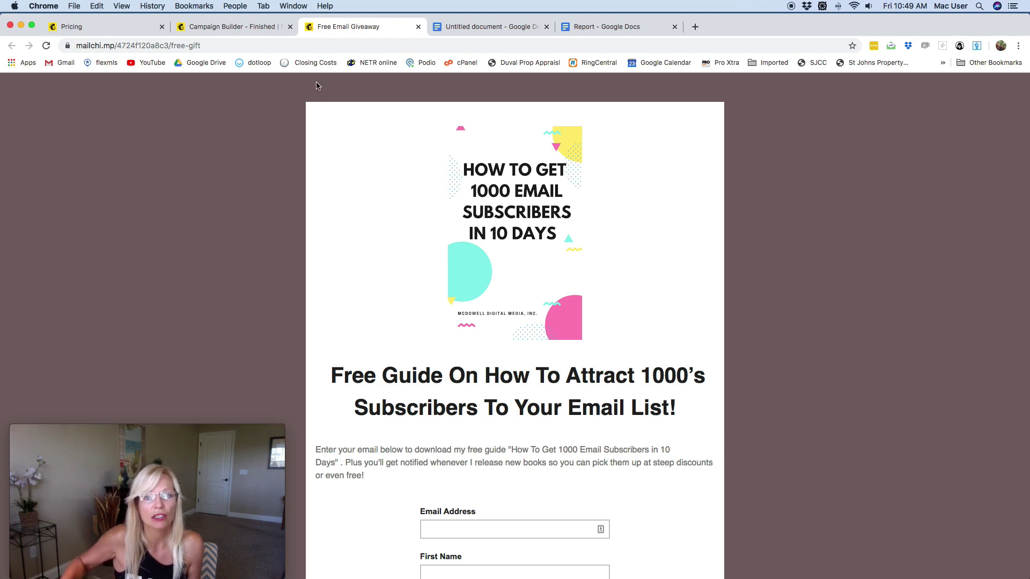
Switch to the untitled Google Docs document and paste the landing page's web address on a new line below "Download My Free Gift".
{"action": "left_click", "coordinate": [488, 26]}
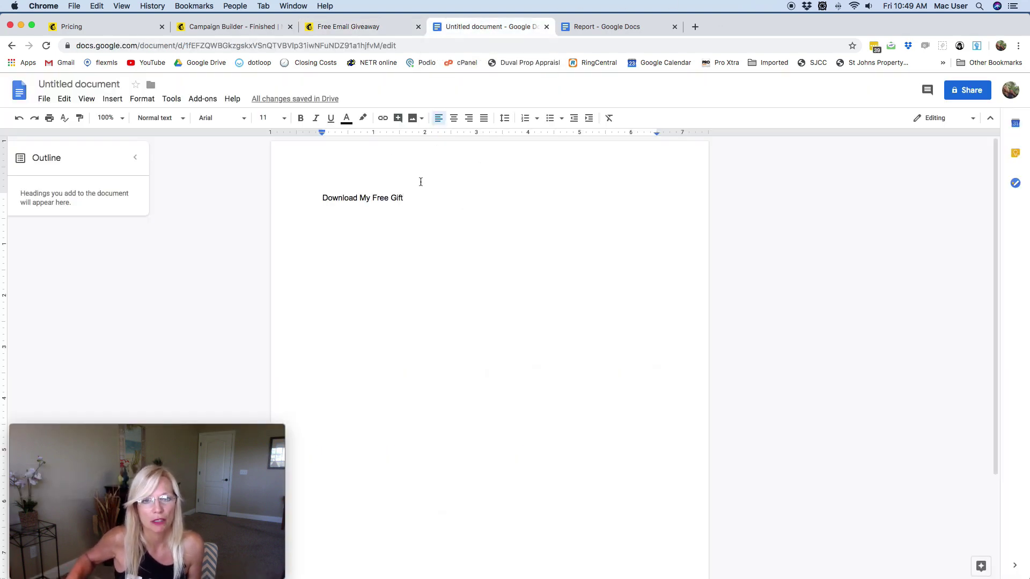
{"action": "double_click", "coordinate": [419, 198]}
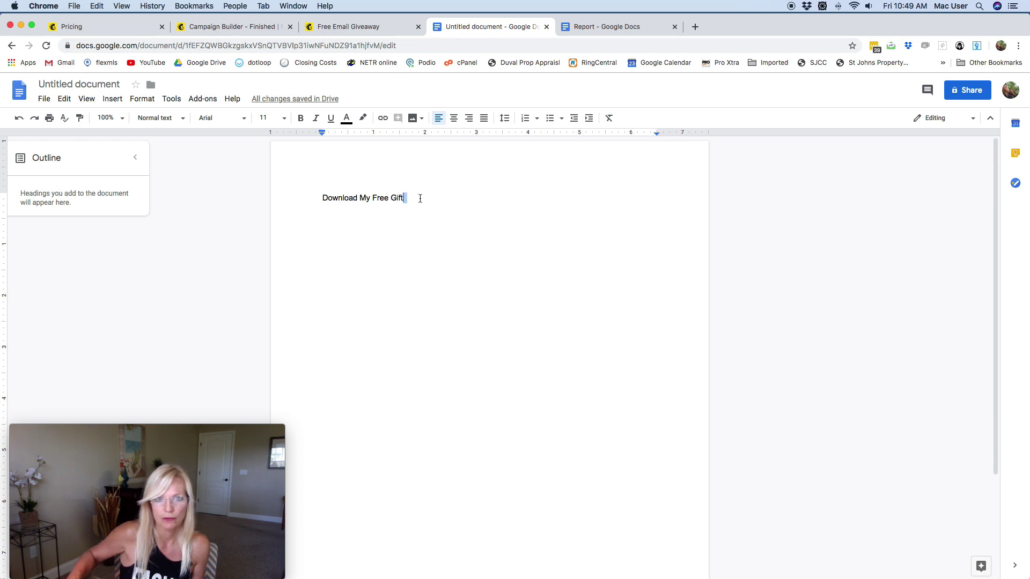
{"action": "key", "text": "Return"}
{"action": "key", "text": "Return"}
{"action": "type", "text": "https://mailchi.mp/4724f120a8c3/free-gift"}
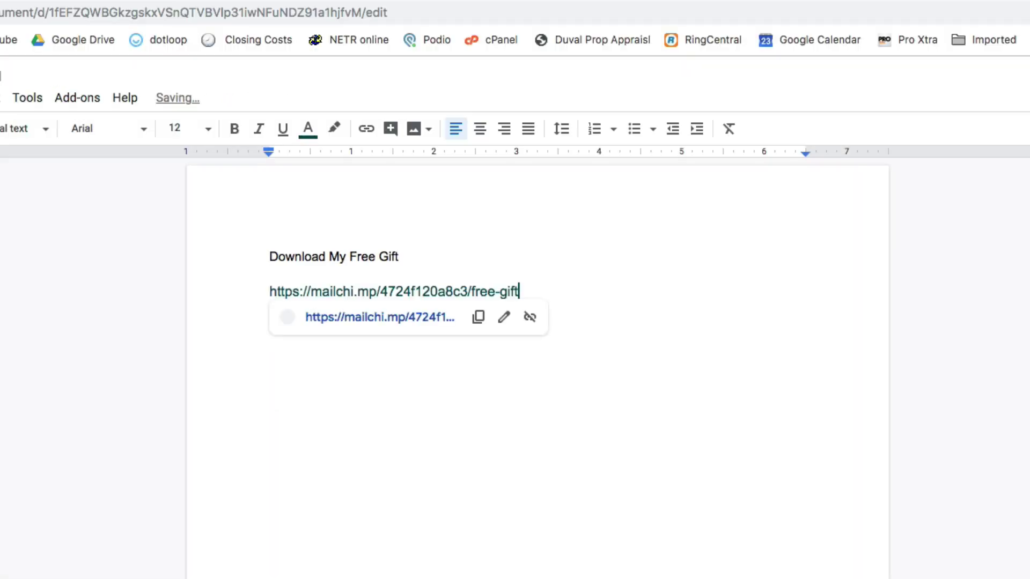
Copy the pasted landing page address and remove it from the document.
{"action": "double_click", "coordinate": [656, 248]}
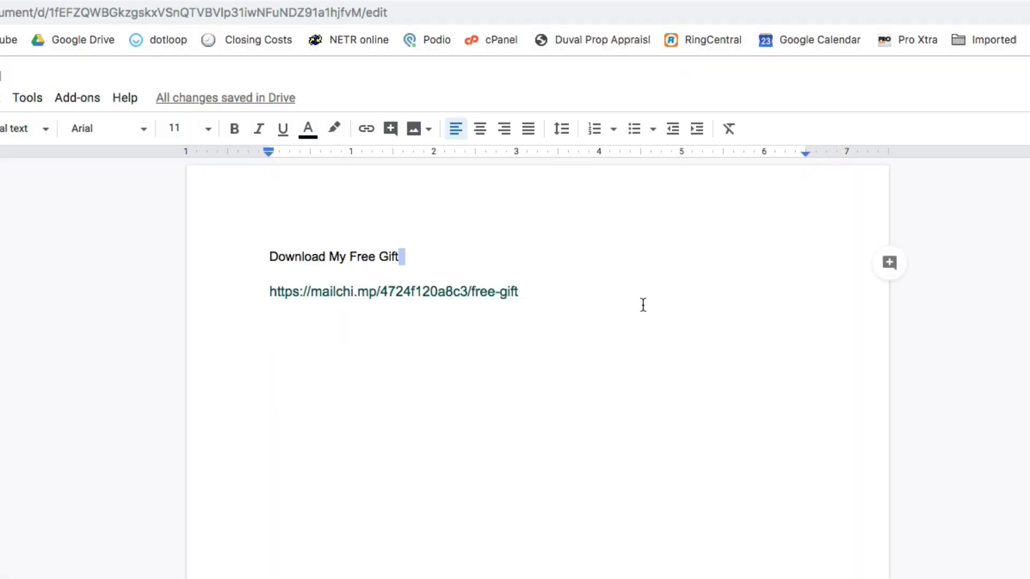
{"action": "left_click_drag", "start_coordinate": [542, 292], "coordinate": [153, 278]}
{"action": "key", "text": "super+c"}
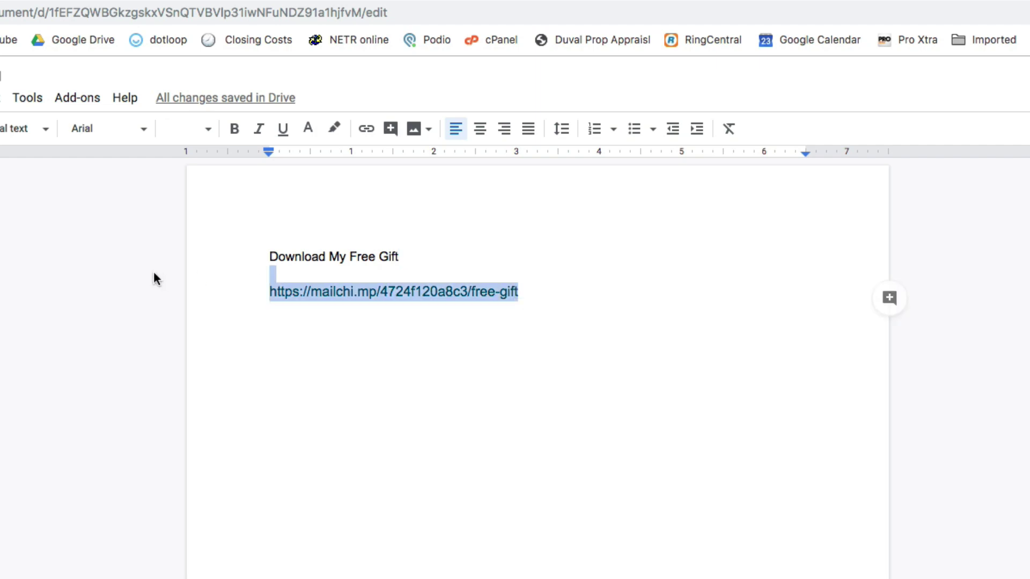
{"action": "key", "text": "BackSpace"}
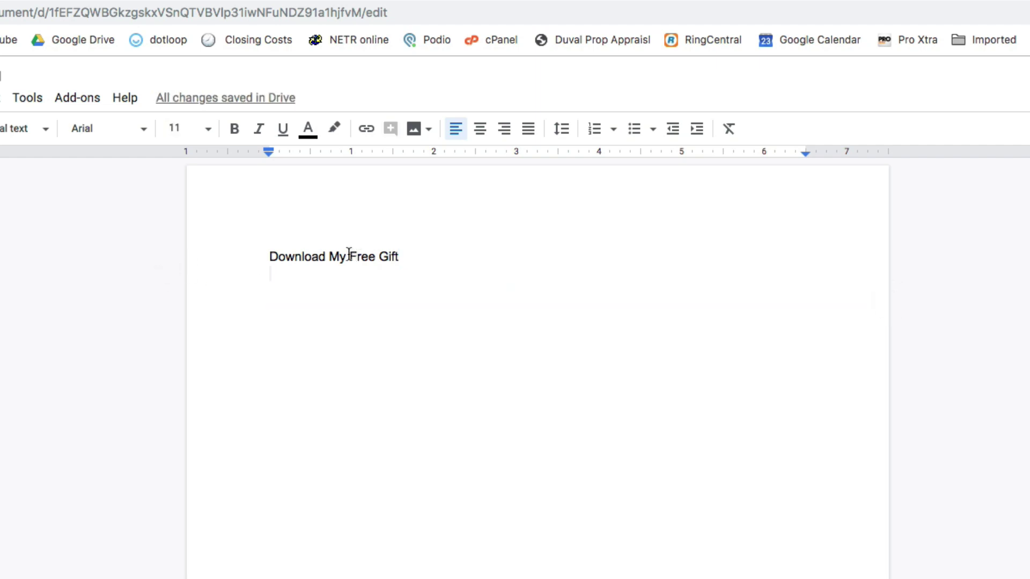
Turn the text "Download My Free Gift" into a hyperlink to the copied landing page address.
{"action": "double_click", "coordinate": [407, 256]}
{"action": "left_click_drag", "start_coordinate": [407, 256], "coordinate": [247, 255]}
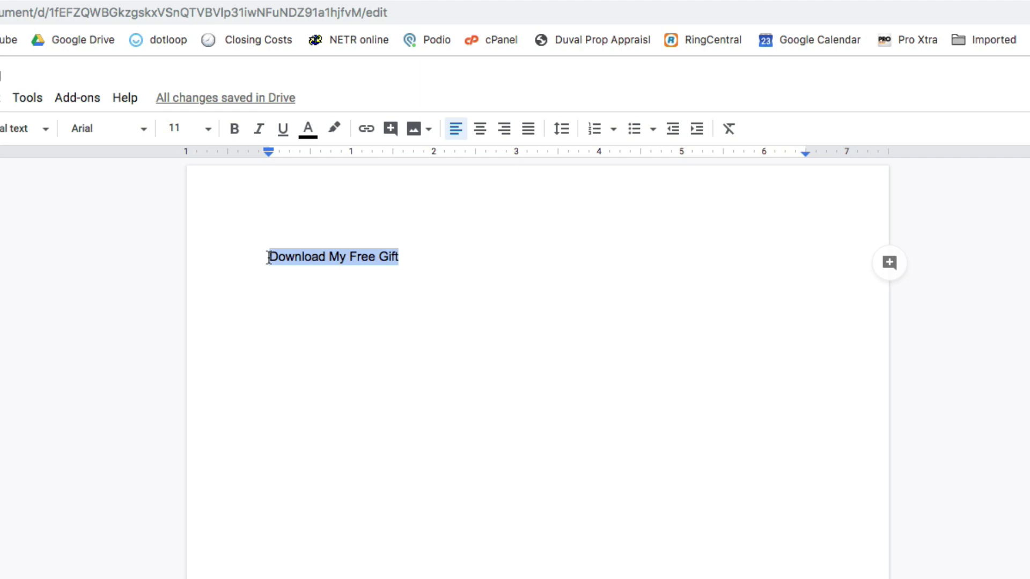
{"action": "left_click", "coordinate": [366, 140]}
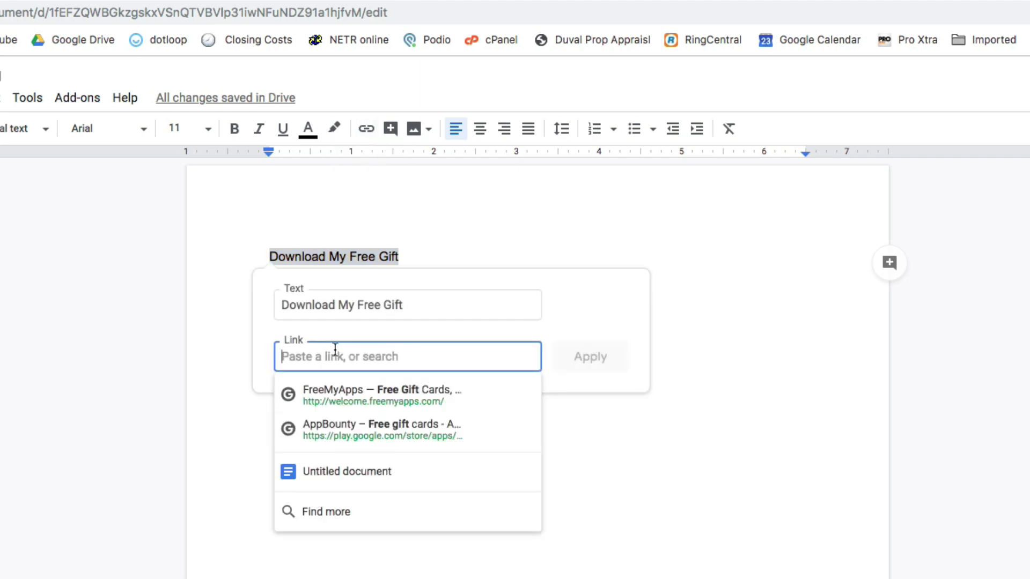
{"action": "key", "text": "super+v"}
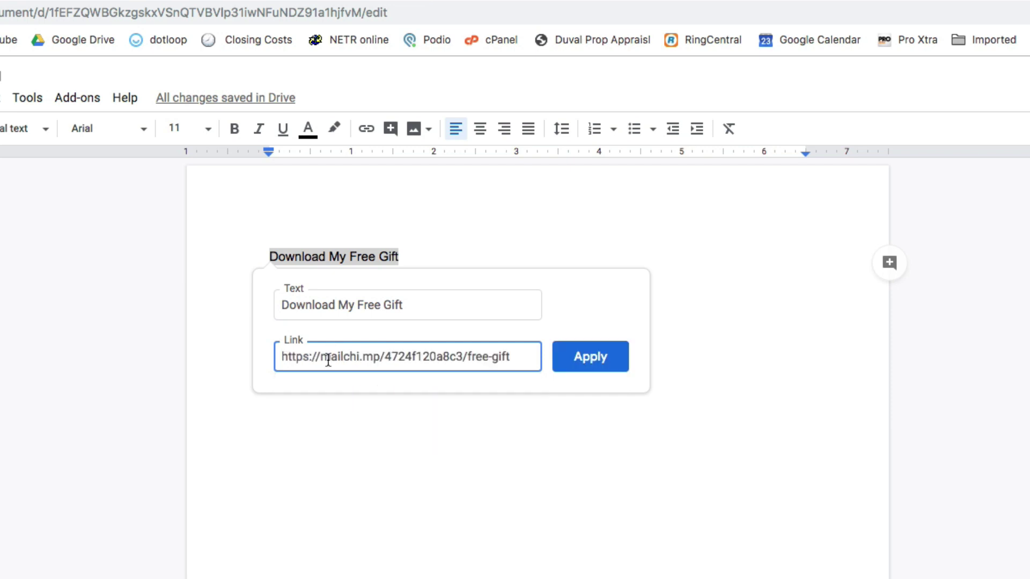
{"action": "left_click", "coordinate": [622, 365]}
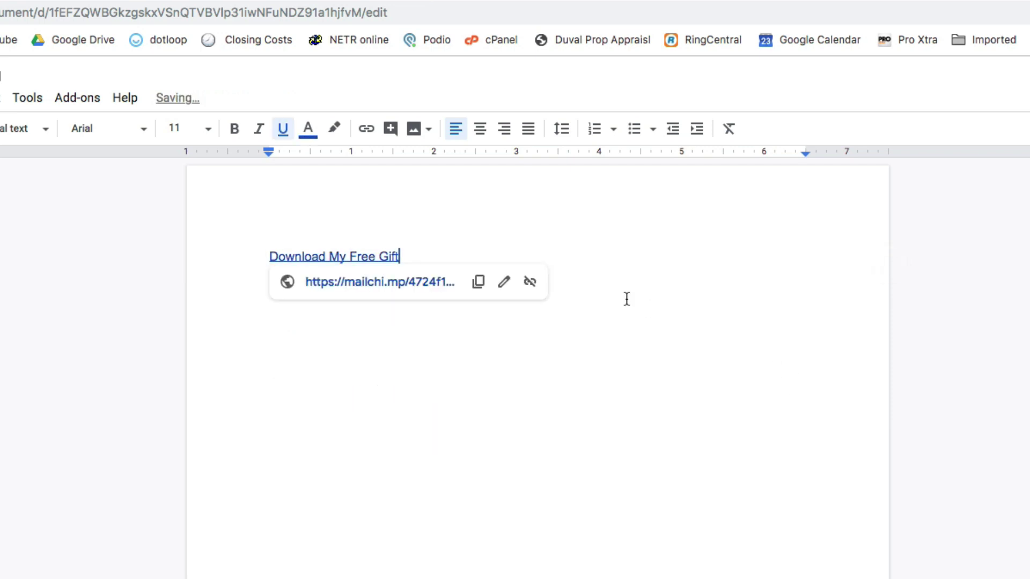
{"action": "left_click", "coordinate": [621, 260]}
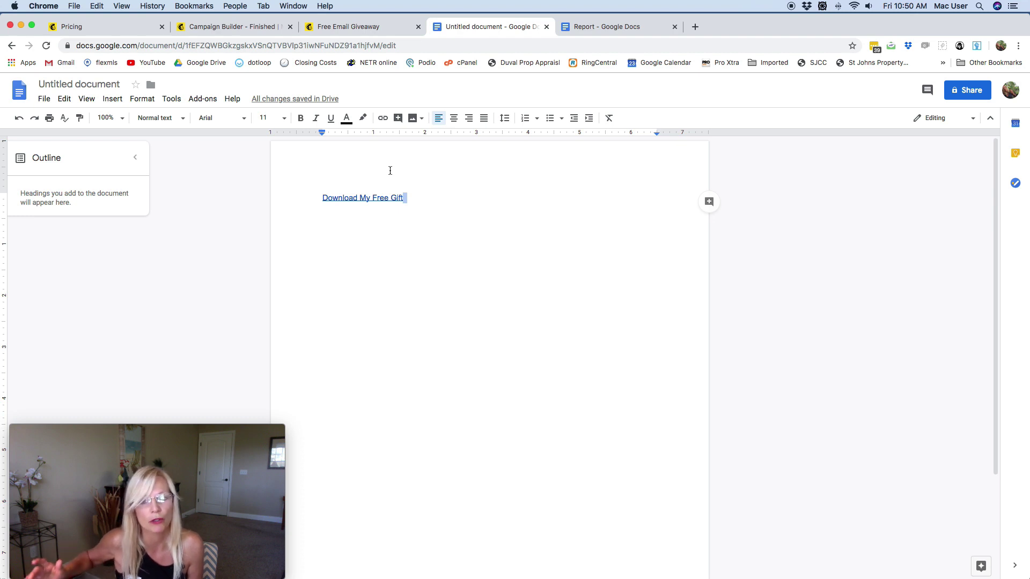
{"action": "left_click", "coordinate": [465, 189]}
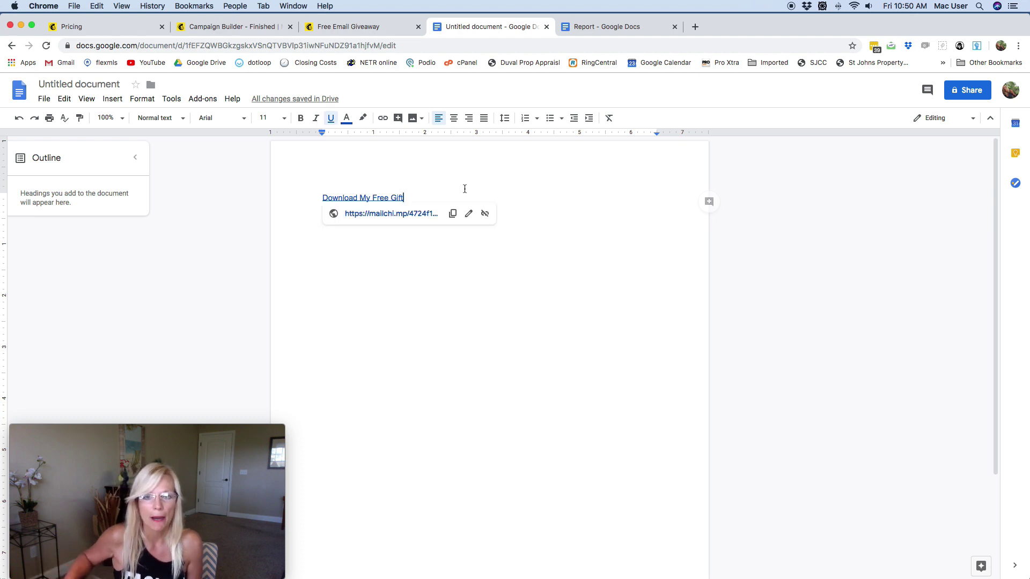
{"action": "left_click", "coordinate": [374, 167]}
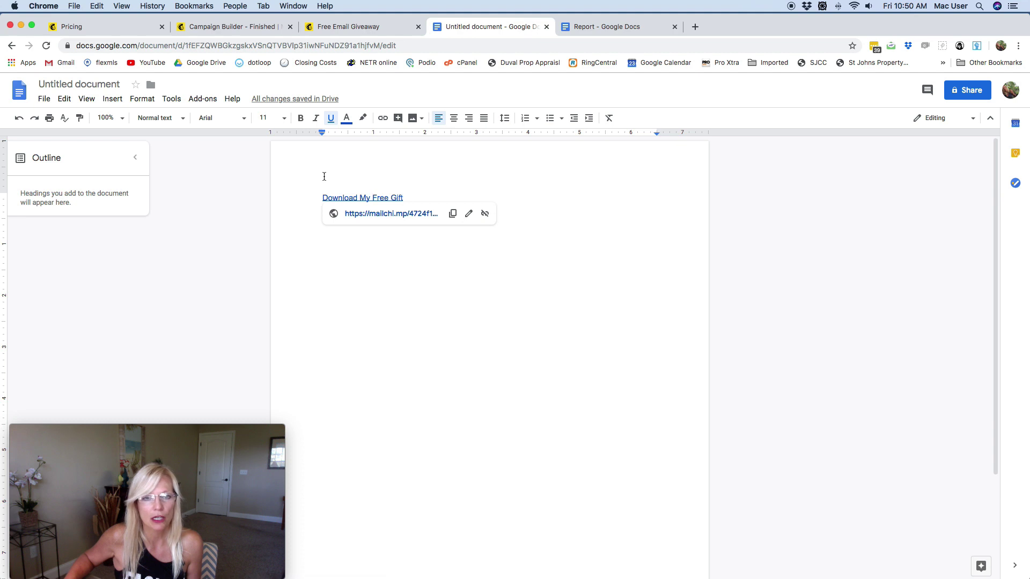
{"action": "left_click", "coordinate": [309, 204]}
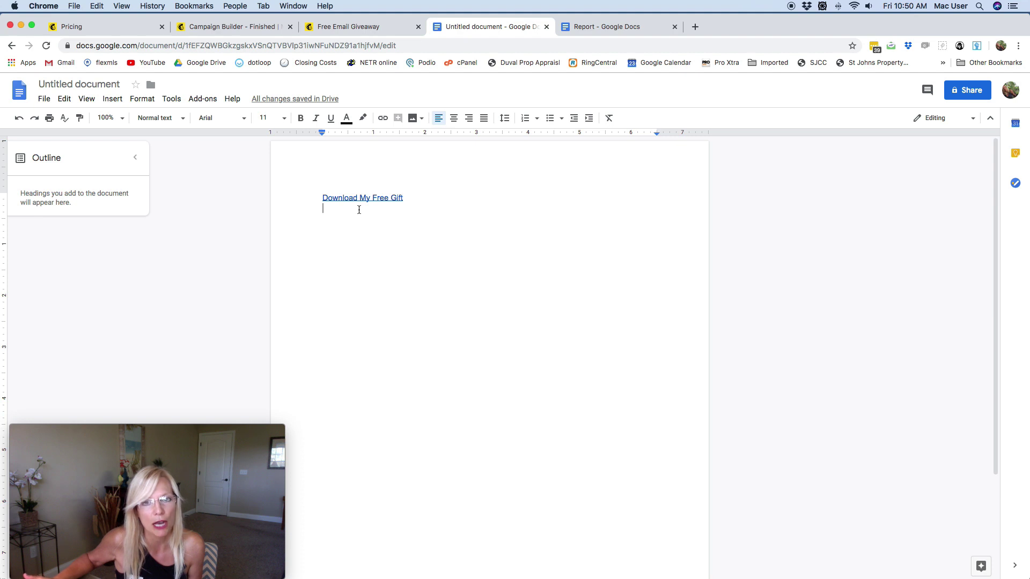
Switch to the Report document, get its shareable link that anyone with the link can view, and close the sharing settings.
{"action": "left_click", "coordinate": [605, 28]}
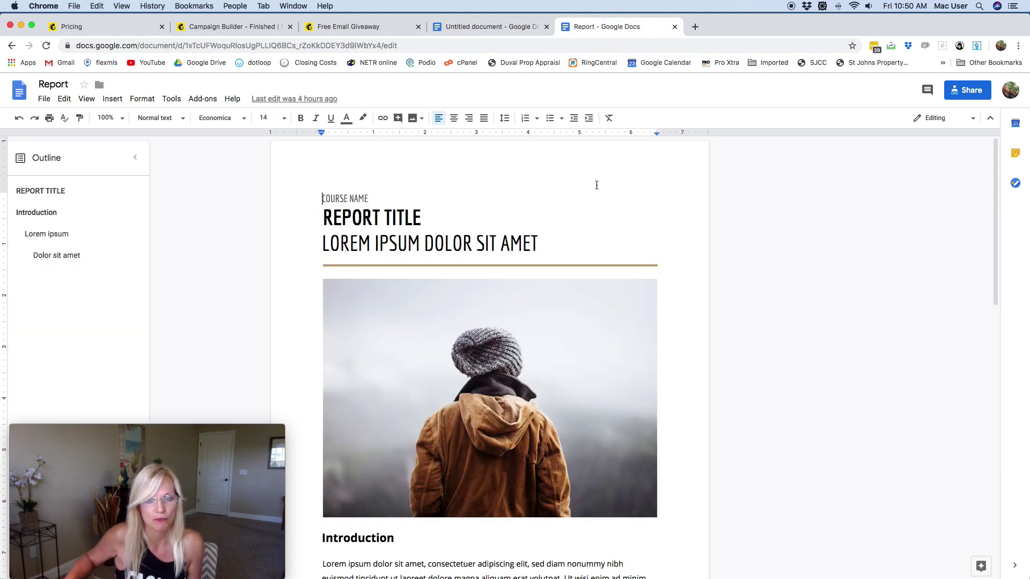
{"action": "scroll", "coordinate": [502, 243], "scroll_direction": "down", "scroll_amount": 1}
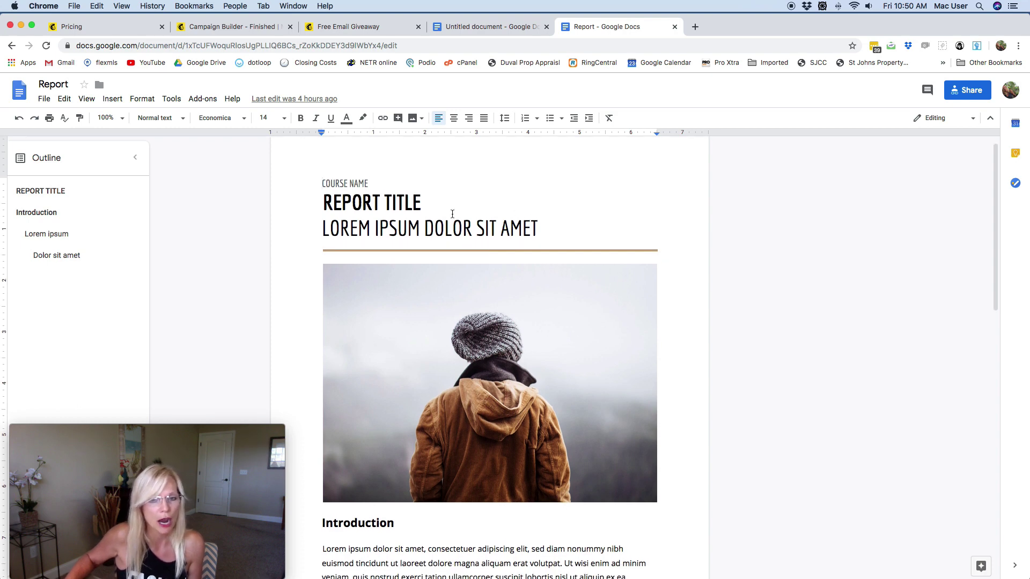
{"action": "scroll", "coordinate": [439, 214], "scroll_direction": "up", "scroll_amount": 1}
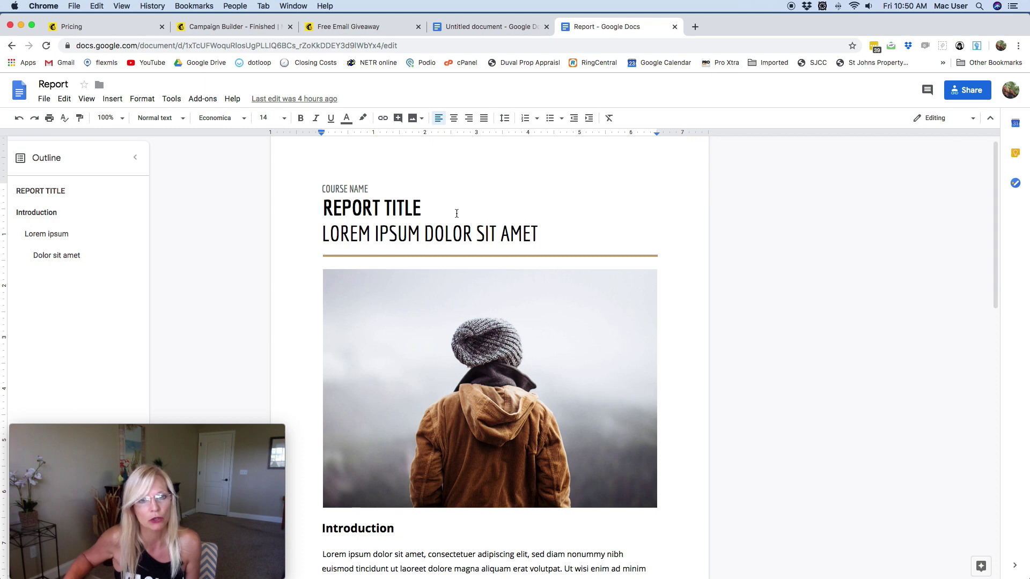
{"action": "left_click", "coordinate": [969, 91]}
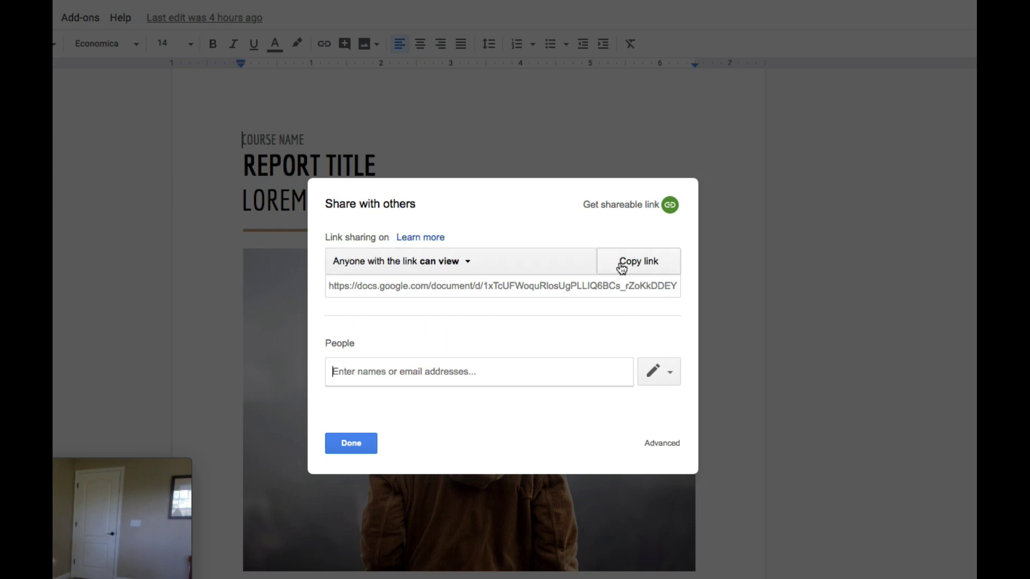
{"action": "left_click", "coordinate": [625, 212]}
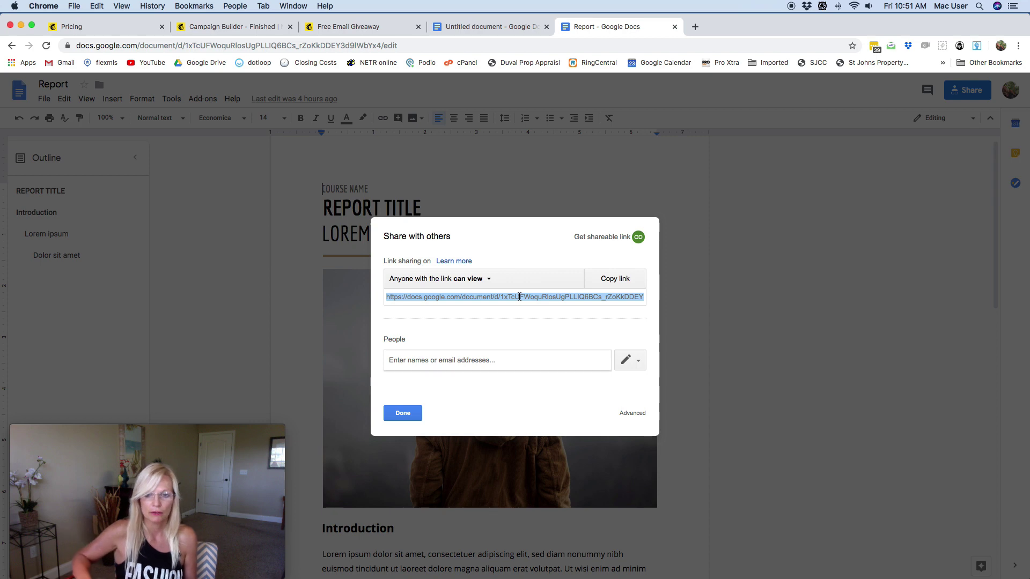
{"action": "left_click", "coordinate": [914, 250]}
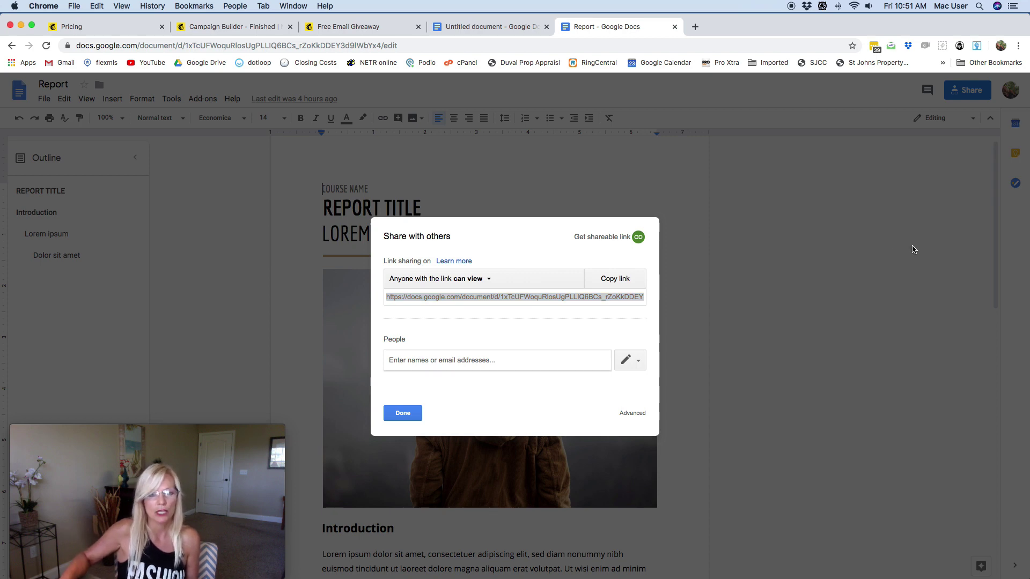
{"action": "left_click", "coordinate": [402, 414]}
Look through the pages of the Report document.
{"action": "scroll", "coordinate": [235, 212], "scroll_direction": "down", "scroll_amount": 15}
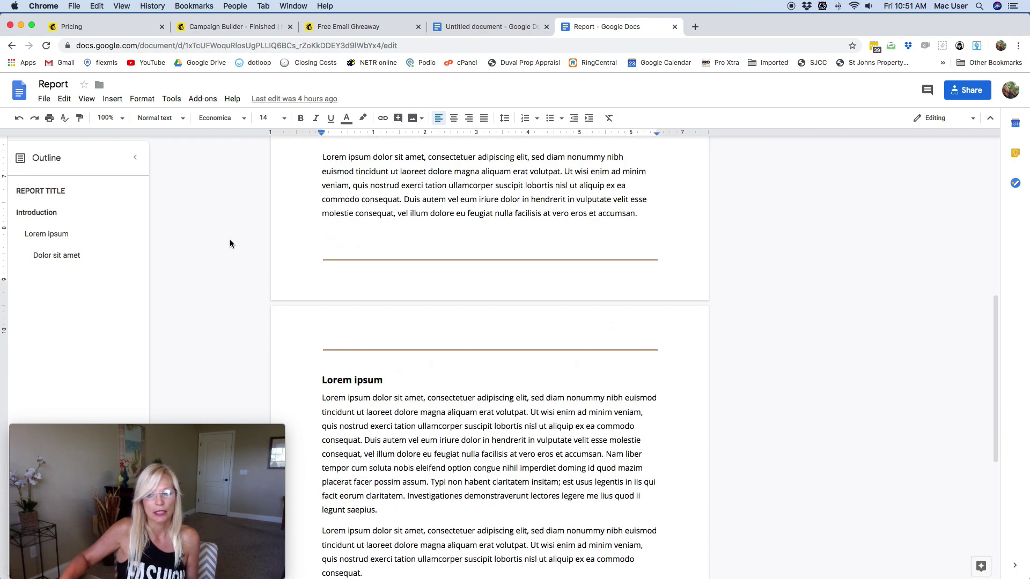
{"action": "scroll", "coordinate": [232, 235], "scroll_direction": "up", "scroll_amount": 15}
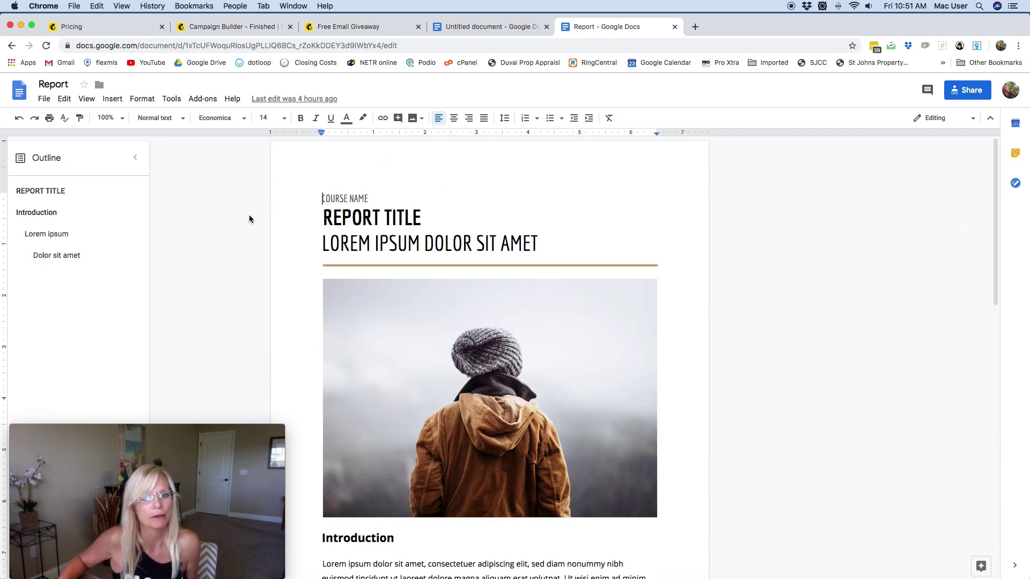
{"action": "scroll", "coordinate": [249, 219], "scroll_direction": "down", "scroll_amount": 2}
Switch to the Mailchimp pricing page.
{"action": "left_click", "coordinate": [101, 28]}
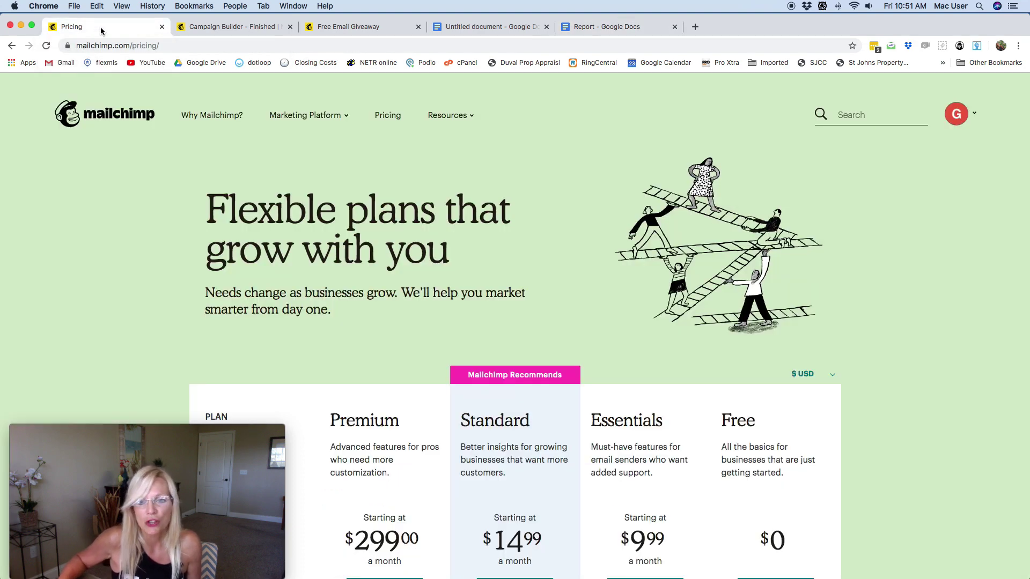